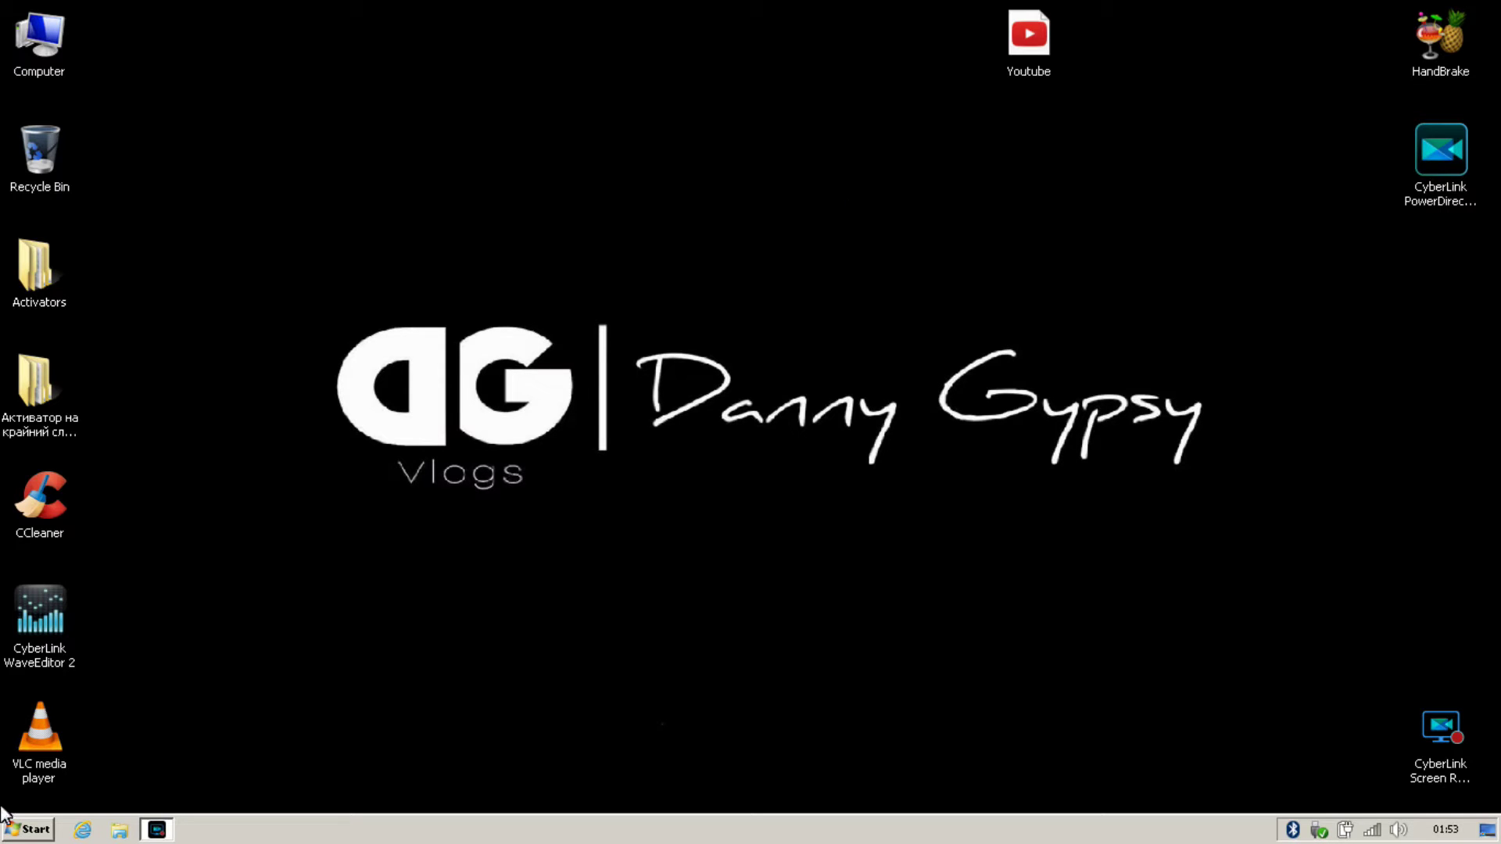
Step: Review the Computer's system properties (Windows 7 Enterprise, 4 GB RAM), then close the window
{"action": "double_click", "coordinate": [36, 287]}
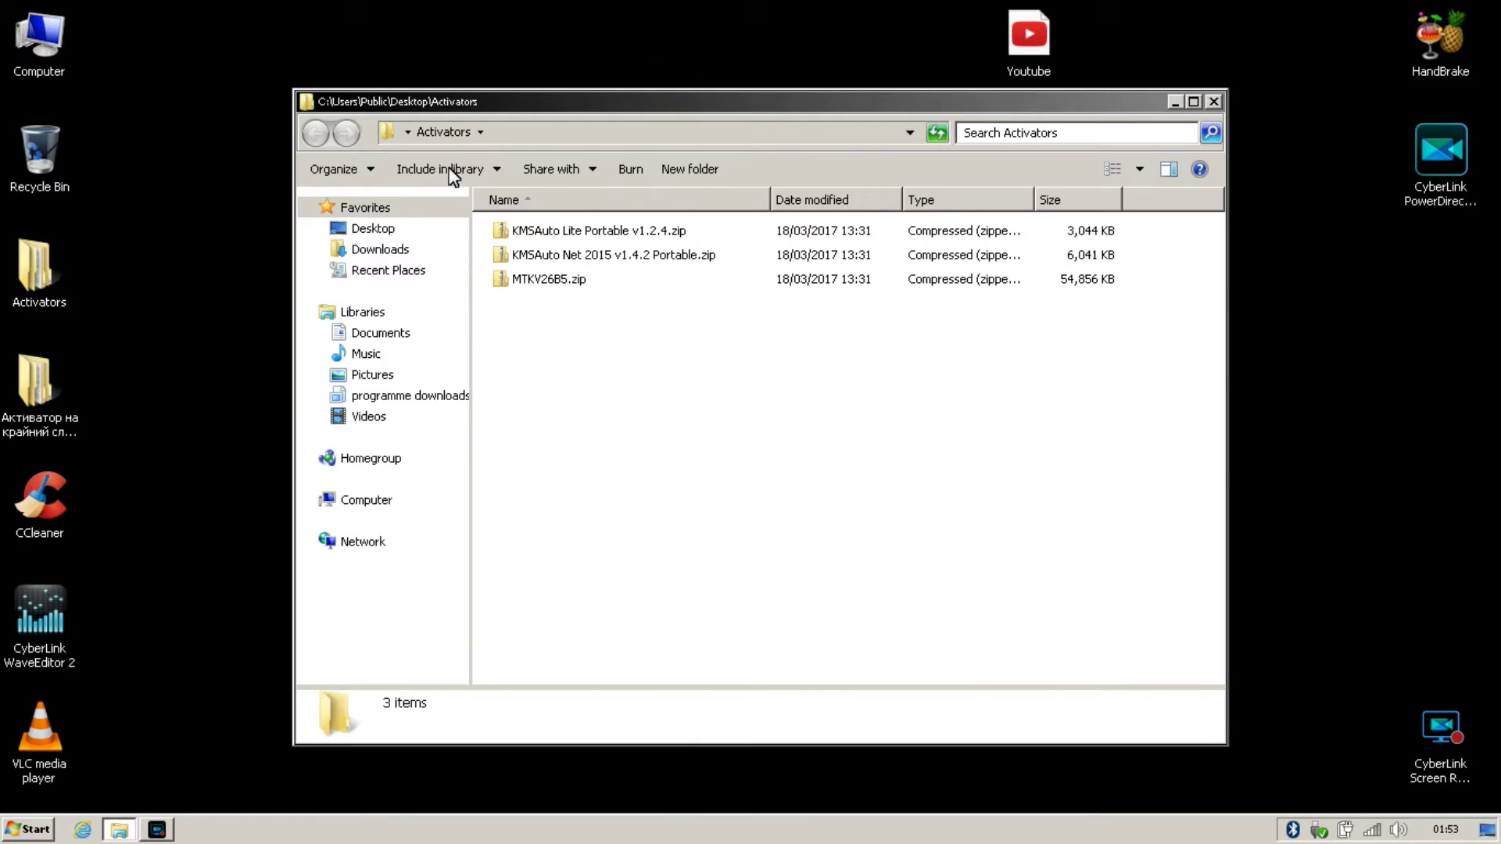
{"action": "left_click", "coordinate": [380, 230]}
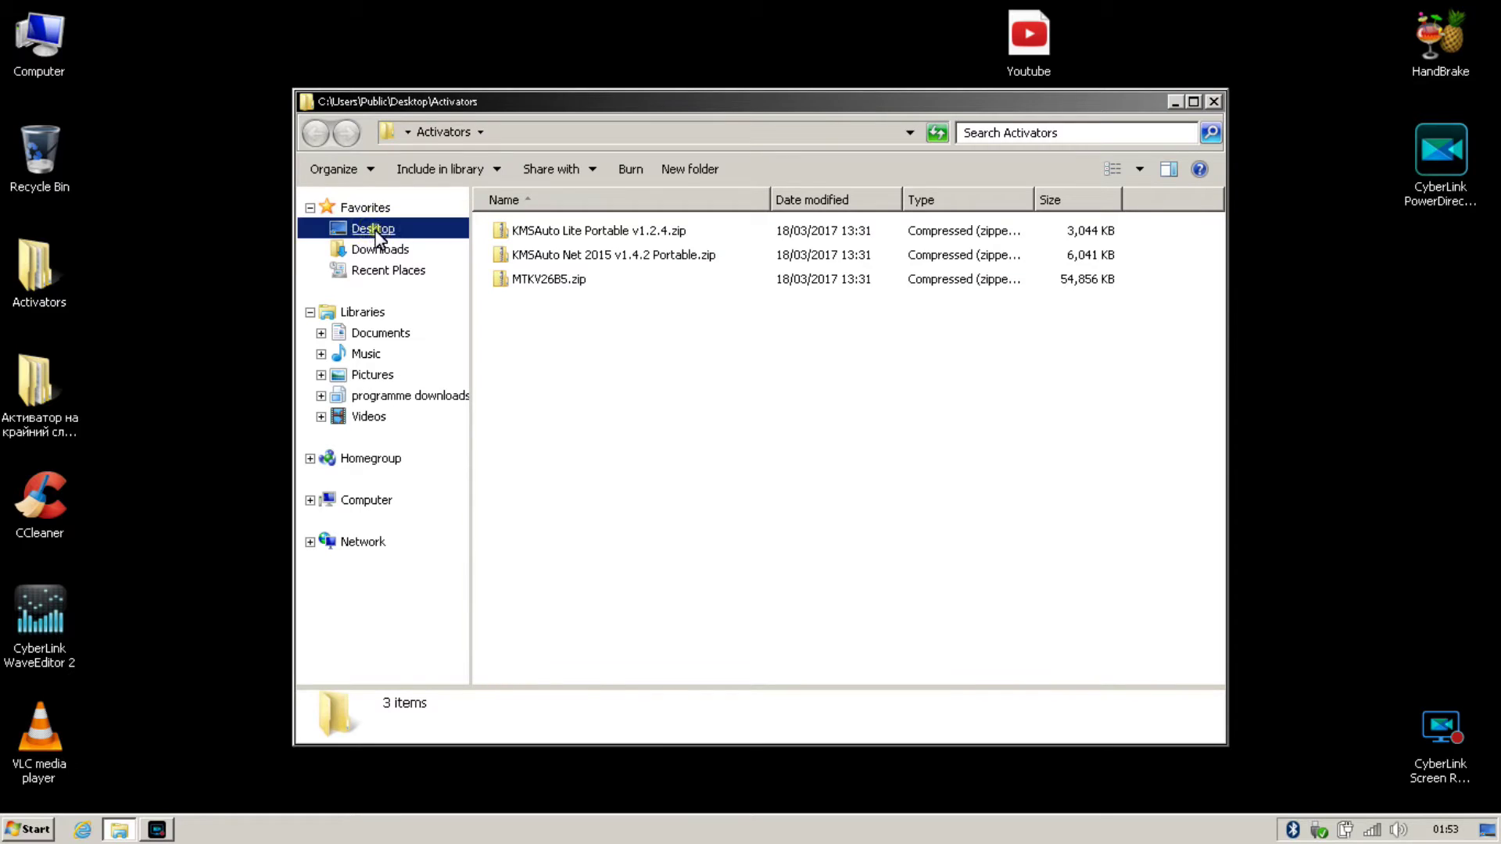
{"action": "left_click", "coordinate": [363, 502]}
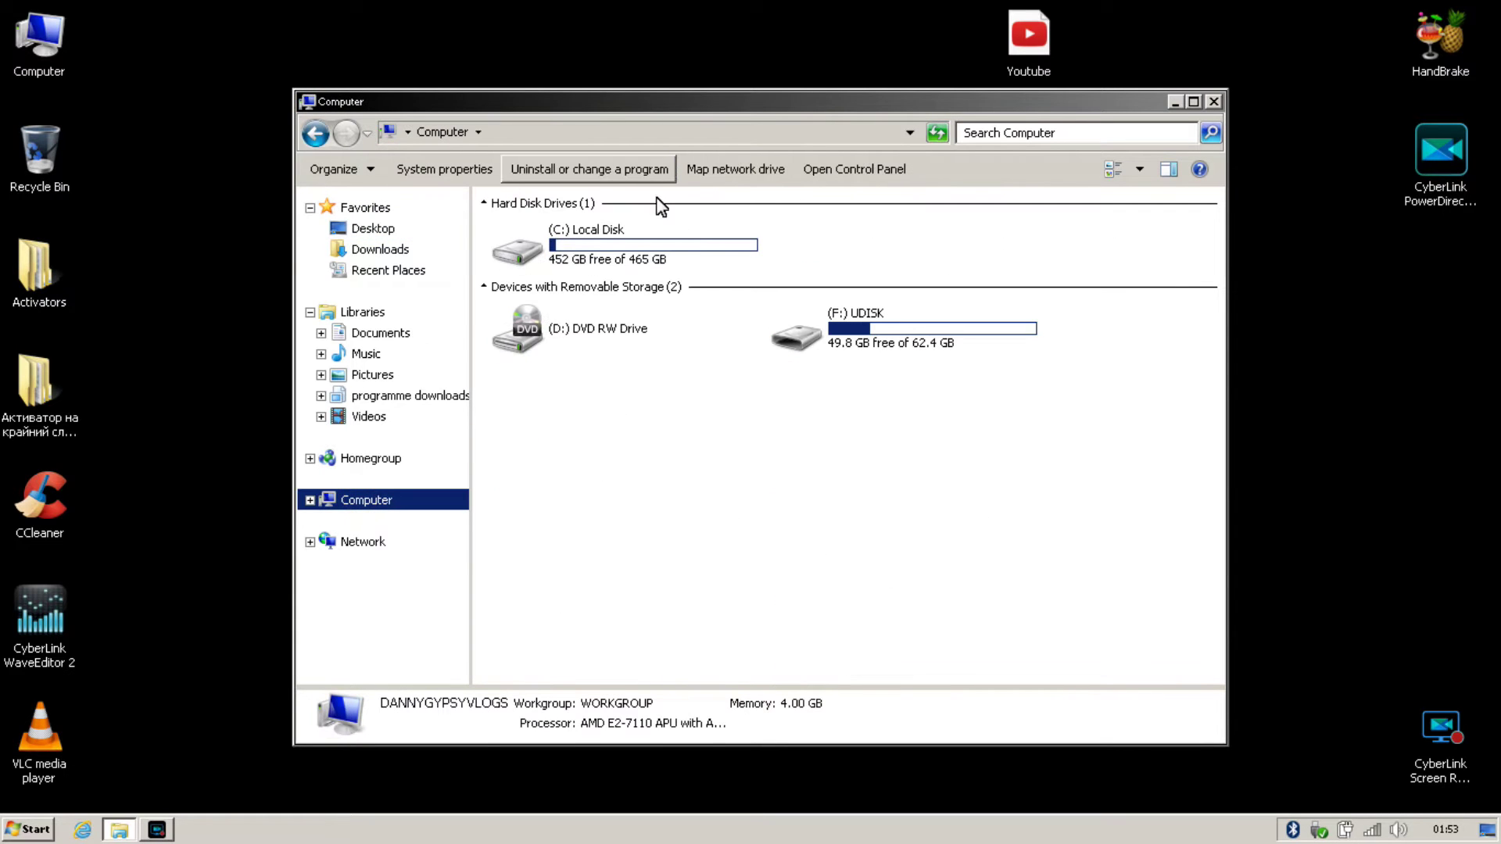
{"action": "left_click", "coordinate": [477, 171]}
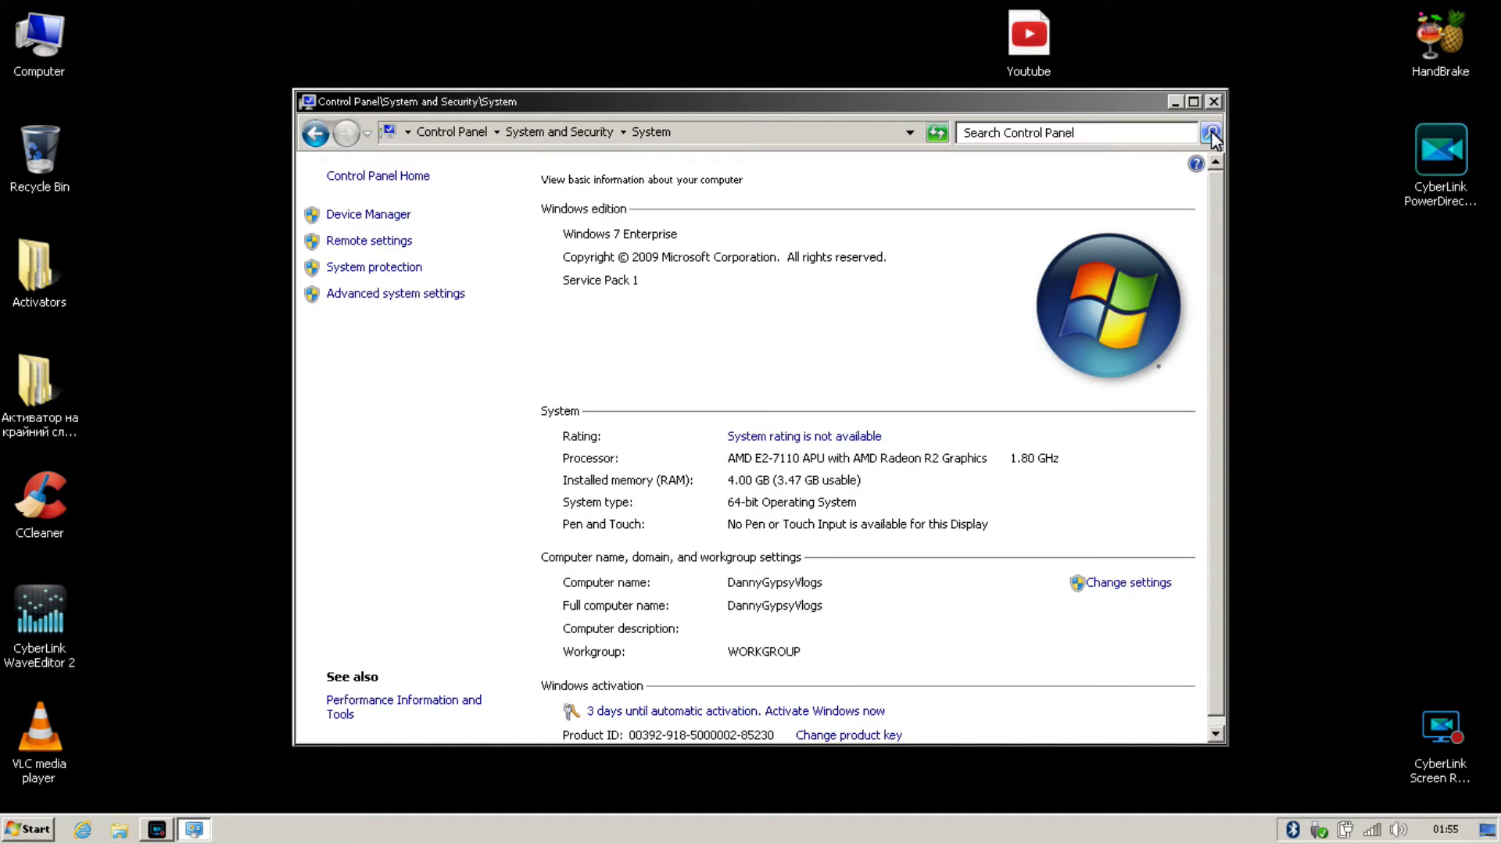
{"action": "left_click", "coordinate": [1213, 101]}
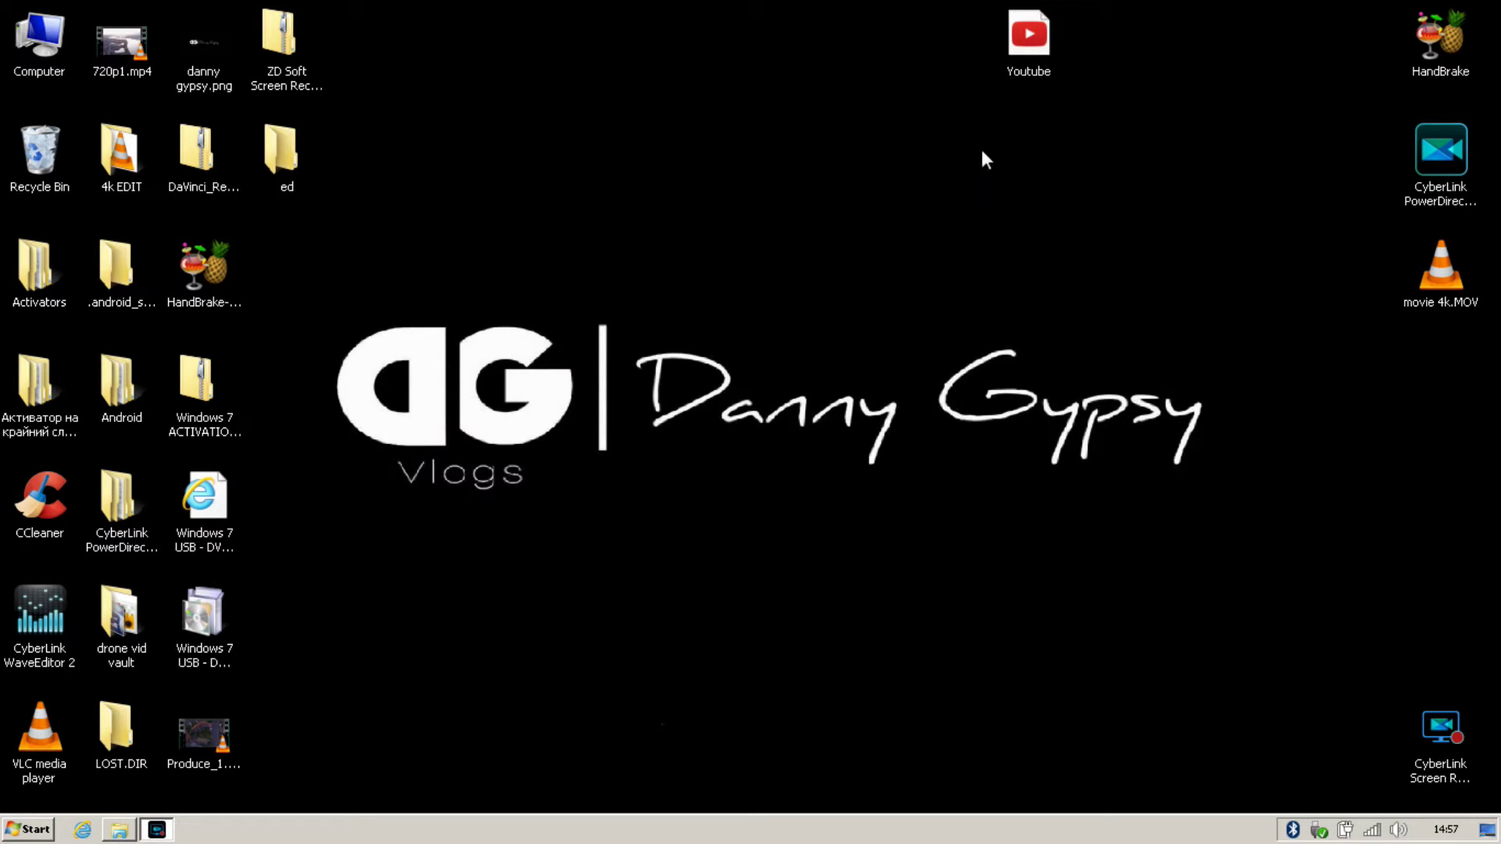
Step: Create a new desktop folder named 'Project 4k'
{"action": "right_click", "coordinate": [777, 242]}
{"action": "mouse_move", "coordinate": [875, 387]}
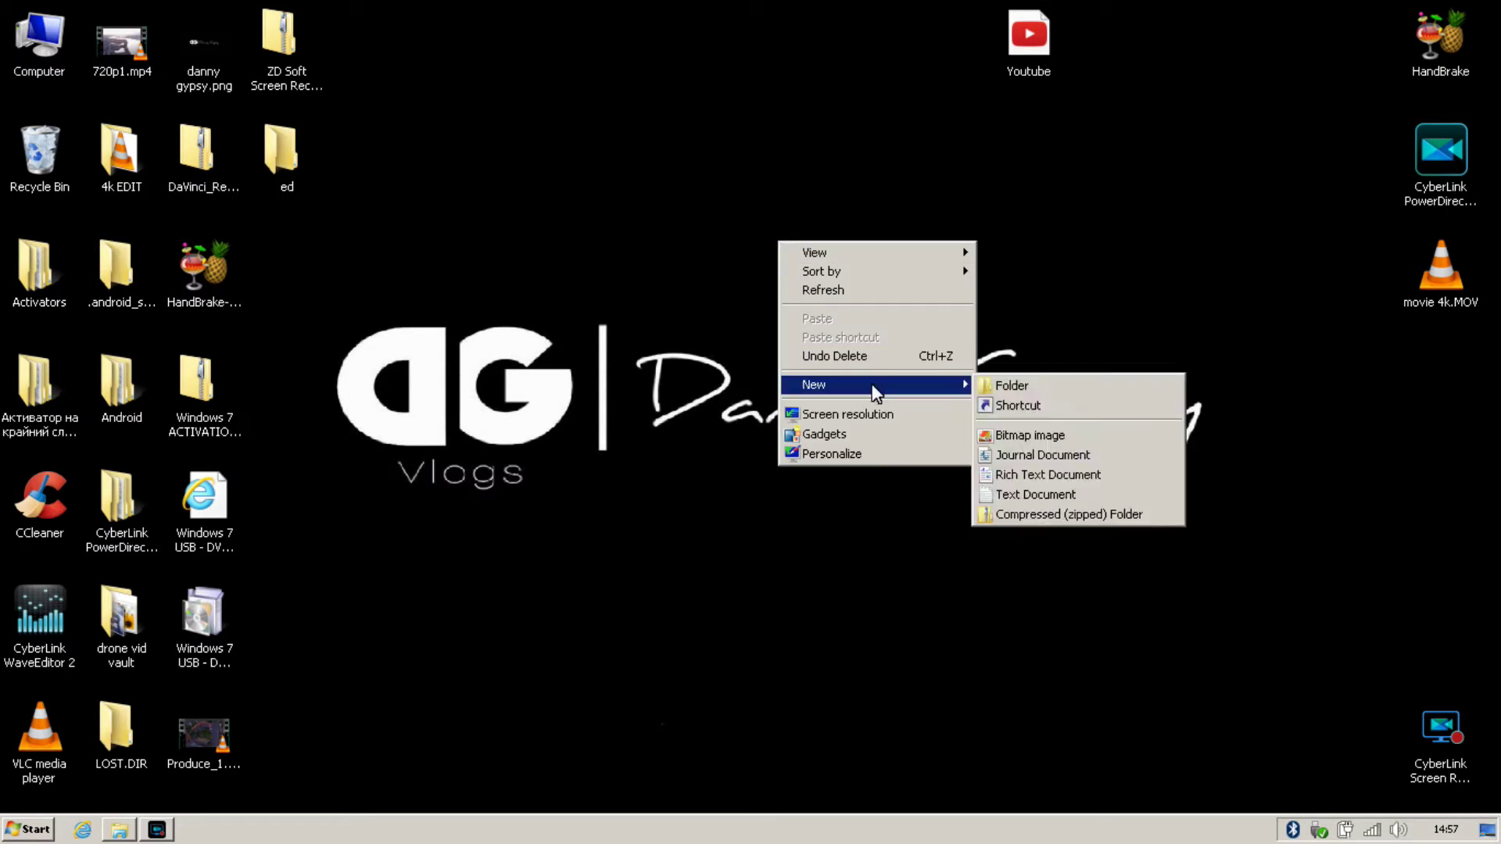
{"action": "left_click", "coordinate": [991, 383]}
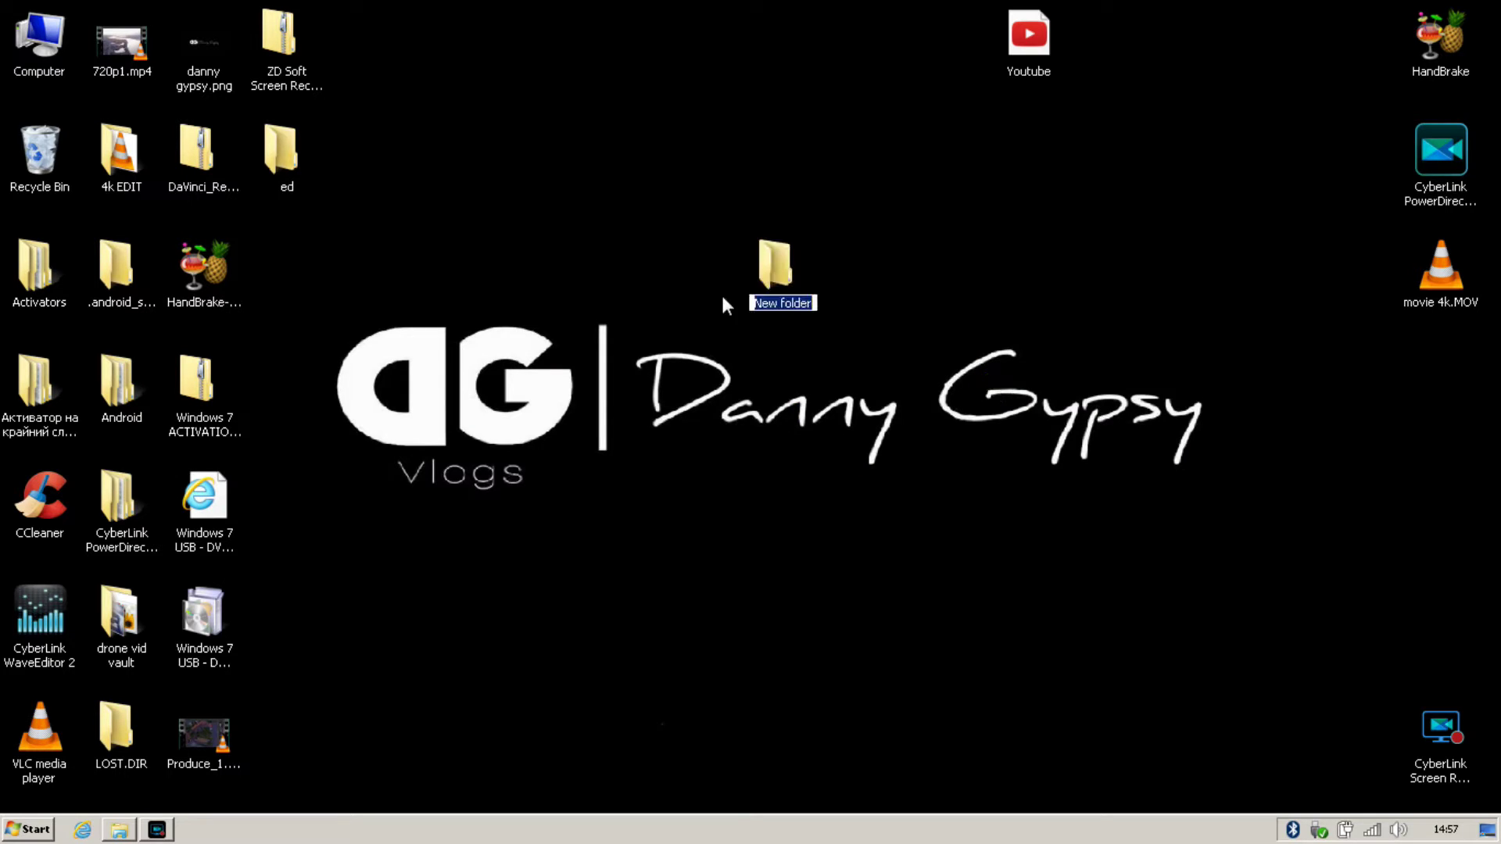
{"action": "type", "text": "Project 4k"}
{"action": "key", "text": "Return"}
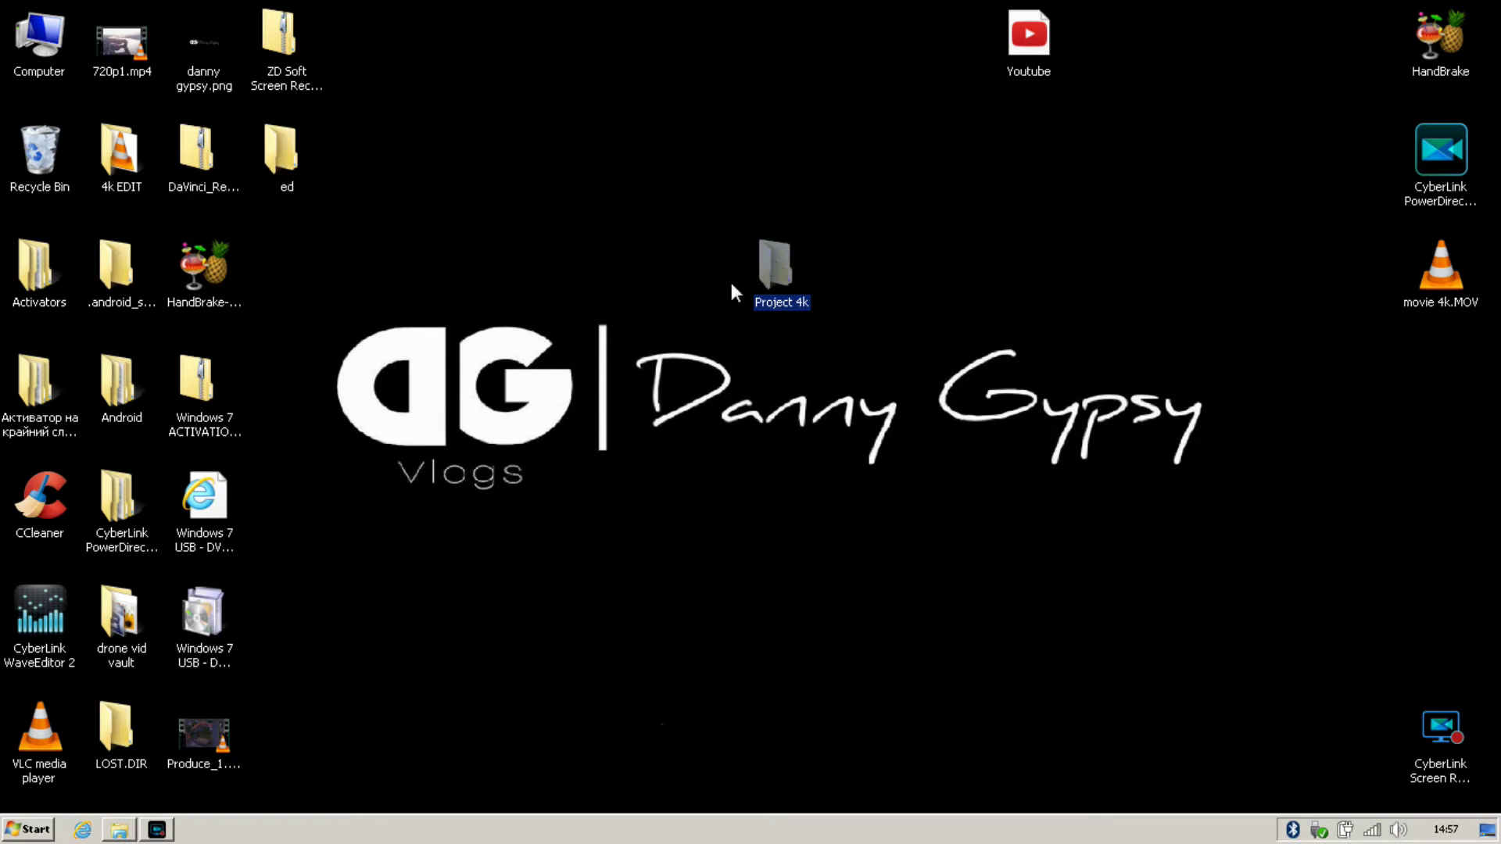
Step: Inside Project 4k, create a folder named '480p'
{"action": "double_click", "coordinate": [775, 275]}
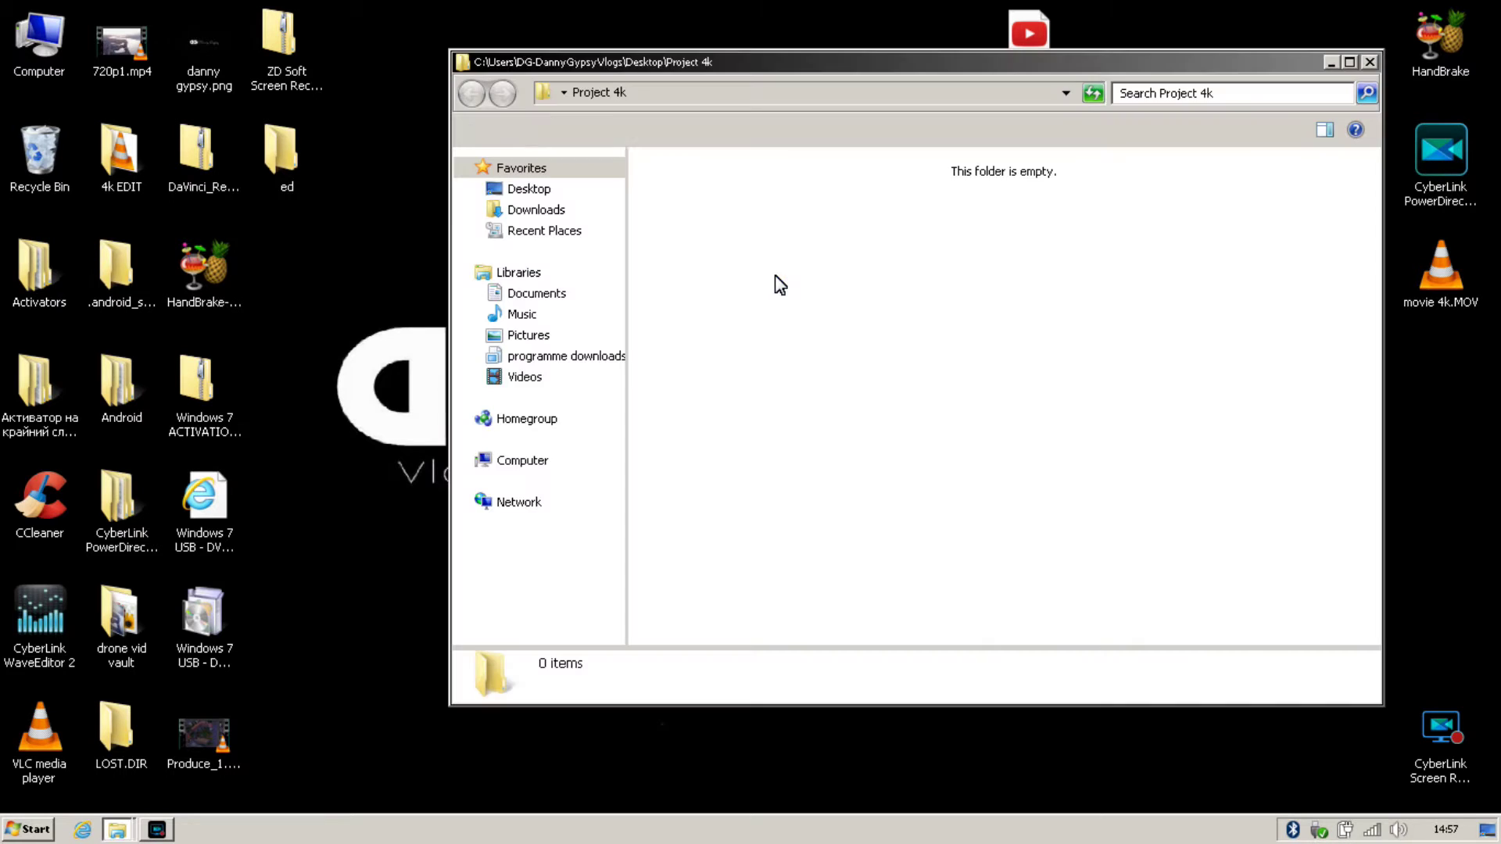
{"action": "right_click", "coordinate": [726, 254]}
{"action": "mouse_move", "coordinate": [891, 469]}
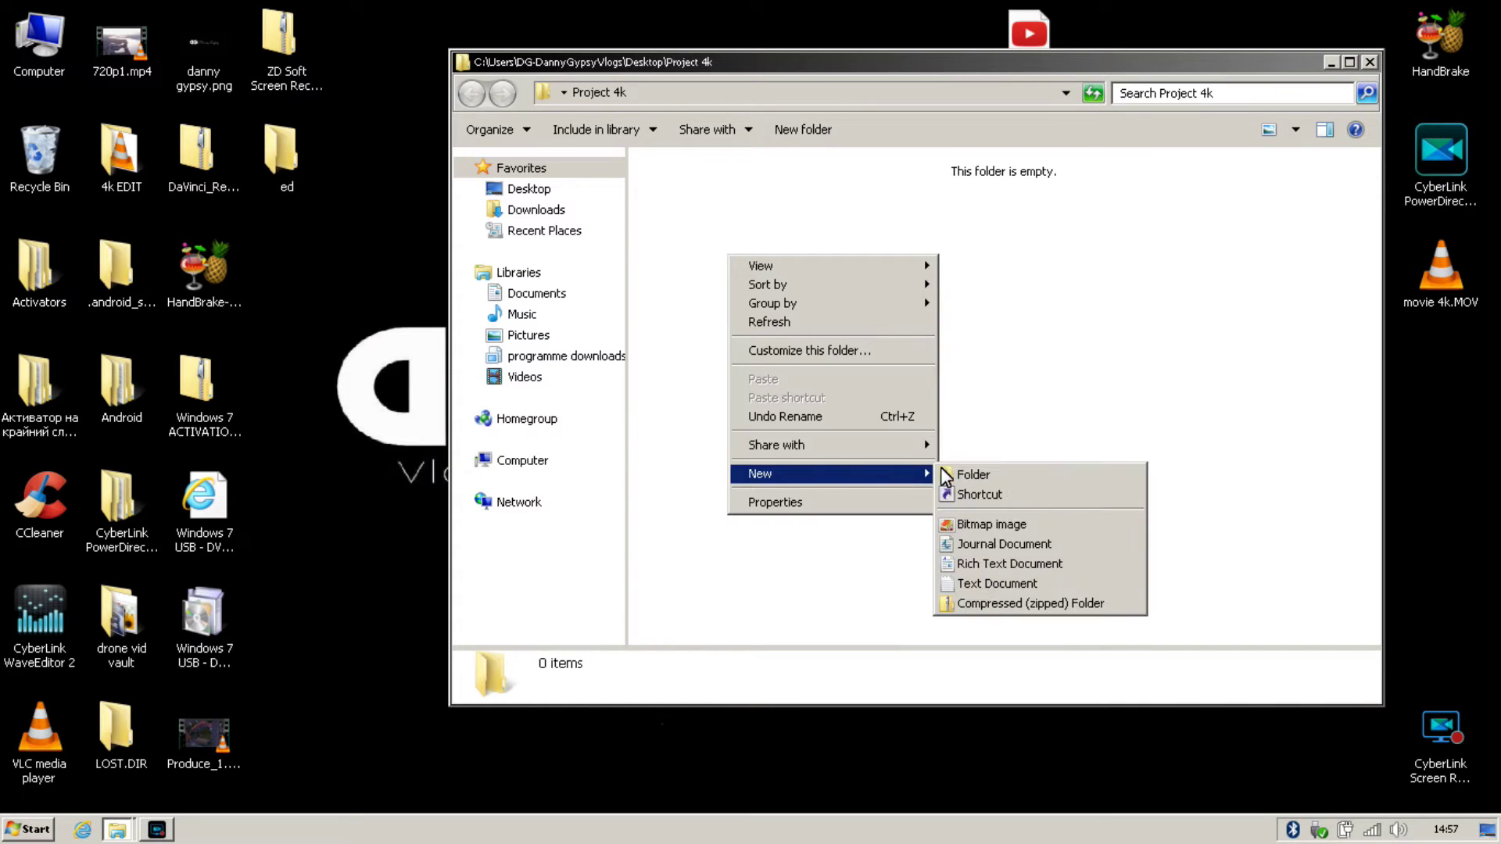
{"action": "left_click", "coordinate": [955, 469]}
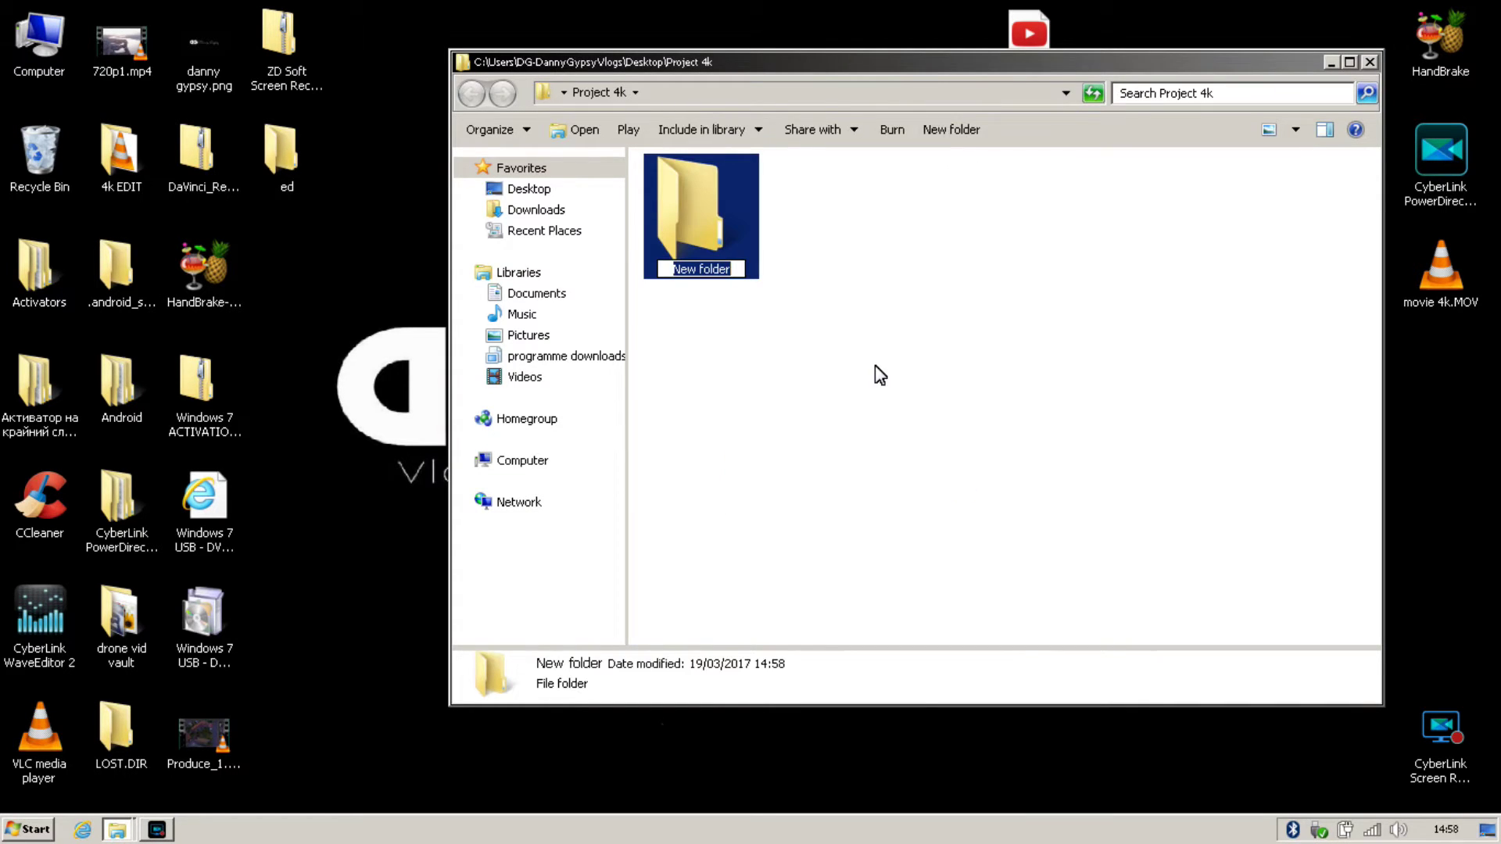
{"action": "type", "text": "4"}
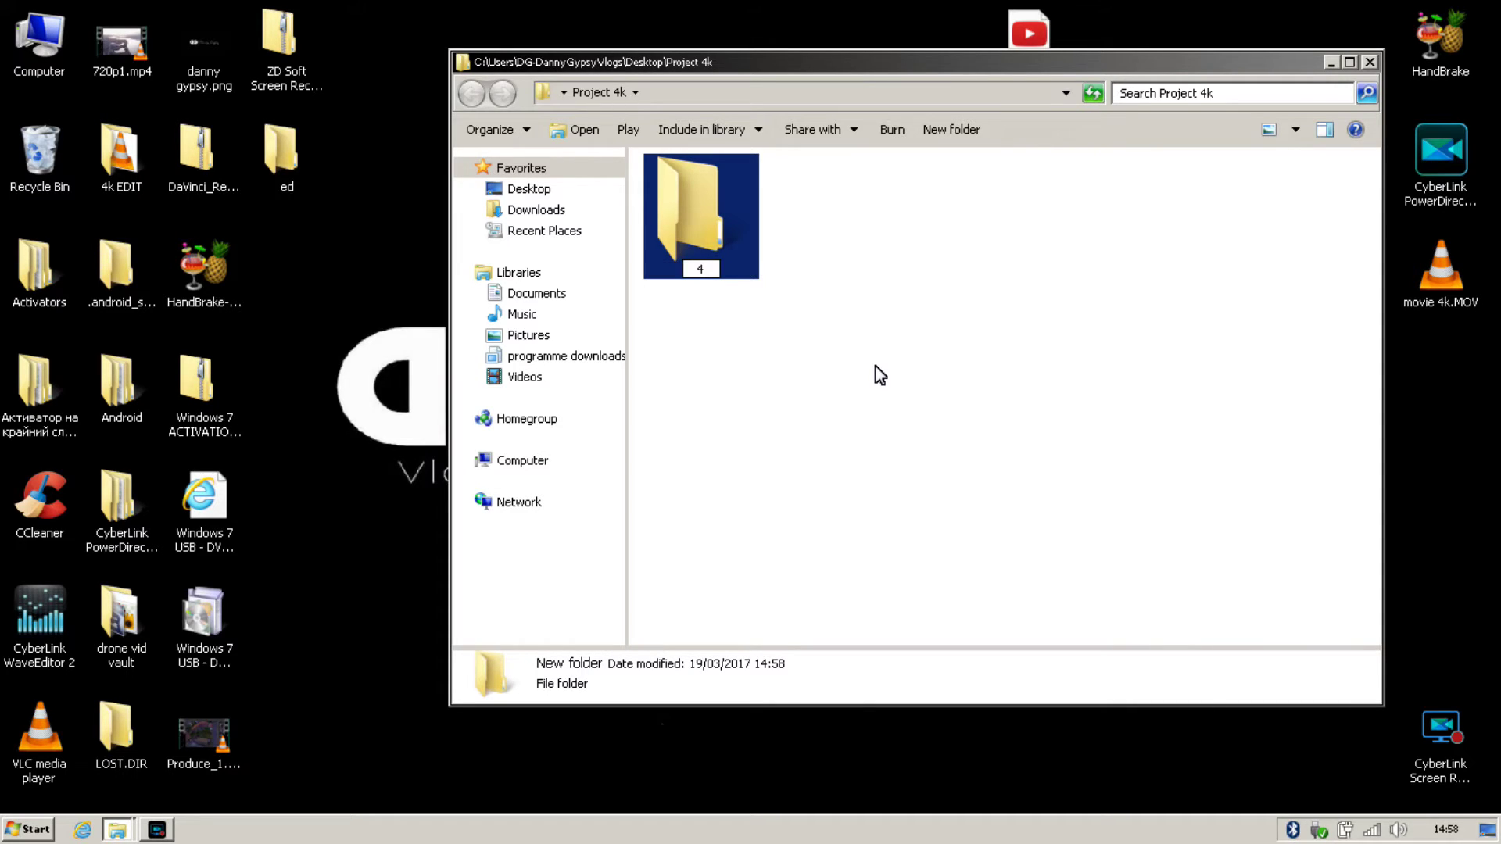
{"action": "type", "text": "20p"}
{"action": "key", "text": "BackSpace"}
{"action": "key", "text": "BackSpace"}
{"action": "key", "text": "BackSpace"}
{"action": "type", "text": "80p"}
{"action": "left_click", "coordinate": [916, 375]}
Step: Inside 480p, create a folder named '480p DUmp'
{"action": "double_click", "coordinate": [697, 205]}
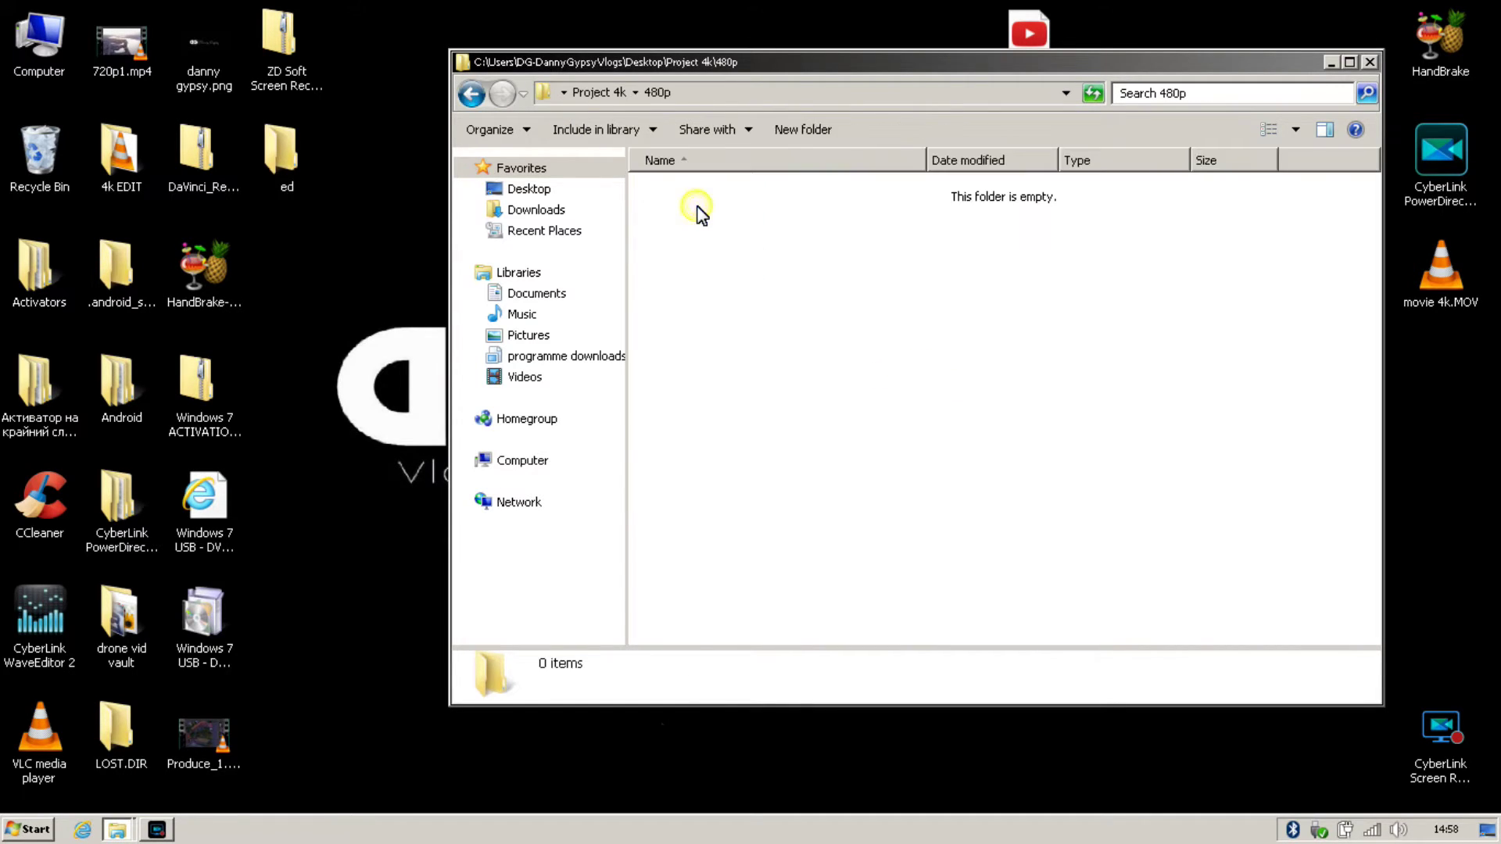
{"action": "right_click", "coordinate": [725, 229]}
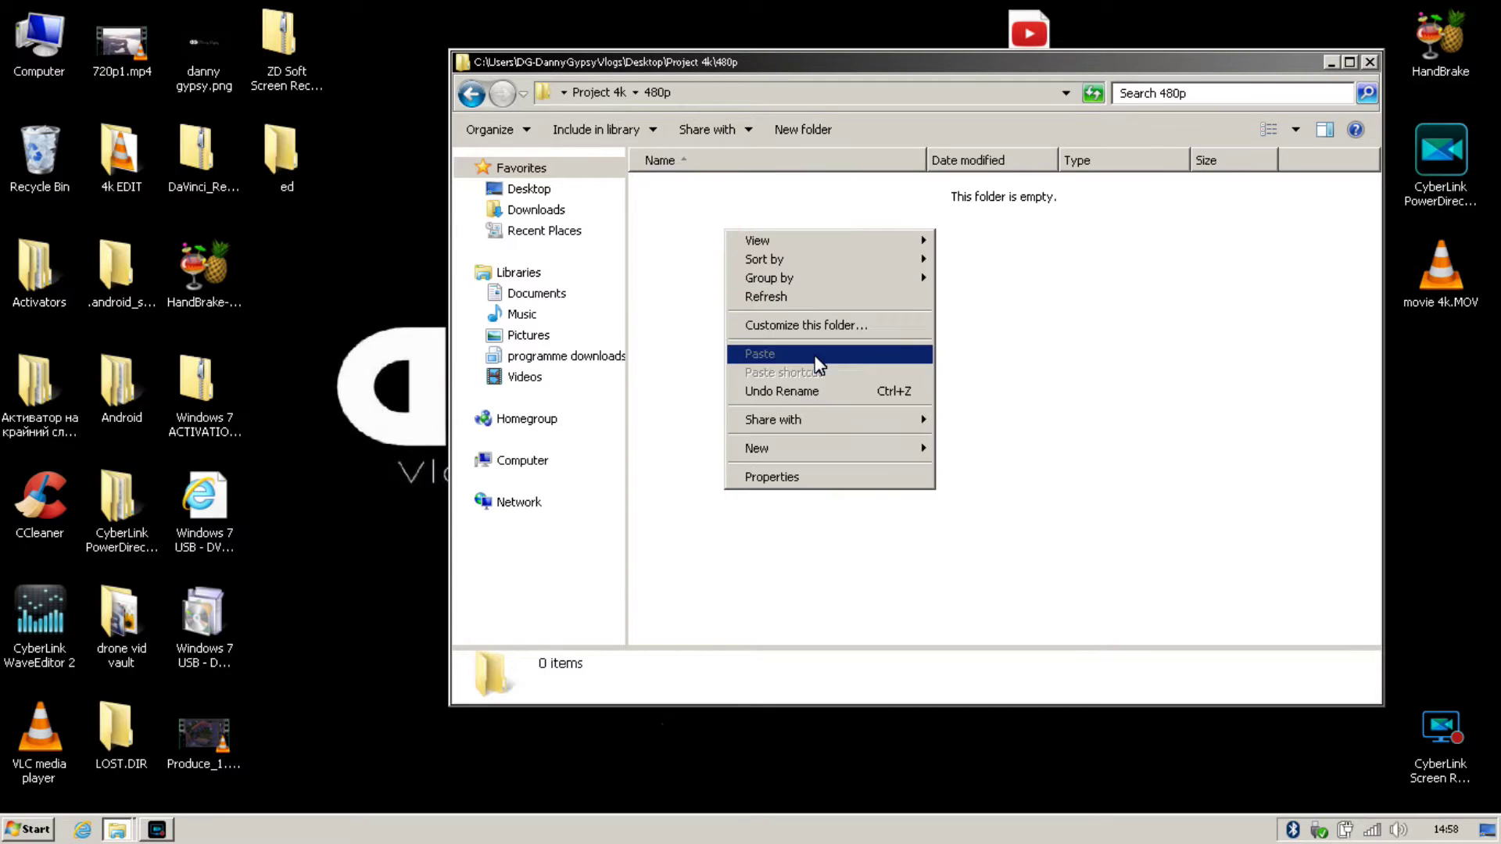
{"action": "mouse_move", "coordinate": [897, 446]}
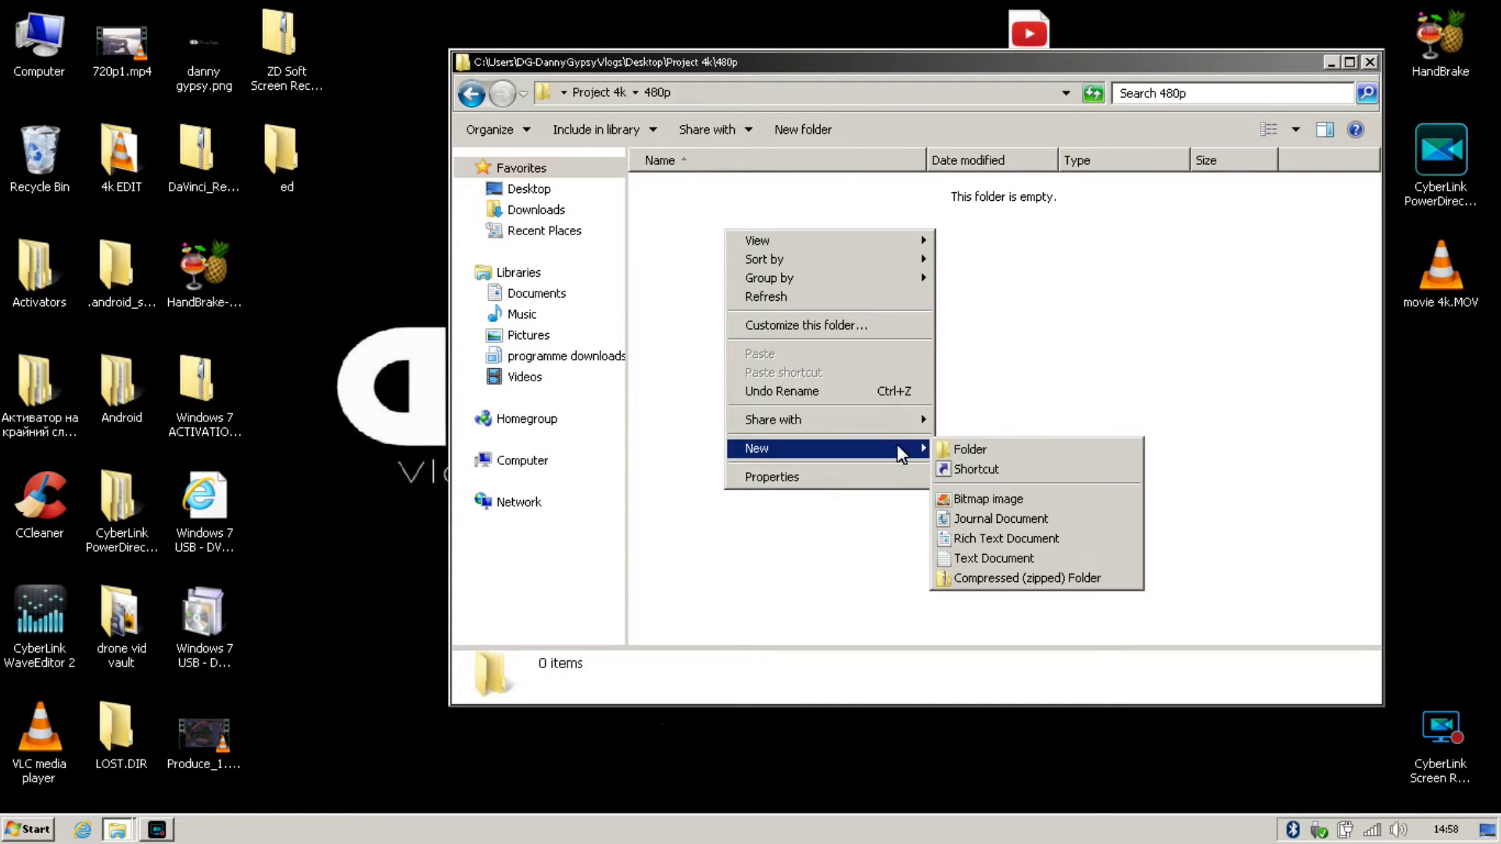
{"action": "left_click", "coordinate": [962, 451]}
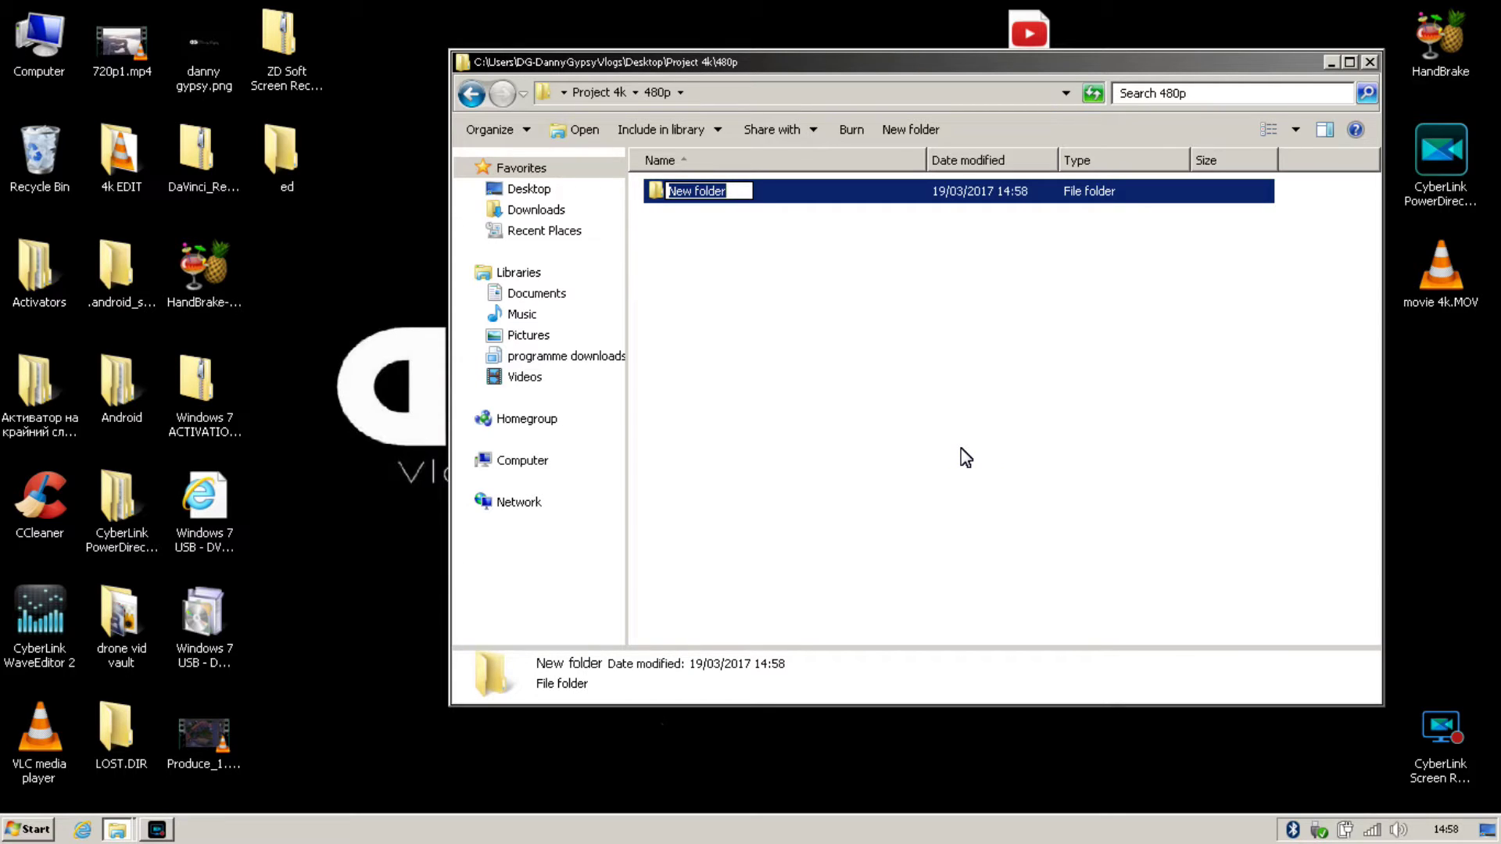
{"action": "type", "text": "480p "}
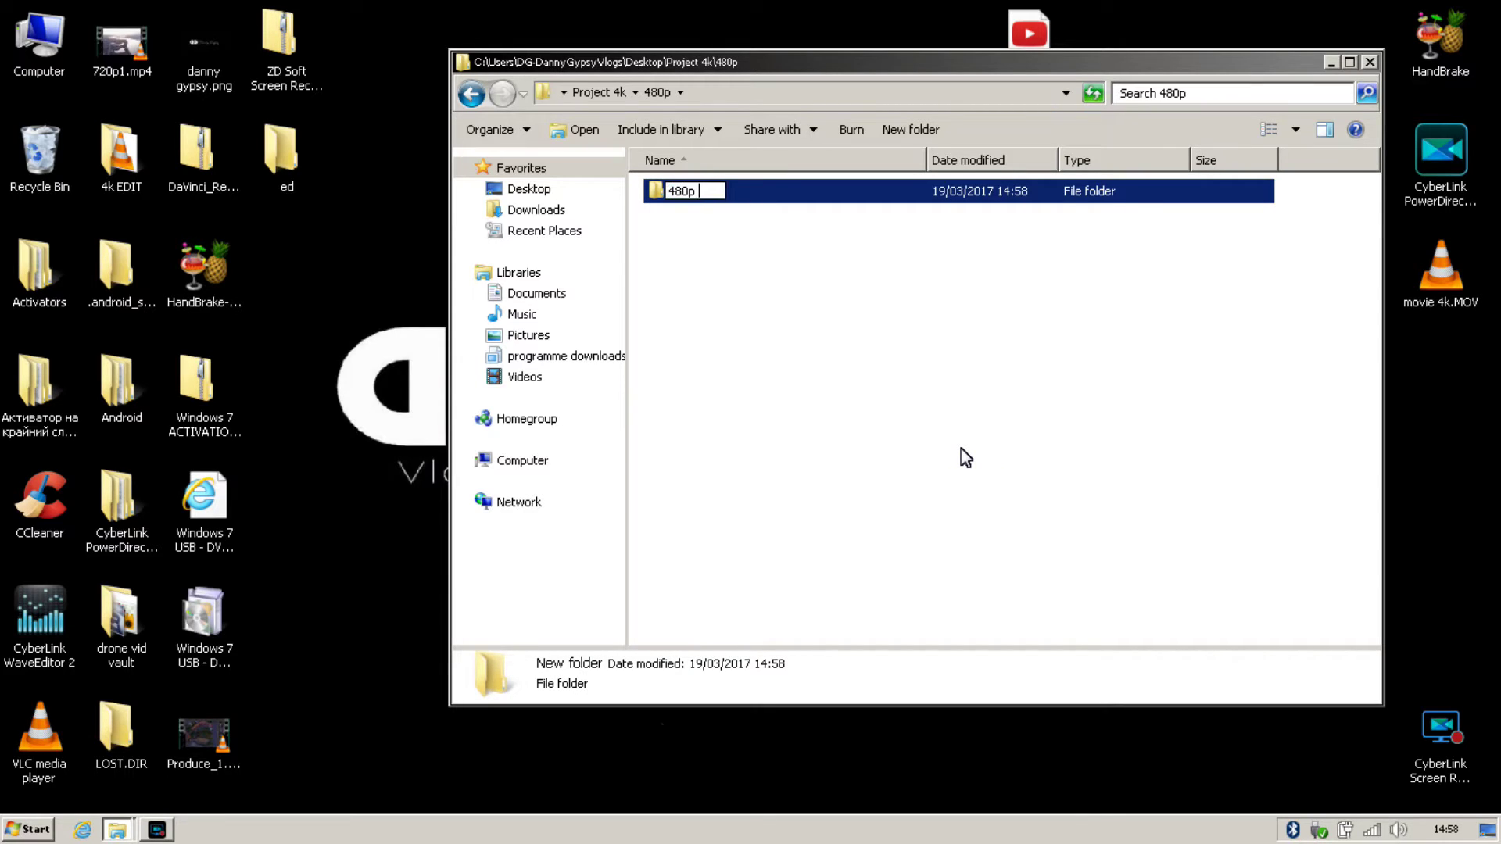
{"action": "type", "text": "DU"}
{"action": "key", "text": "Return"}
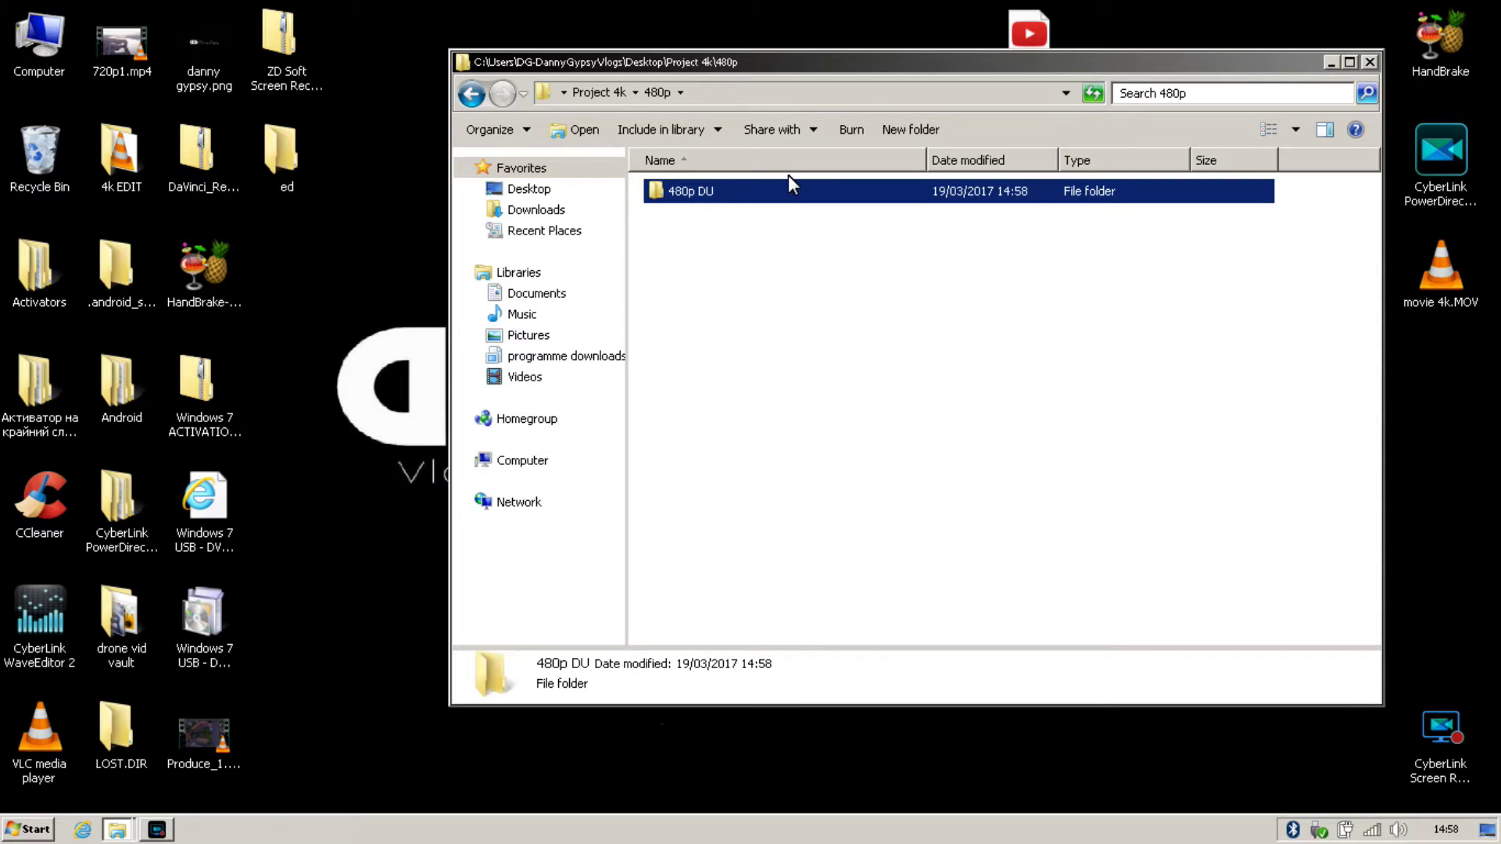
{"action": "left_click", "coordinate": [729, 193]}
{"action": "left_click", "coordinate": [722, 192]}
{"action": "type", "text": "mp"}
{"action": "left_click", "coordinate": [762, 263]}
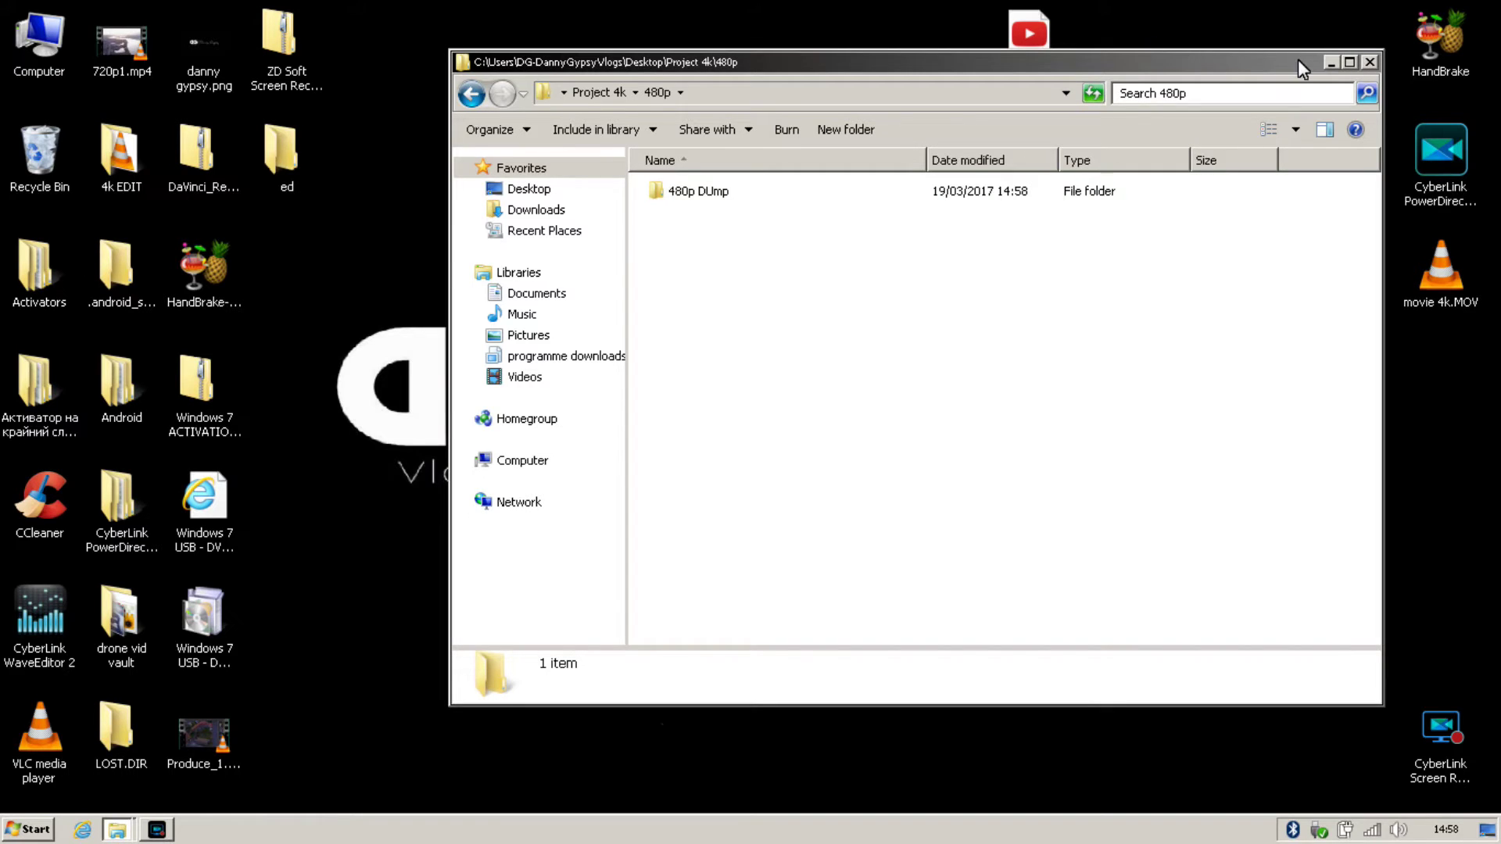
Step: Move movie 4k.MOV from the desktop into the Project 4k folder
{"action": "left_click", "coordinate": [1369, 62]}
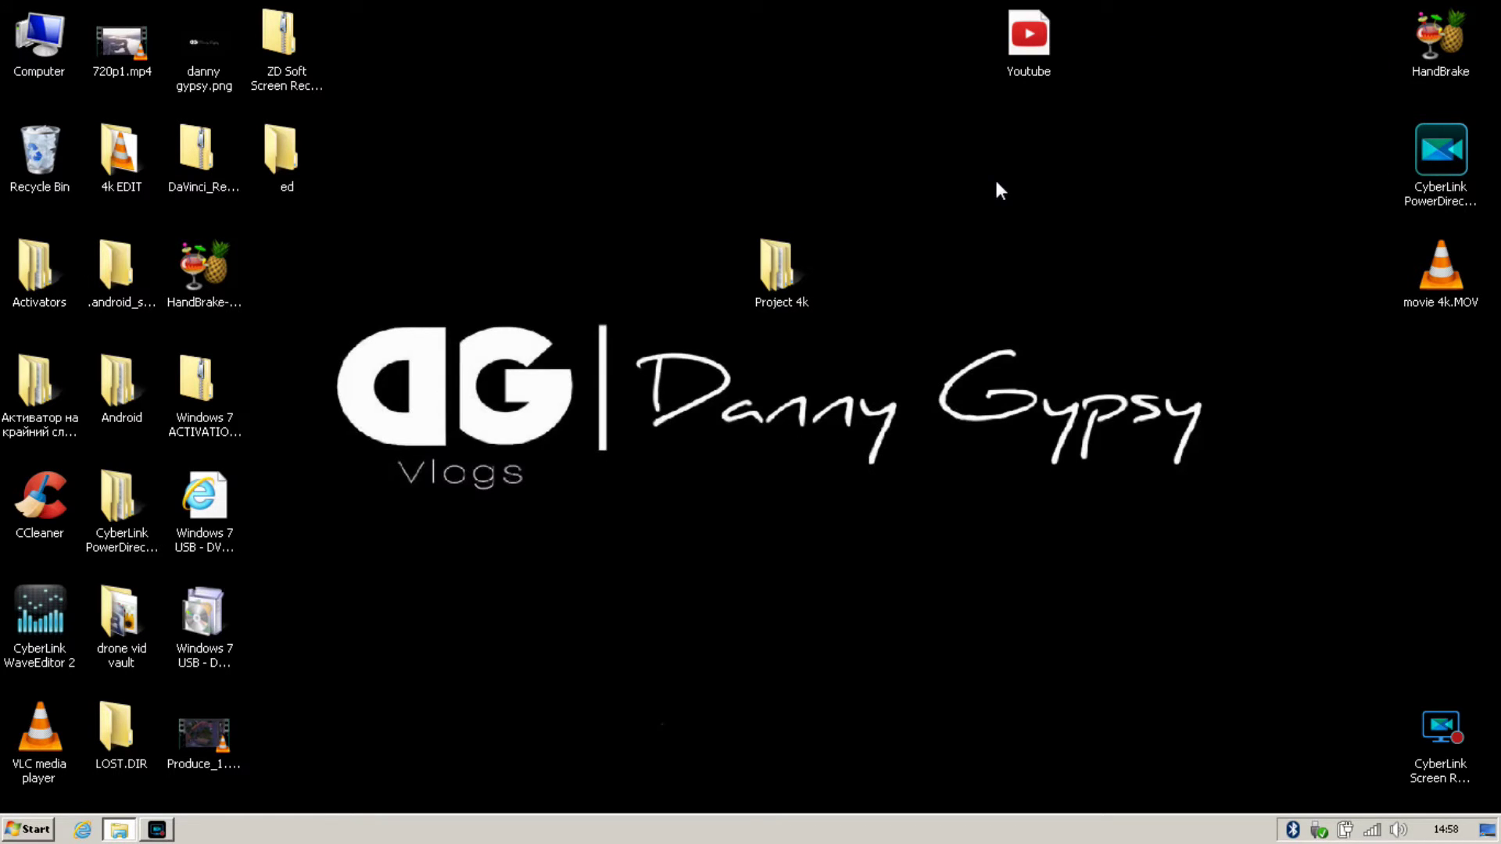
{"action": "left_click", "coordinate": [1448, 288]}
{"action": "left_click_drag", "start_coordinate": [1445, 286], "coordinate": [1025, 216]}
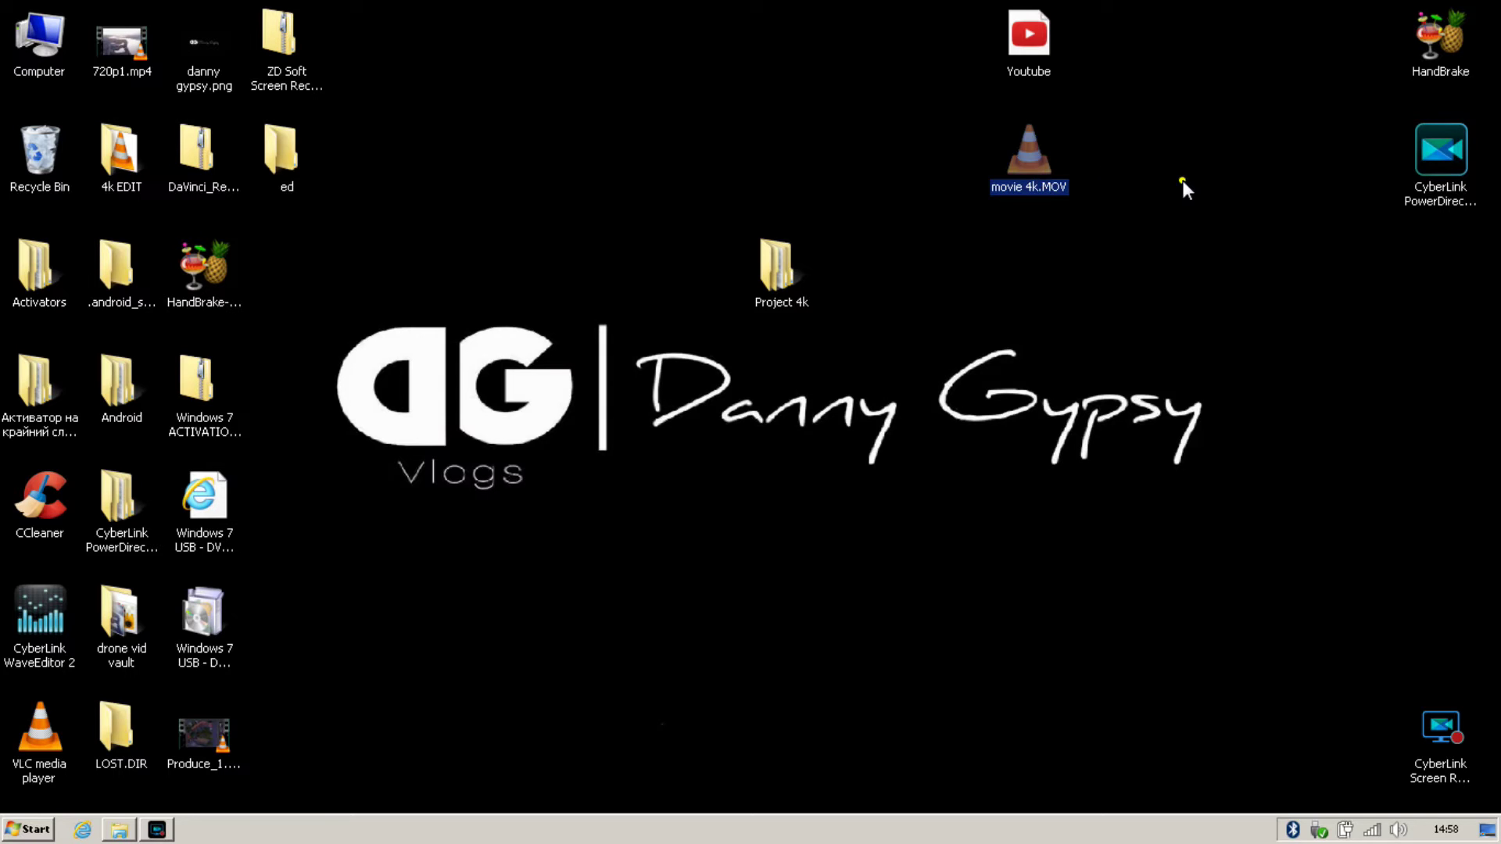
{"action": "left_click_drag", "start_coordinate": [1207, 153], "coordinate": [982, 430]}
{"action": "left_click_drag", "start_coordinate": [811, 263], "coordinate": [780, 266]}
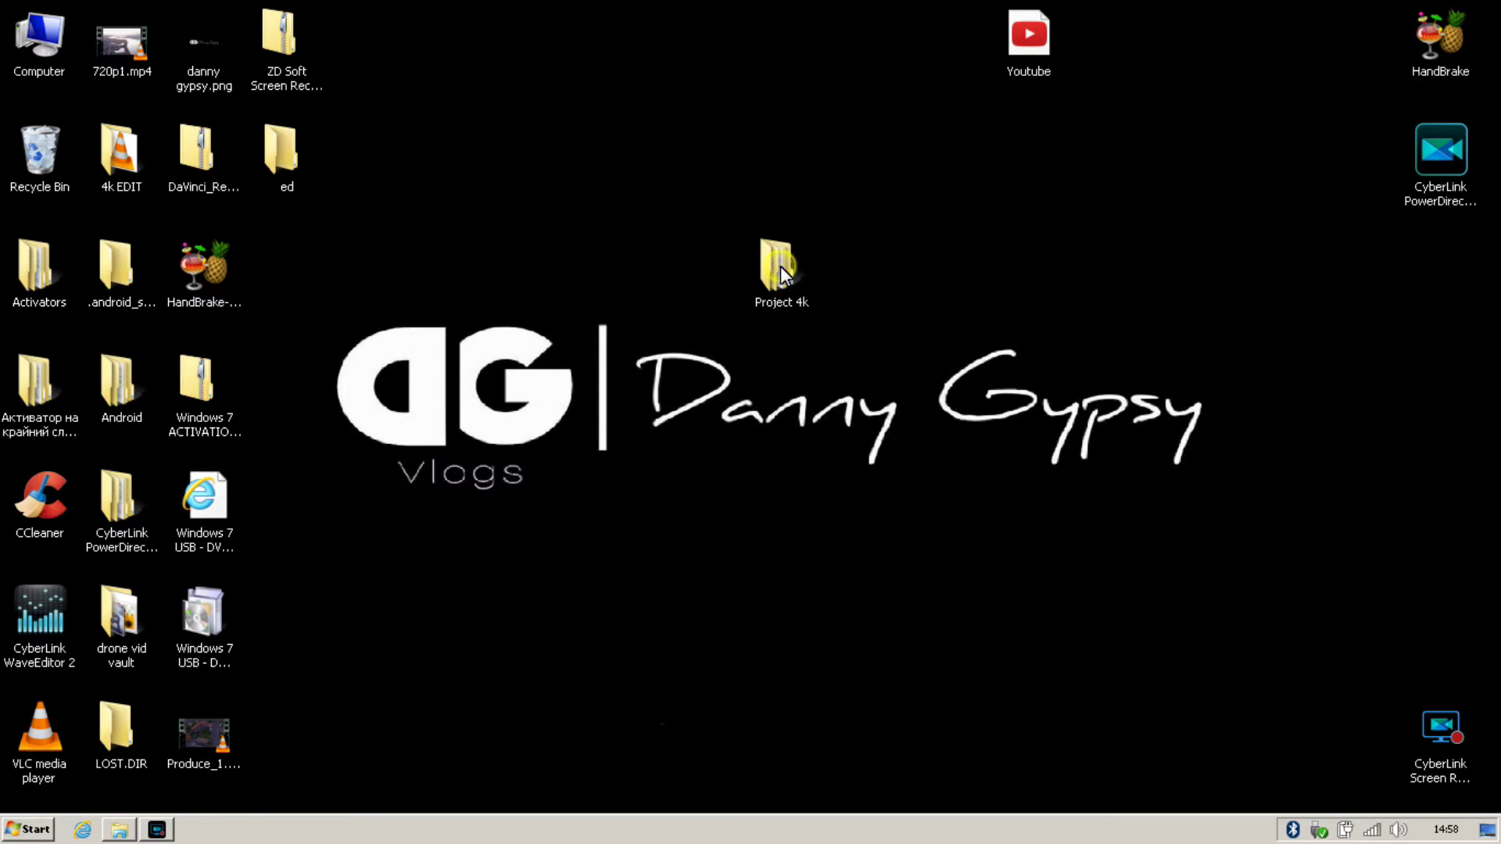
Step: Confirm movie 4k.MOV sits in Project 4k beside the 480p folder, then close the window
{"action": "double_click", "coordinate": [780, 266]}
{"action": "left_click", "coordinate": [850, 246]}
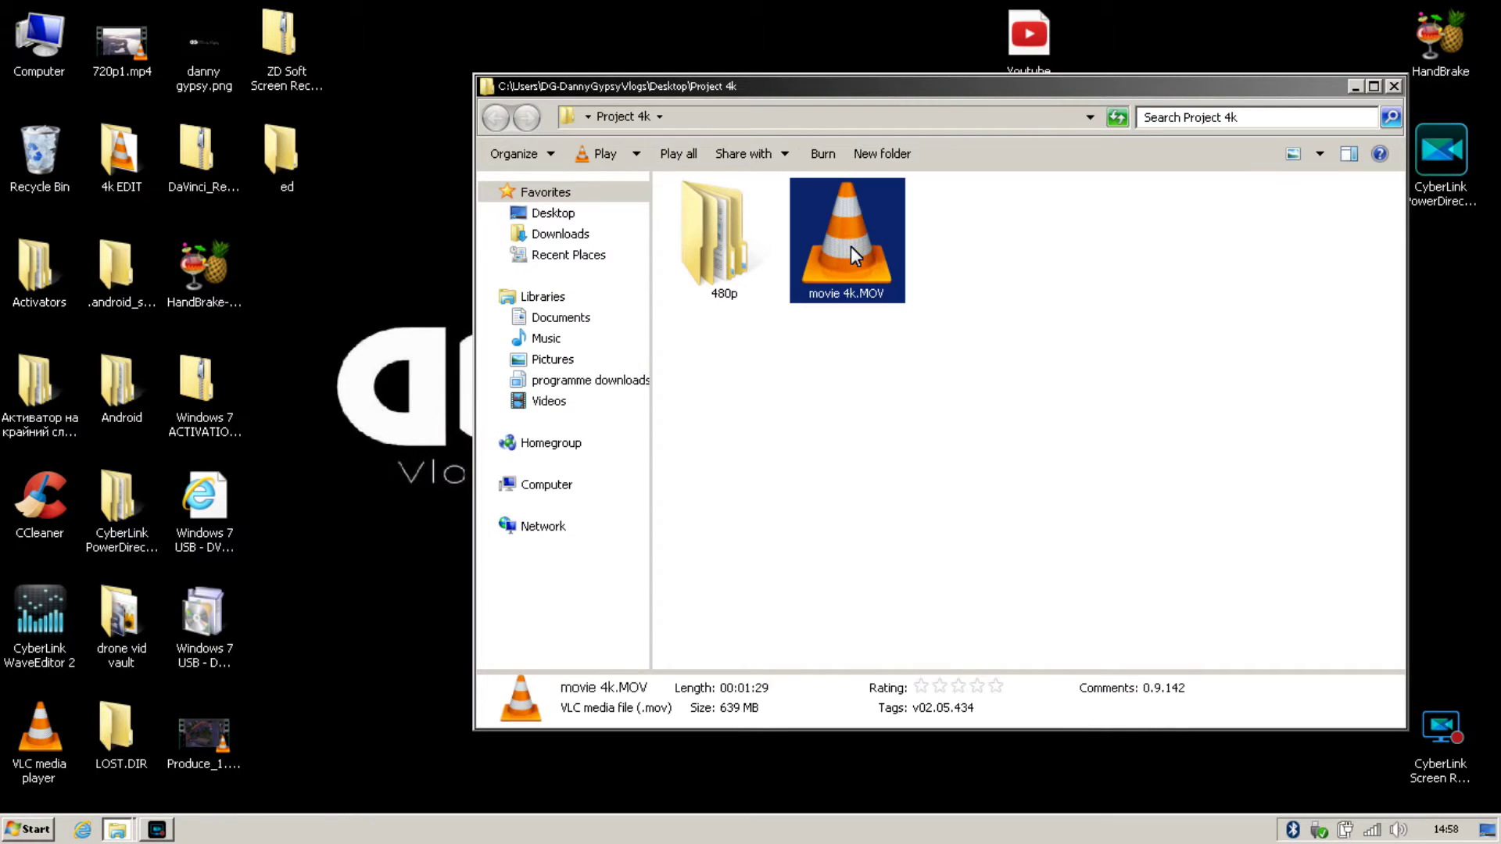
{"action": "double_click", "coordinate": [713, 234]}
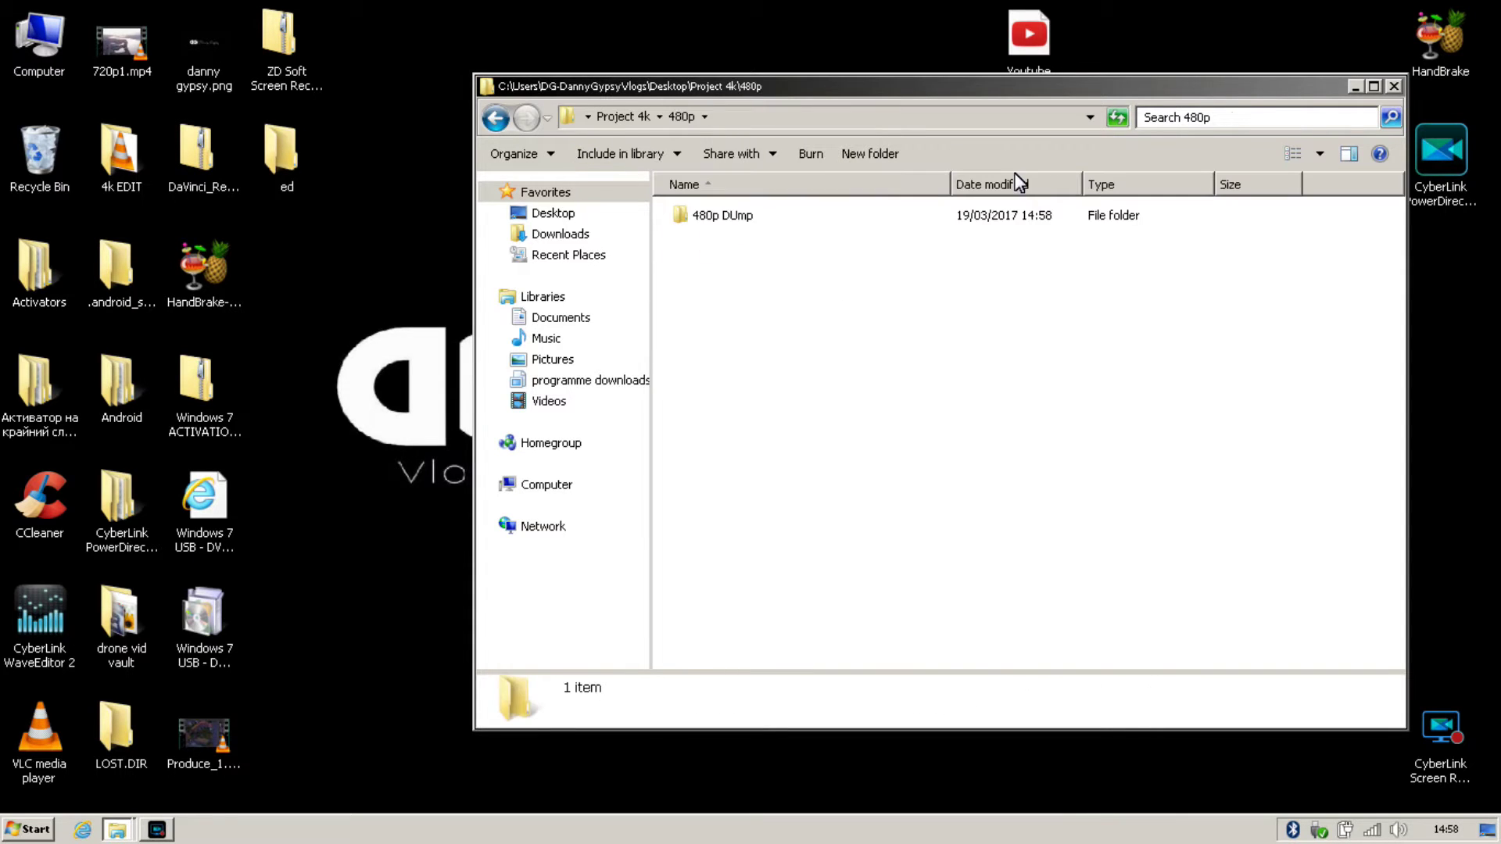
{"action": "left_click", "coordinate": [1394, 86]}
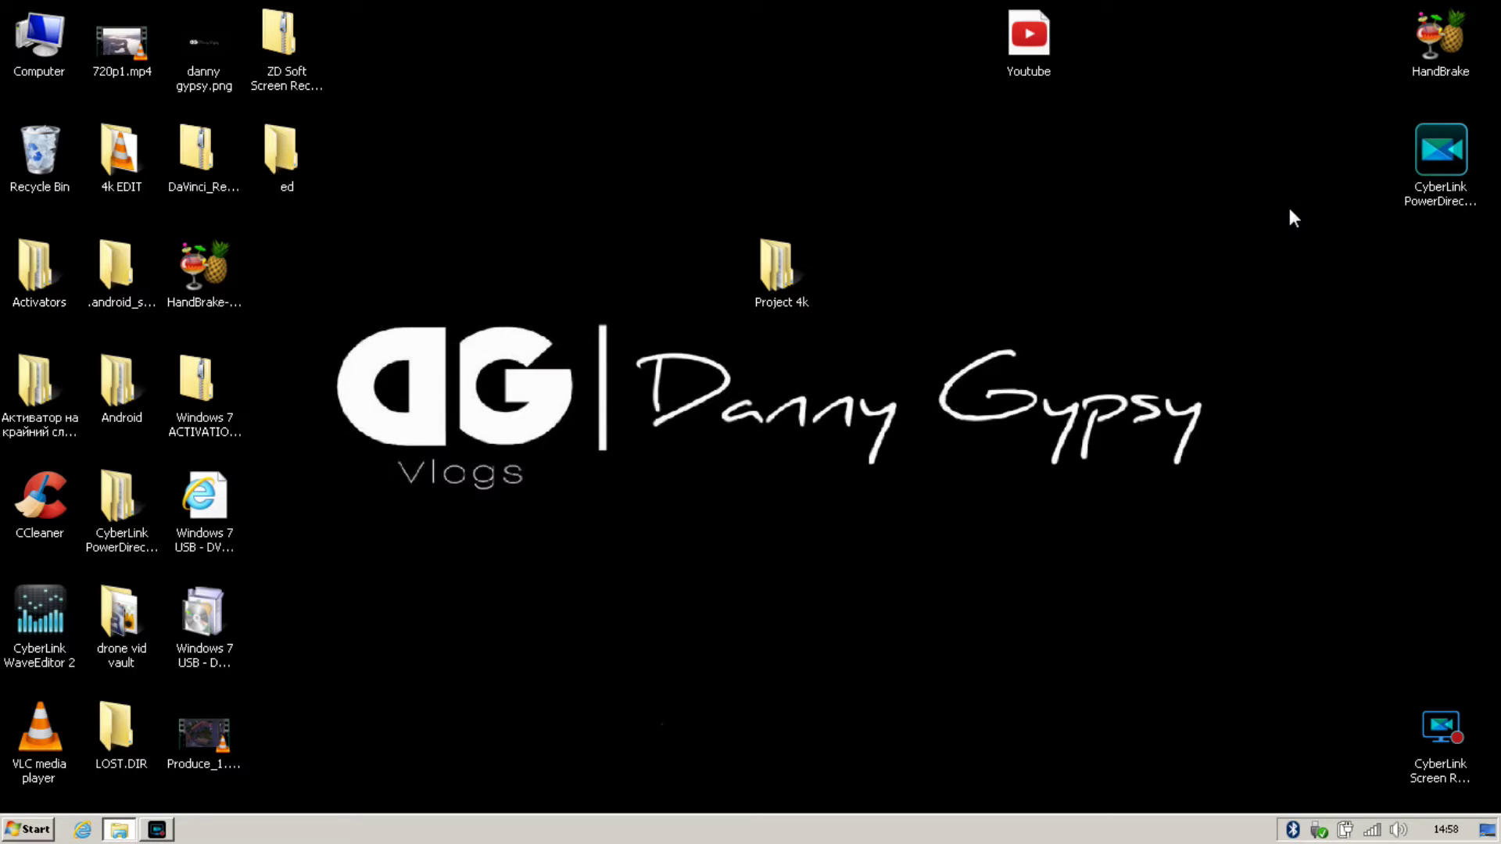
Step: Start HandBrake without recovering the old queue and browse to the Desktop for a folder batch scan
{"action": "left_click", "coordinate": [1435, 51]}
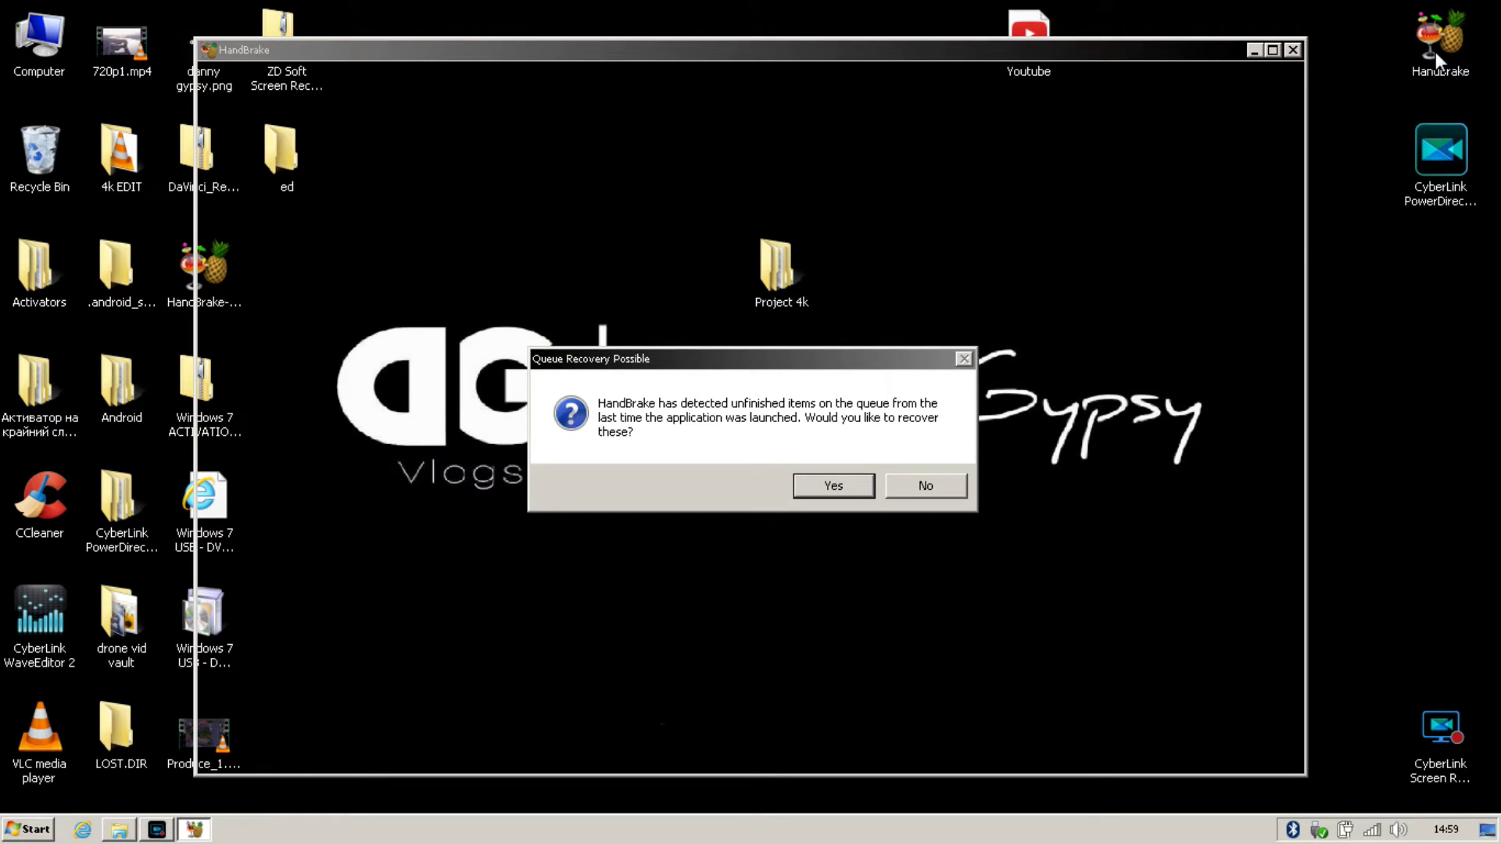
{"action": "left_click", "coordinate": [903, 482]}
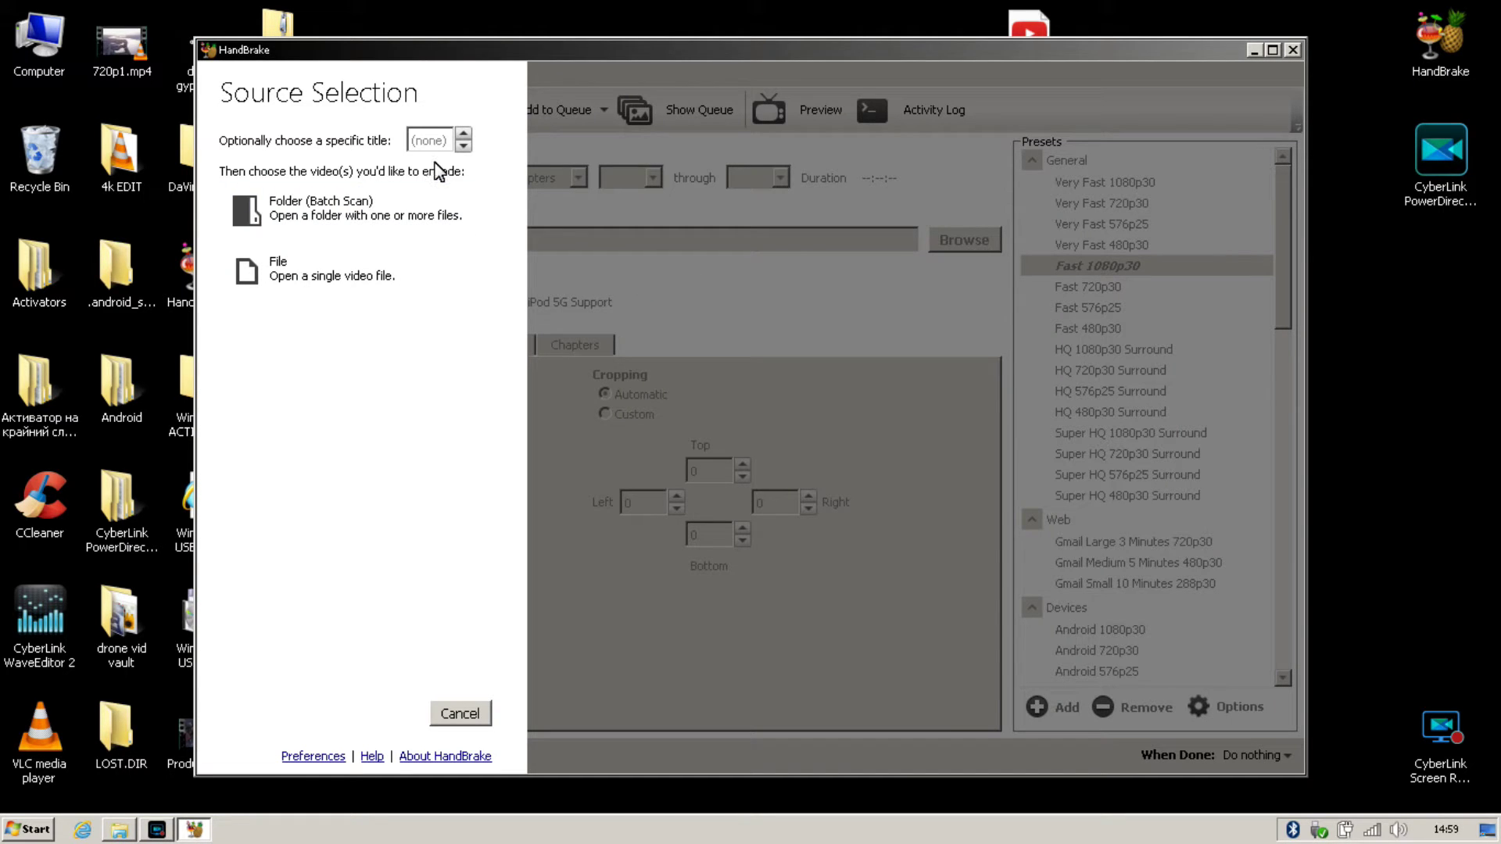
{"action": "left_click", "coordinate": [307, 142]}
{"action": "left_click", "coordinate": [336, 200]}
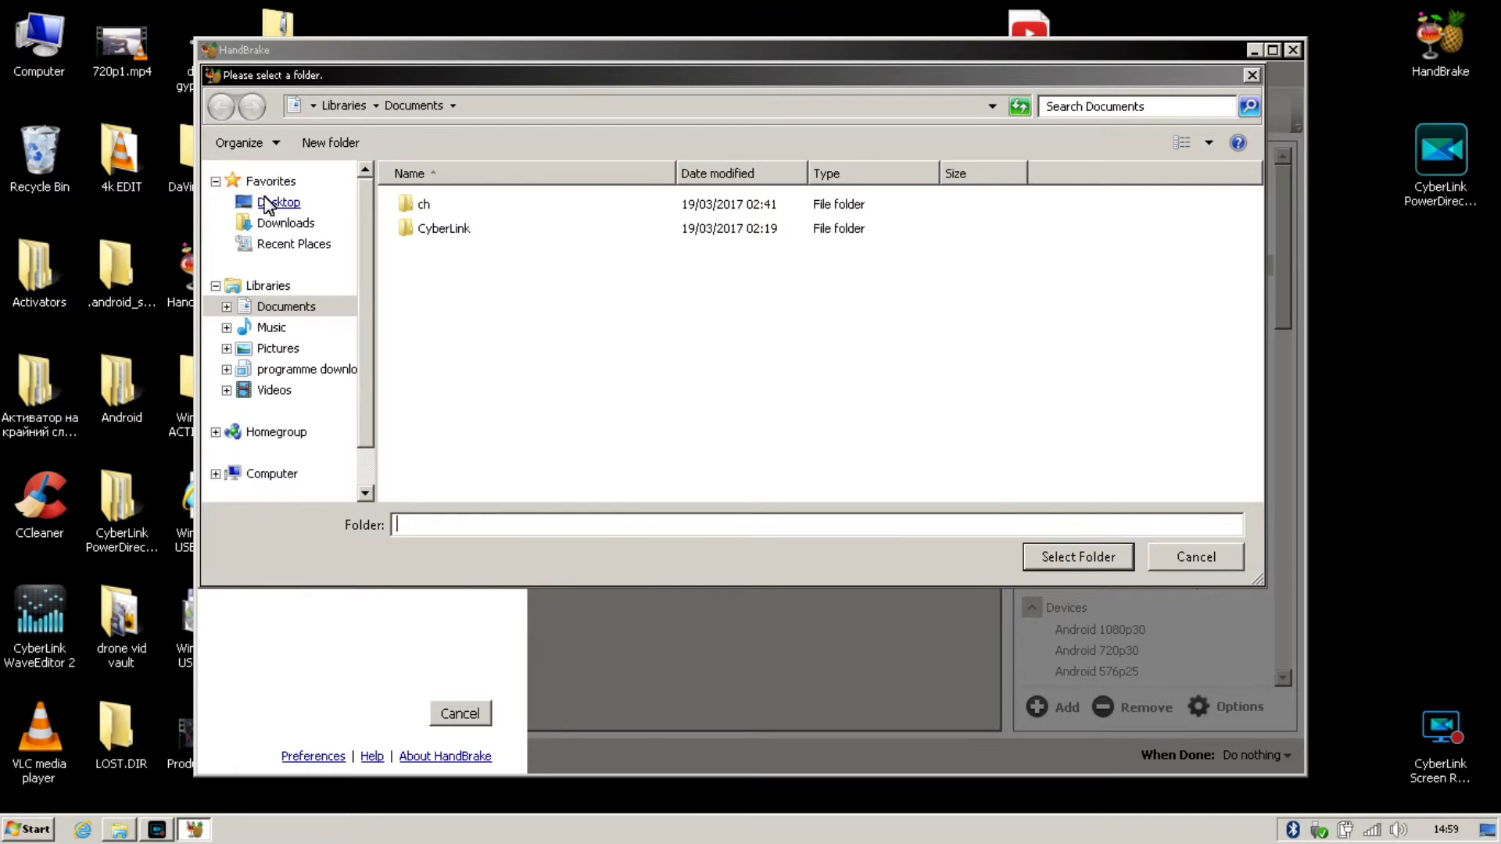
{"action": "left_click", "coordinate": [266, 201]}
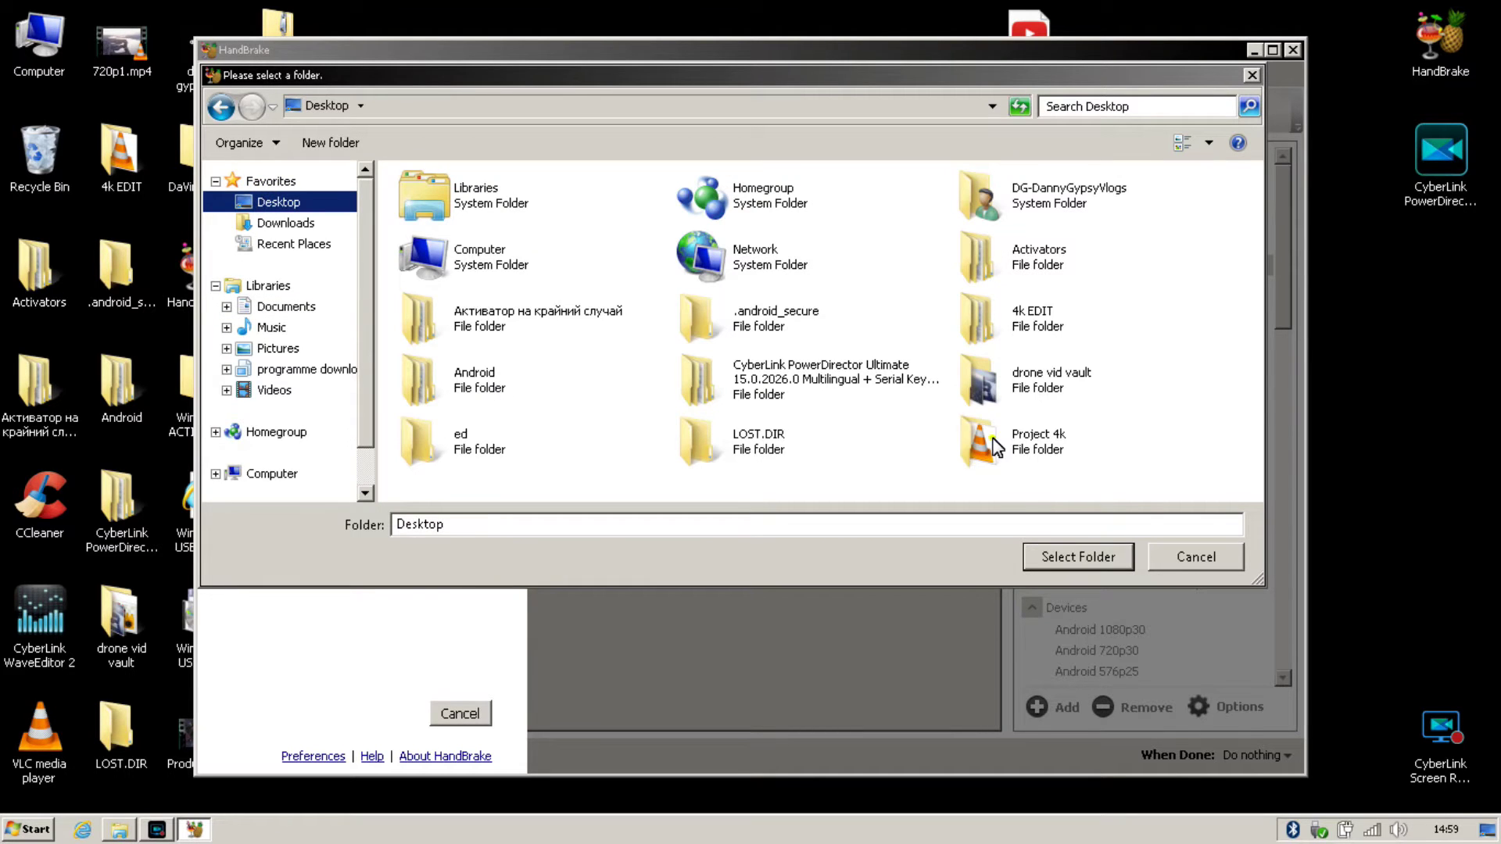
Step: Cancel the Project 4k folder scan and return to the Source Selection choices
{"action": "double_click", "coordinate": [989, 445]}
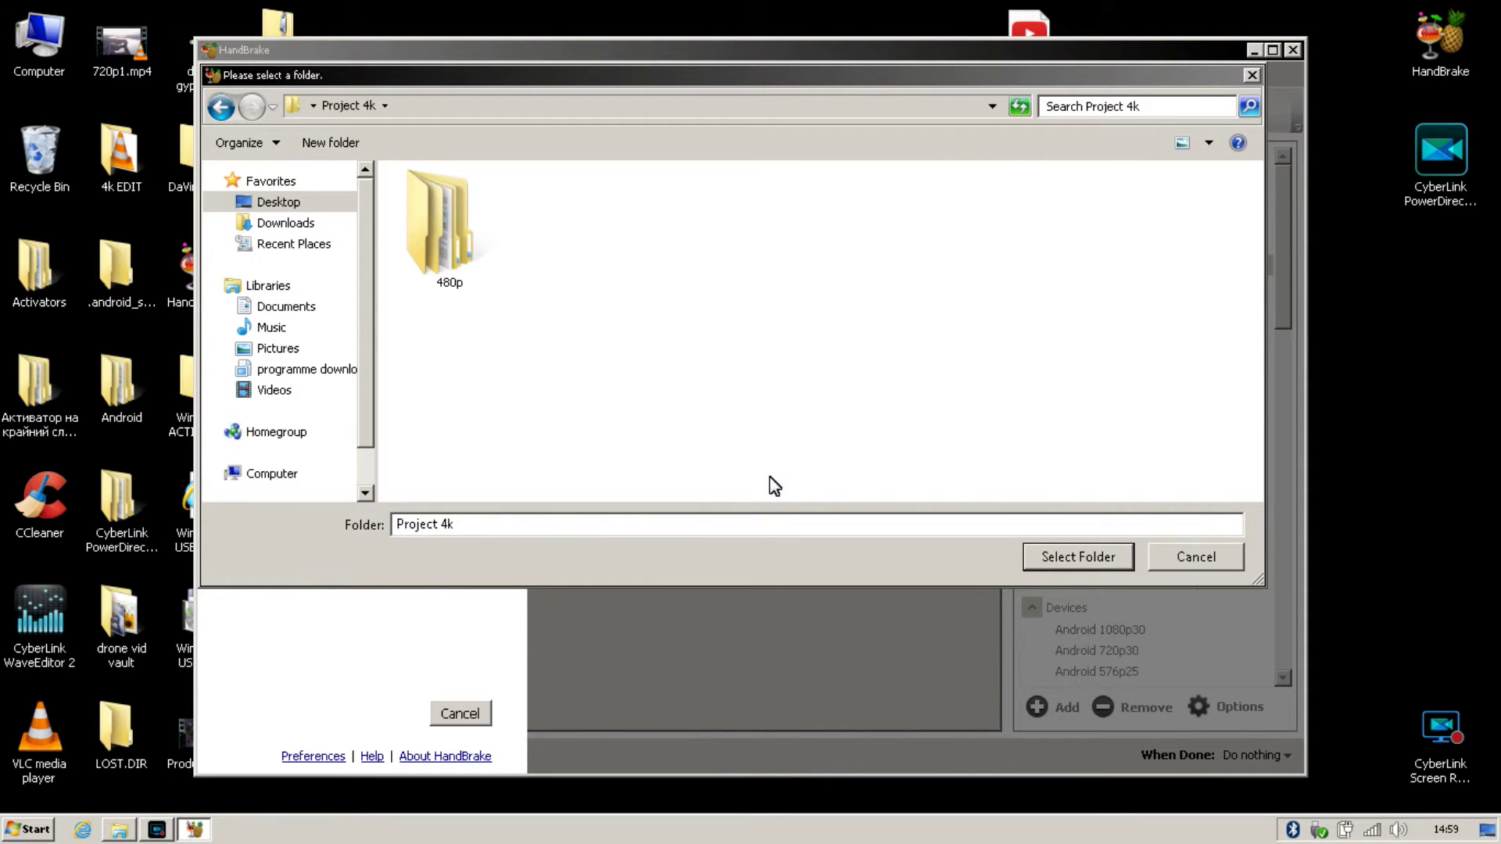
{"action": "left_click", "coordinate": [1034, 556]}
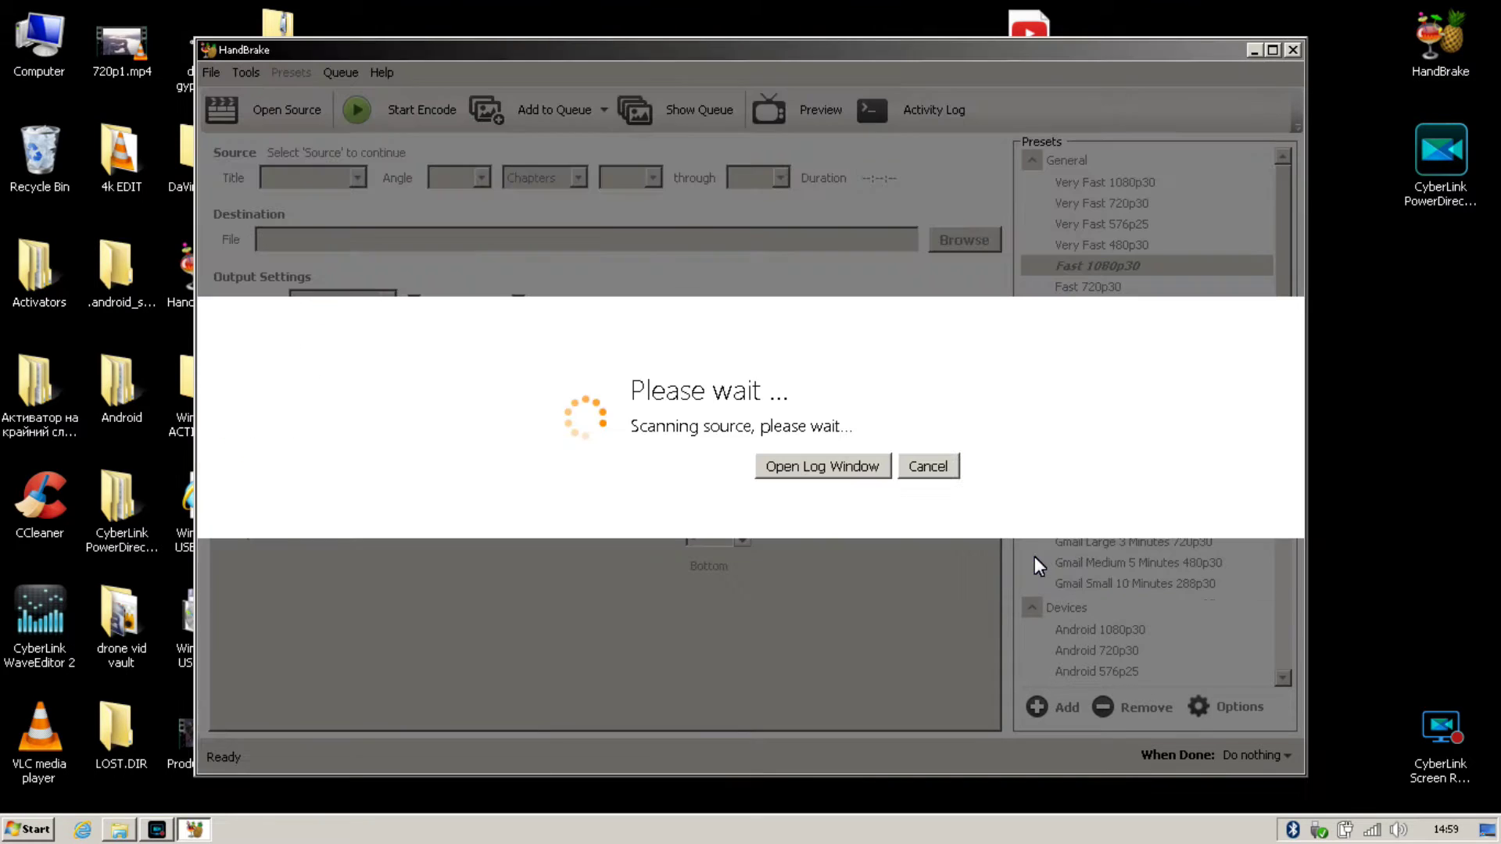
{"action": "left_click", "coordinate": [937, 470]}
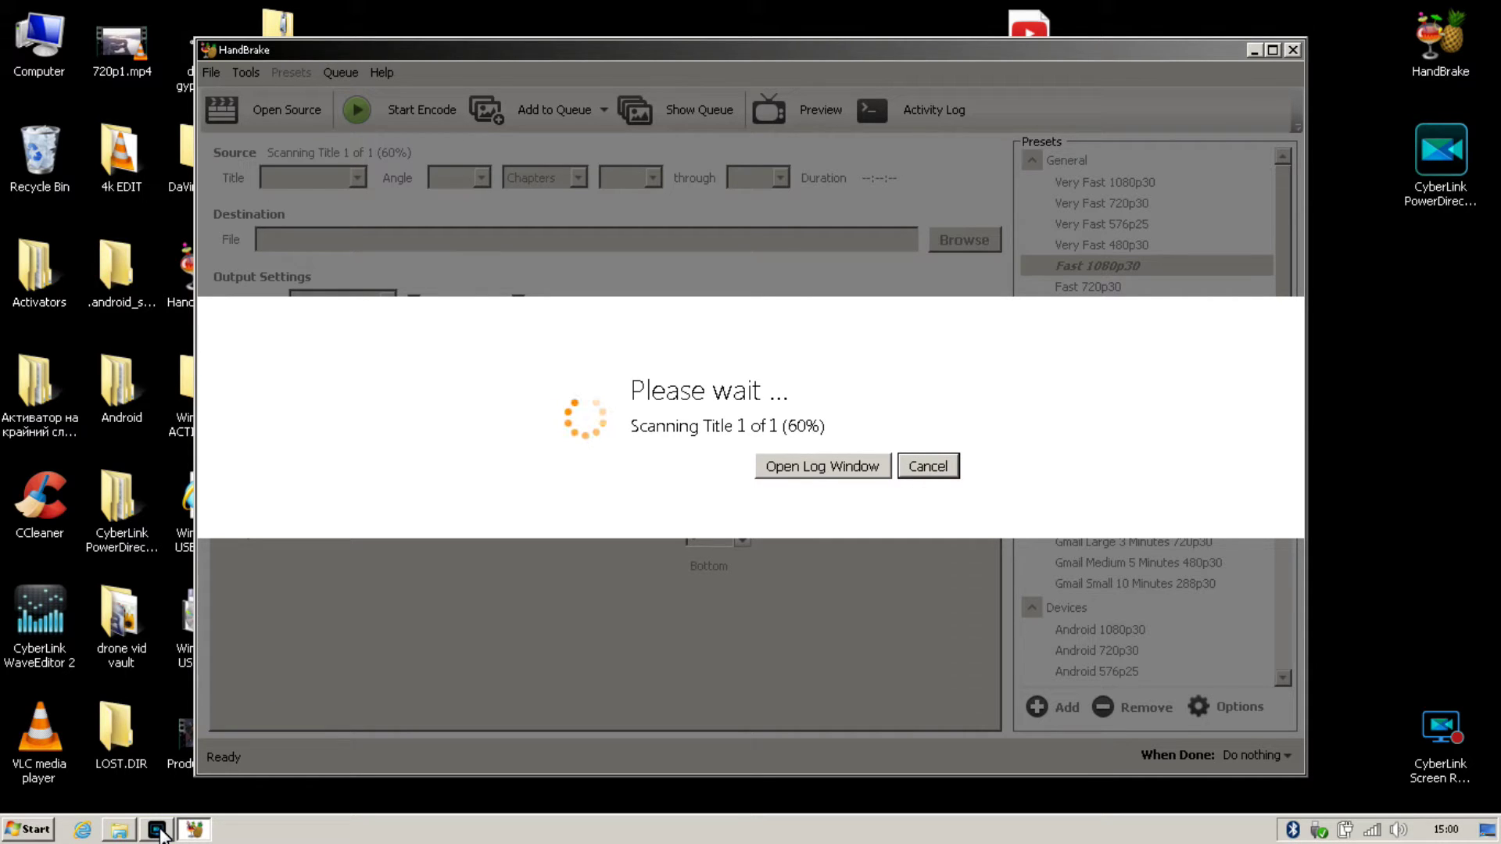
{"action": "left_click", "coordinate": [923, 465]}
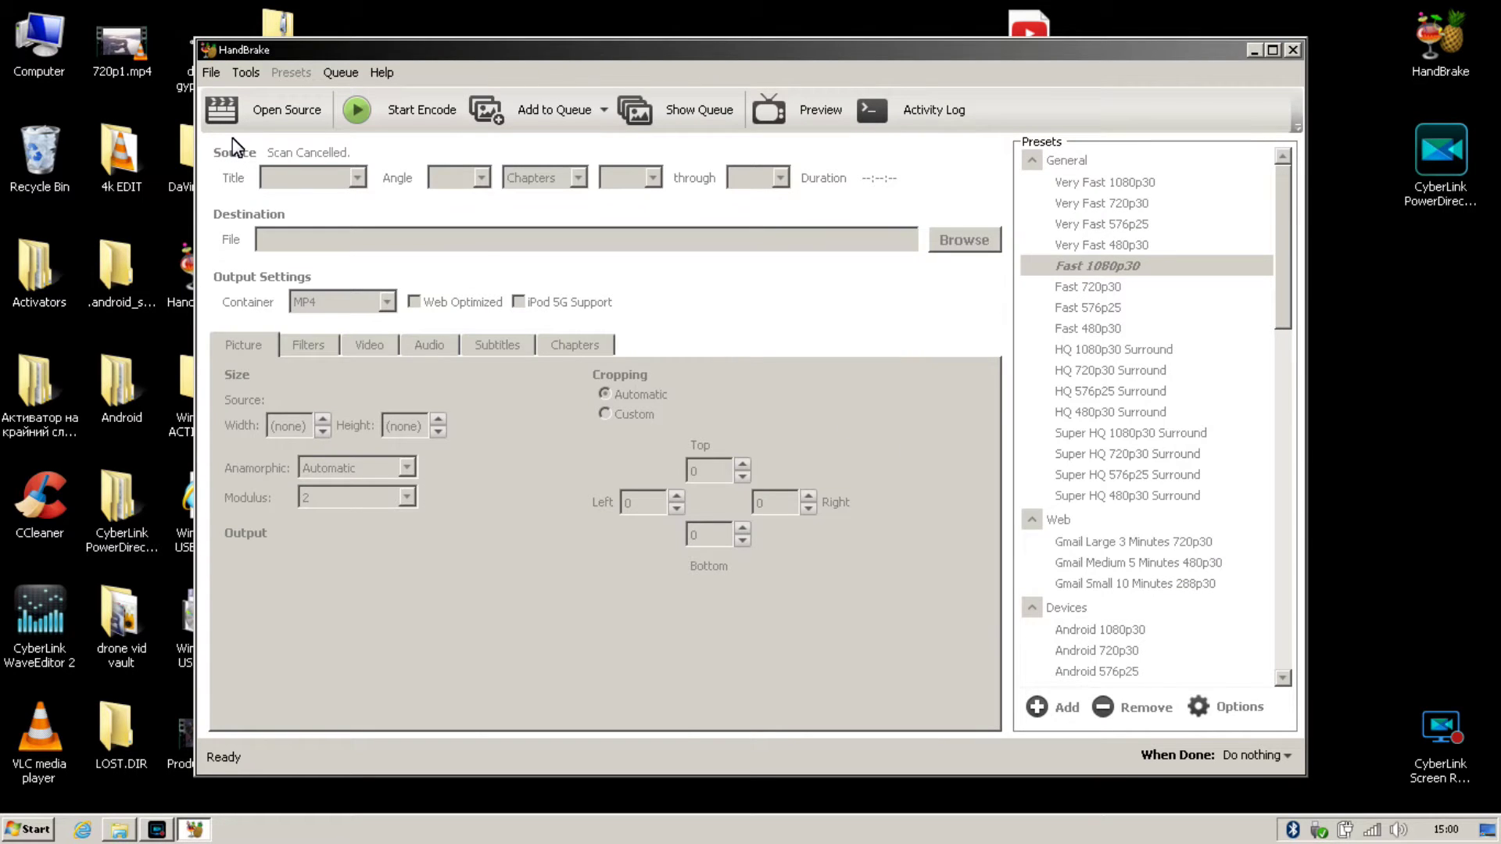
{"action": "left_click", "coordinate": [262, 110]}
Step: Load movie 4k.MOV from Project 4k as a single-file source (4096x2160, 00:01:29)
{"action": "left_click", "coordinate": [352, 289]}
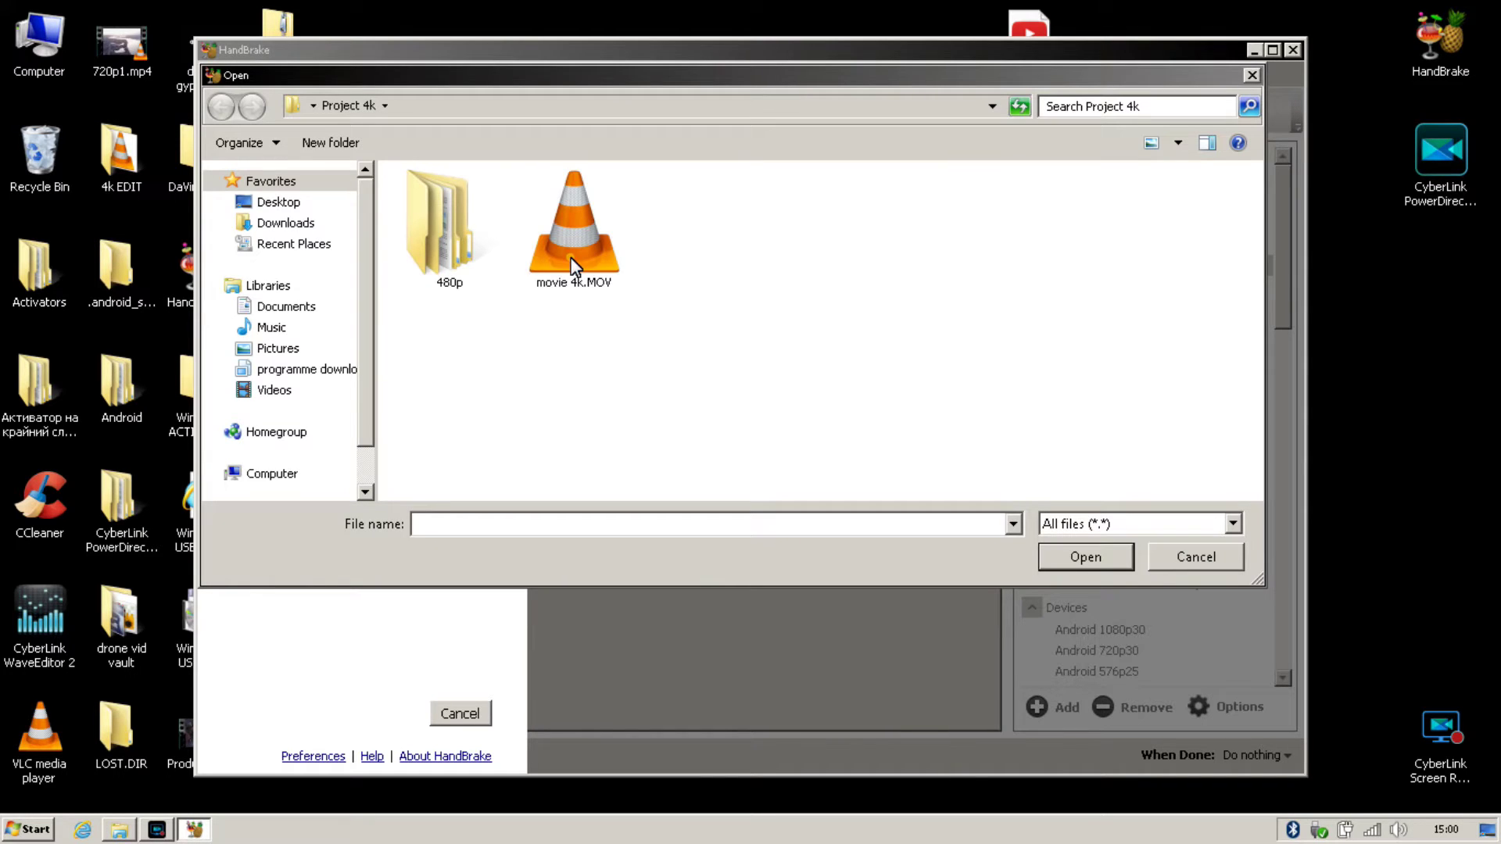
{"action": "left_click", "coordinate": [574, 266]}
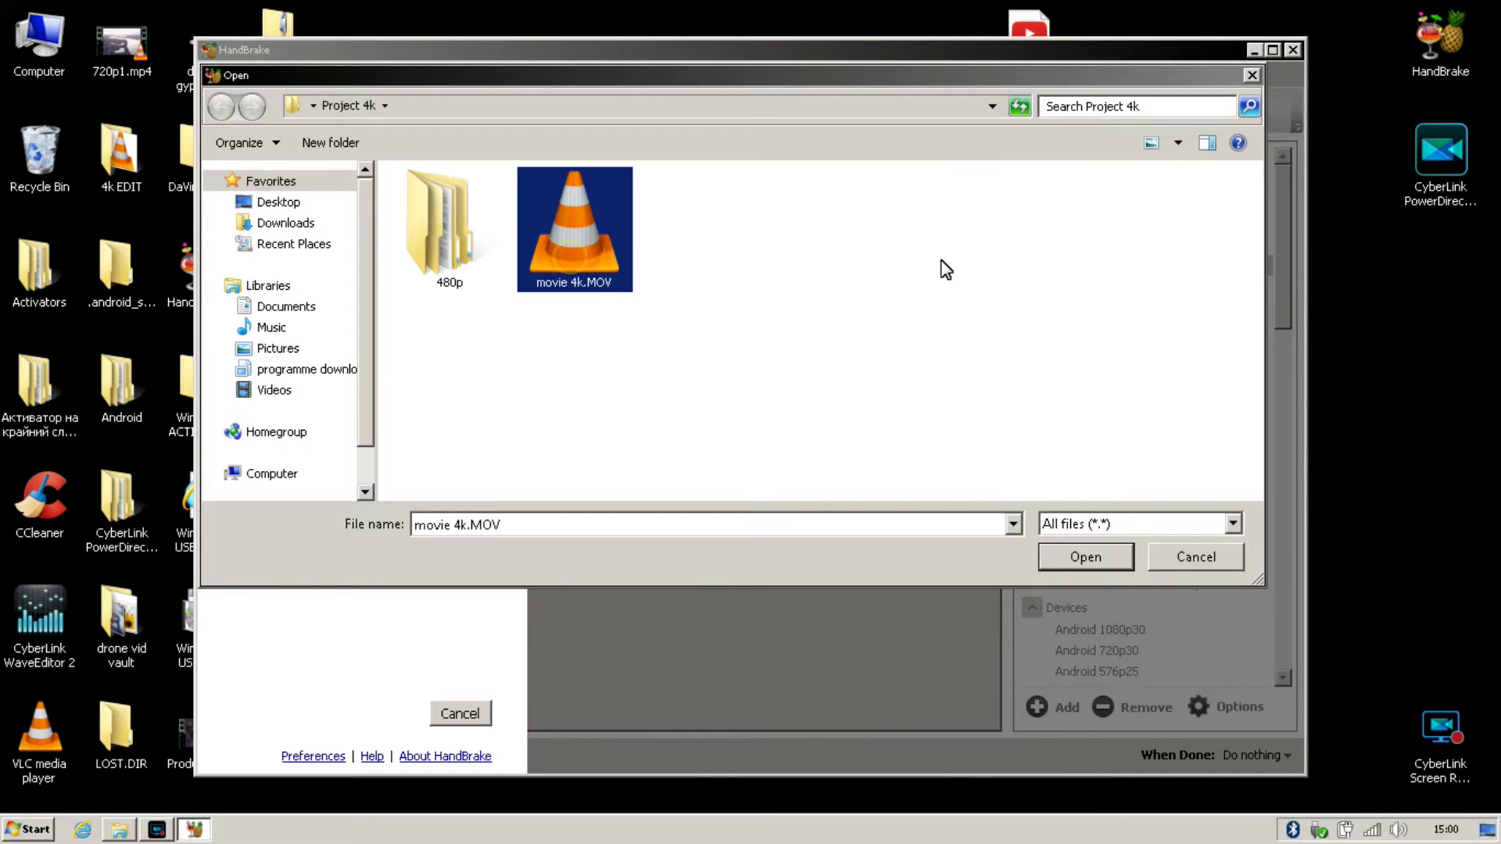
{"action": "left_click", "coordinate": [1086, 558]}
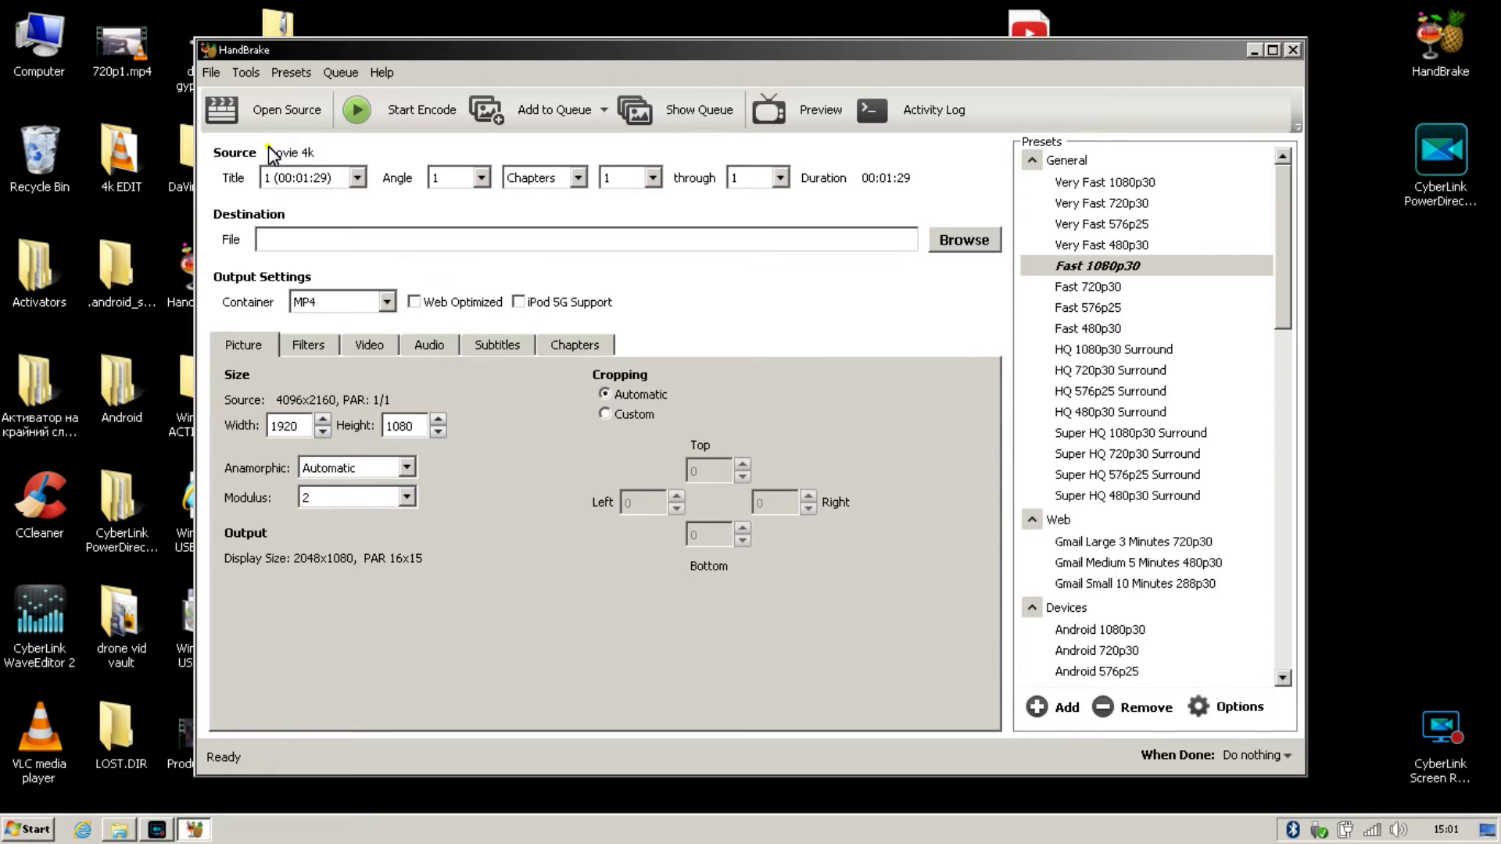
{"action": "left_click", "coordinate": [358, 179]}
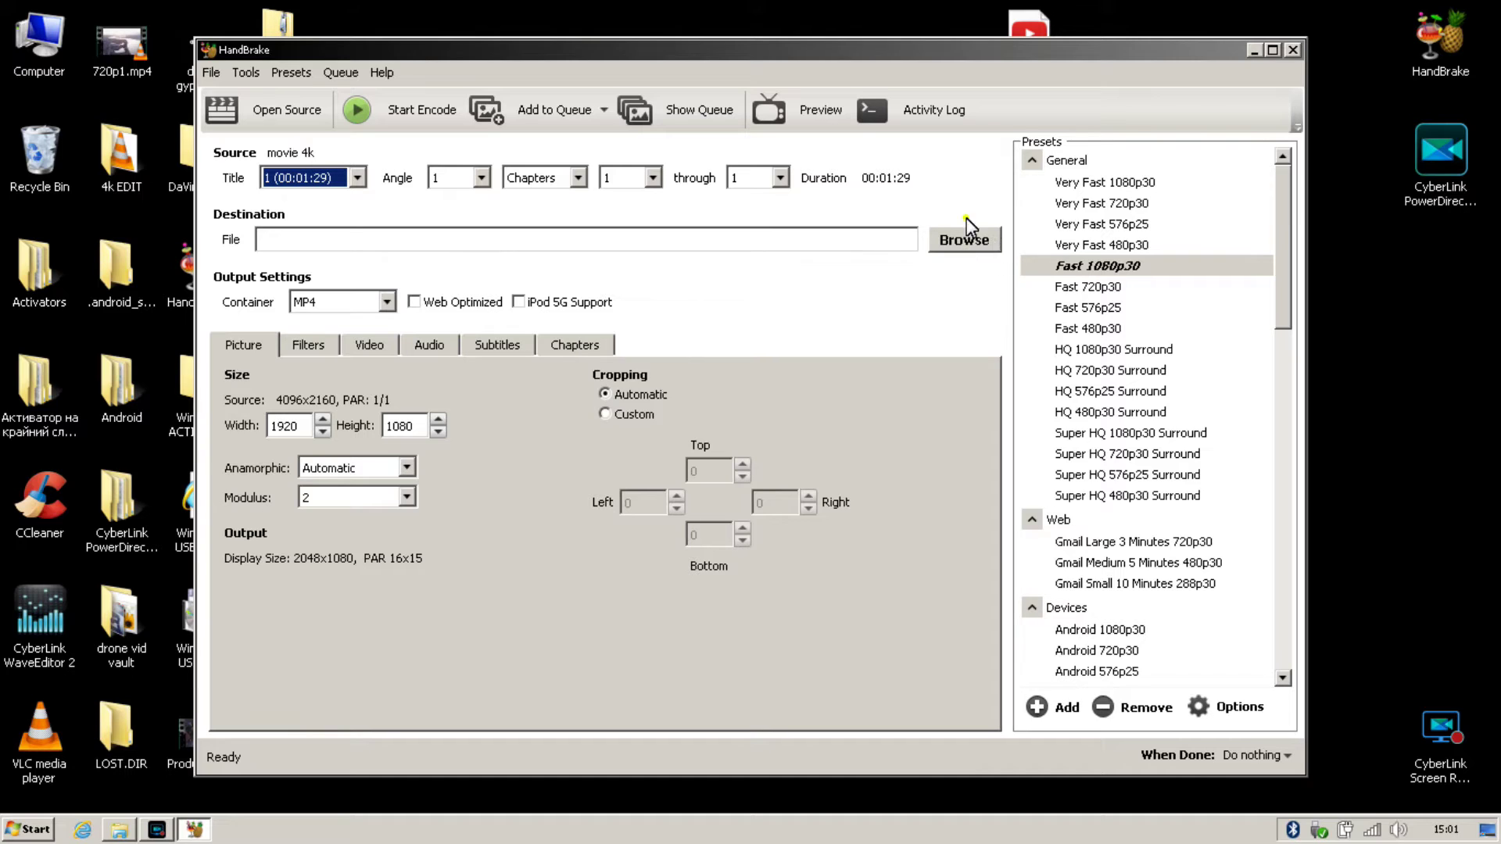
Step: Set the output file to 'vid 1 480p' in Desktop\Project 4k\480p
{"action": "left_click", "coordinate": [968, 242]}
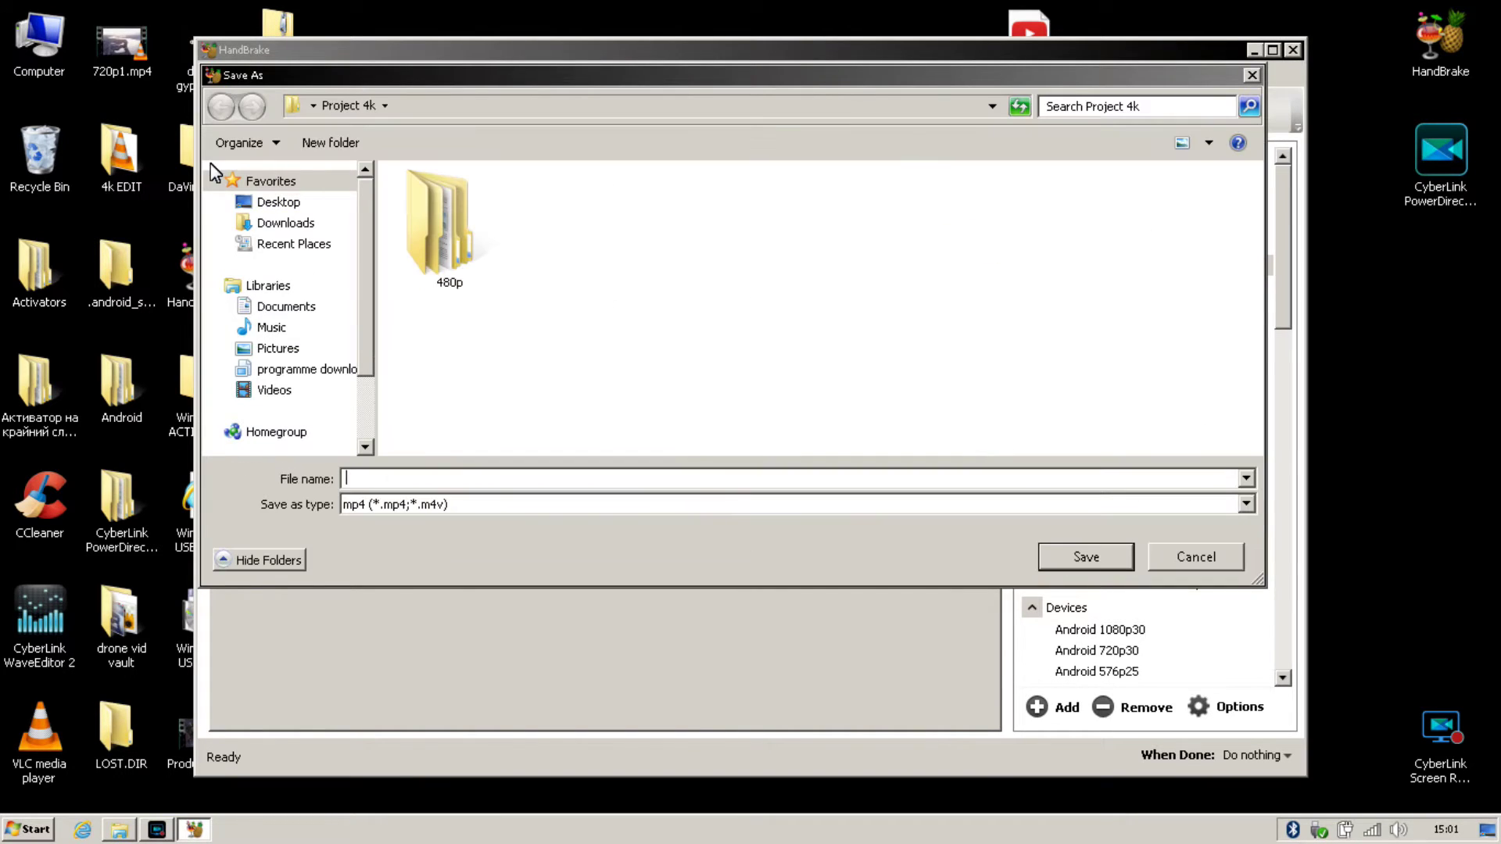
{"action": "left_click", "coordinate": [275, 203]}
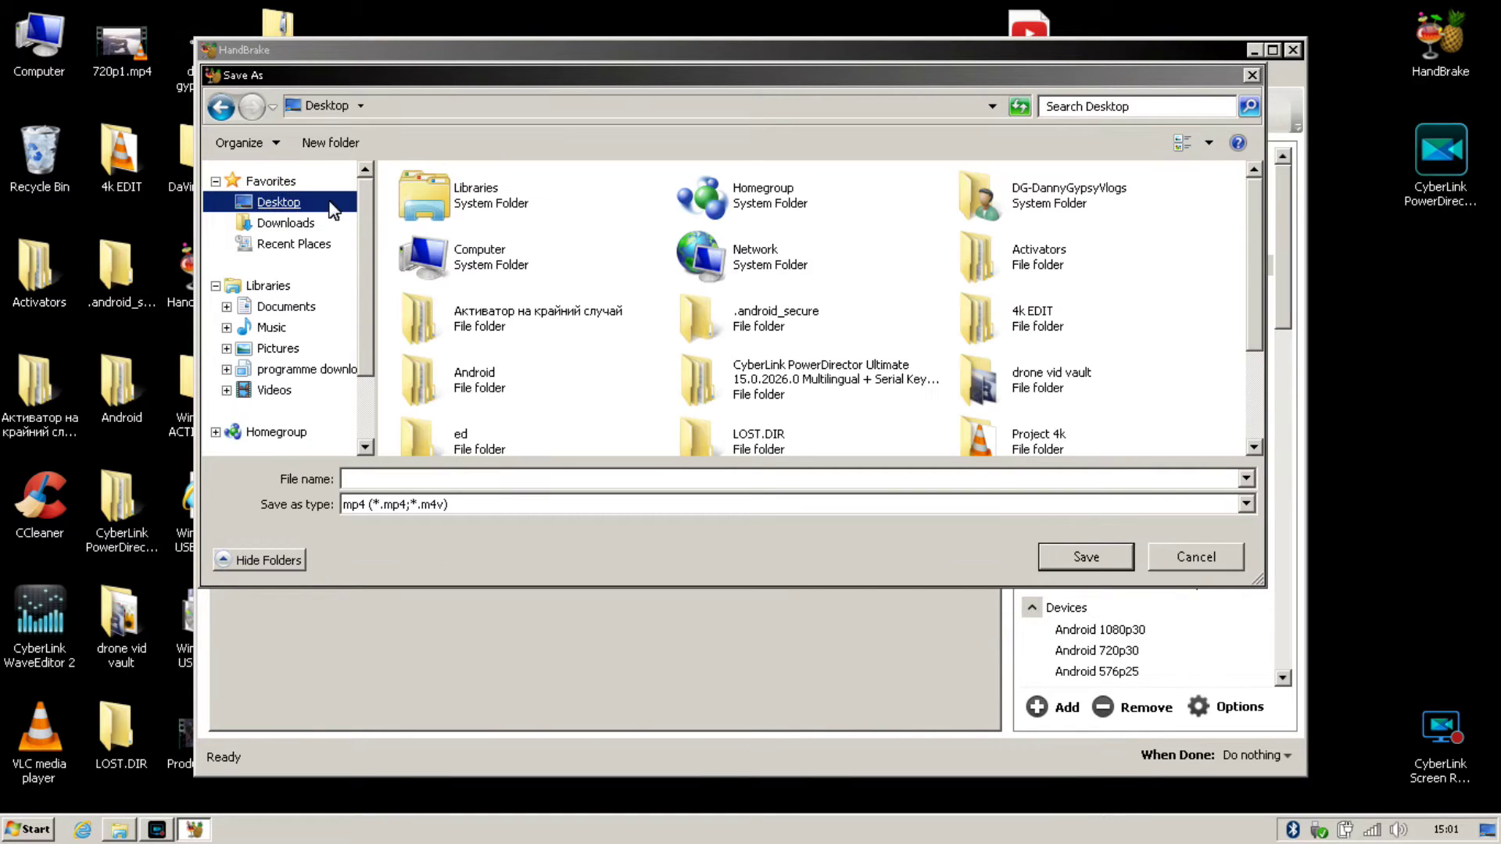
{"action": "left_click", "coordinate": [1026, 451]}
{"action": "double_click", "coordinate": [1038, 434]}
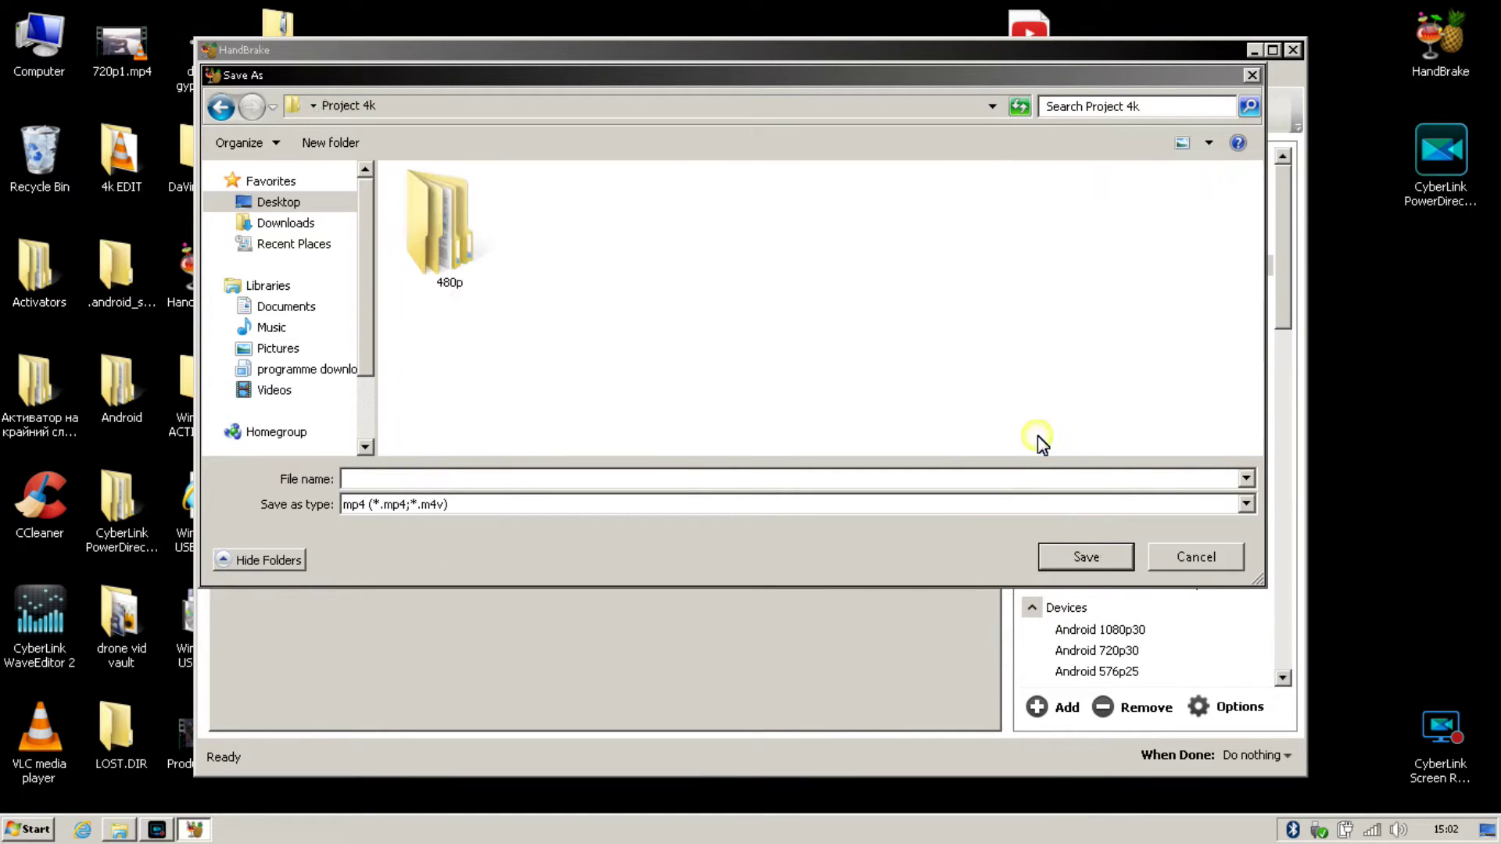
{"action": "left_click", "coordinate": [443, 250]}
{"action": "double_click", "coordinate": [442, 250]}
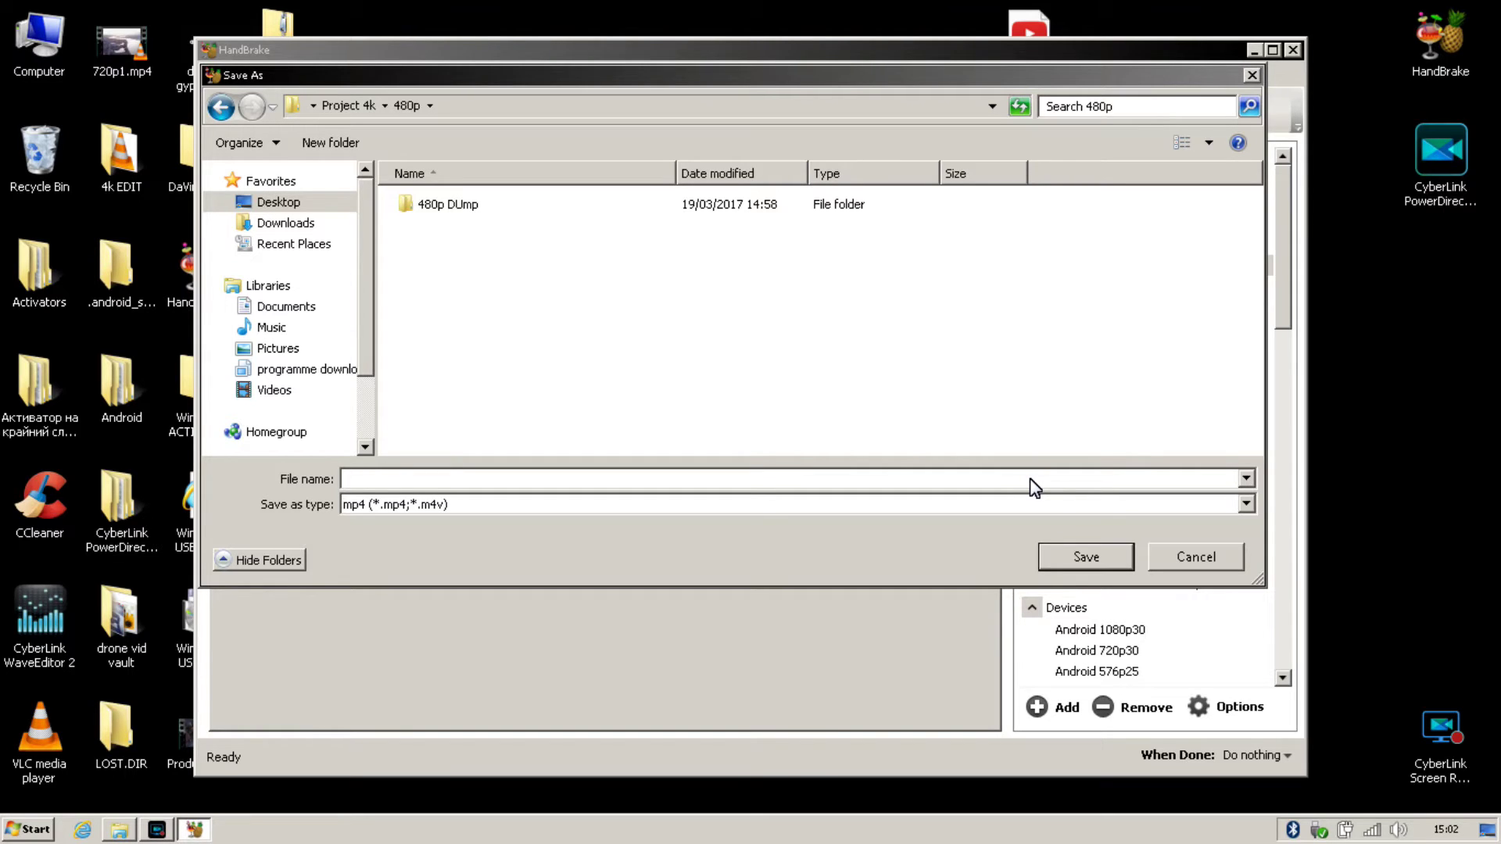
{"action": "type", "text": "vid 1 480p"}
{"action": "left_click", "coordinate": [1081, 559]}
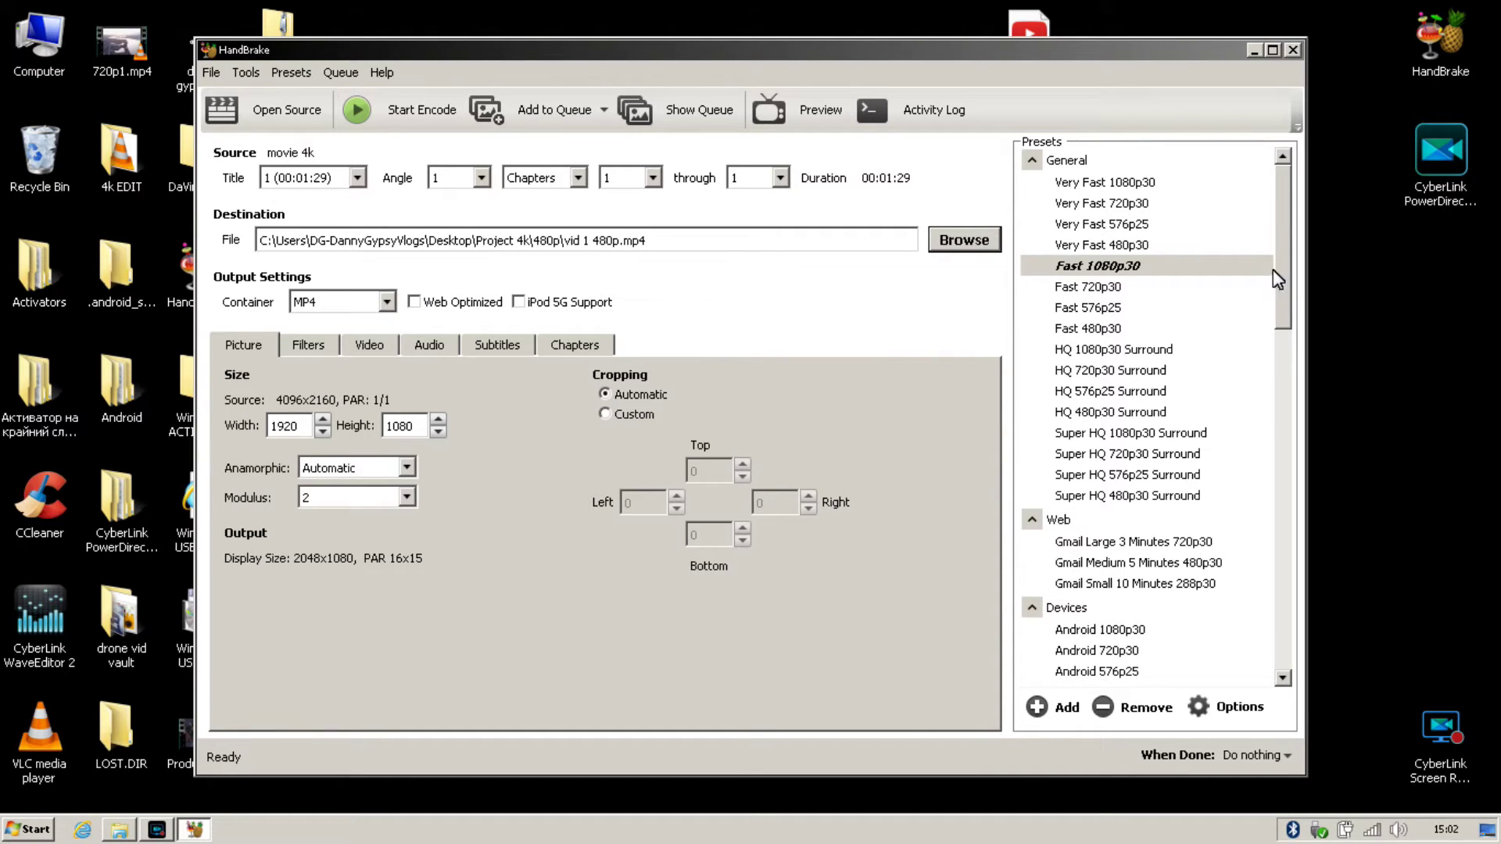
Step: Apply the Android 480p30 preset and lower the output height to 478, giving 720x478
{"action": "left_click_drag", "start_coordinate": [1288, 251], "coordinate": [1289, 362]}
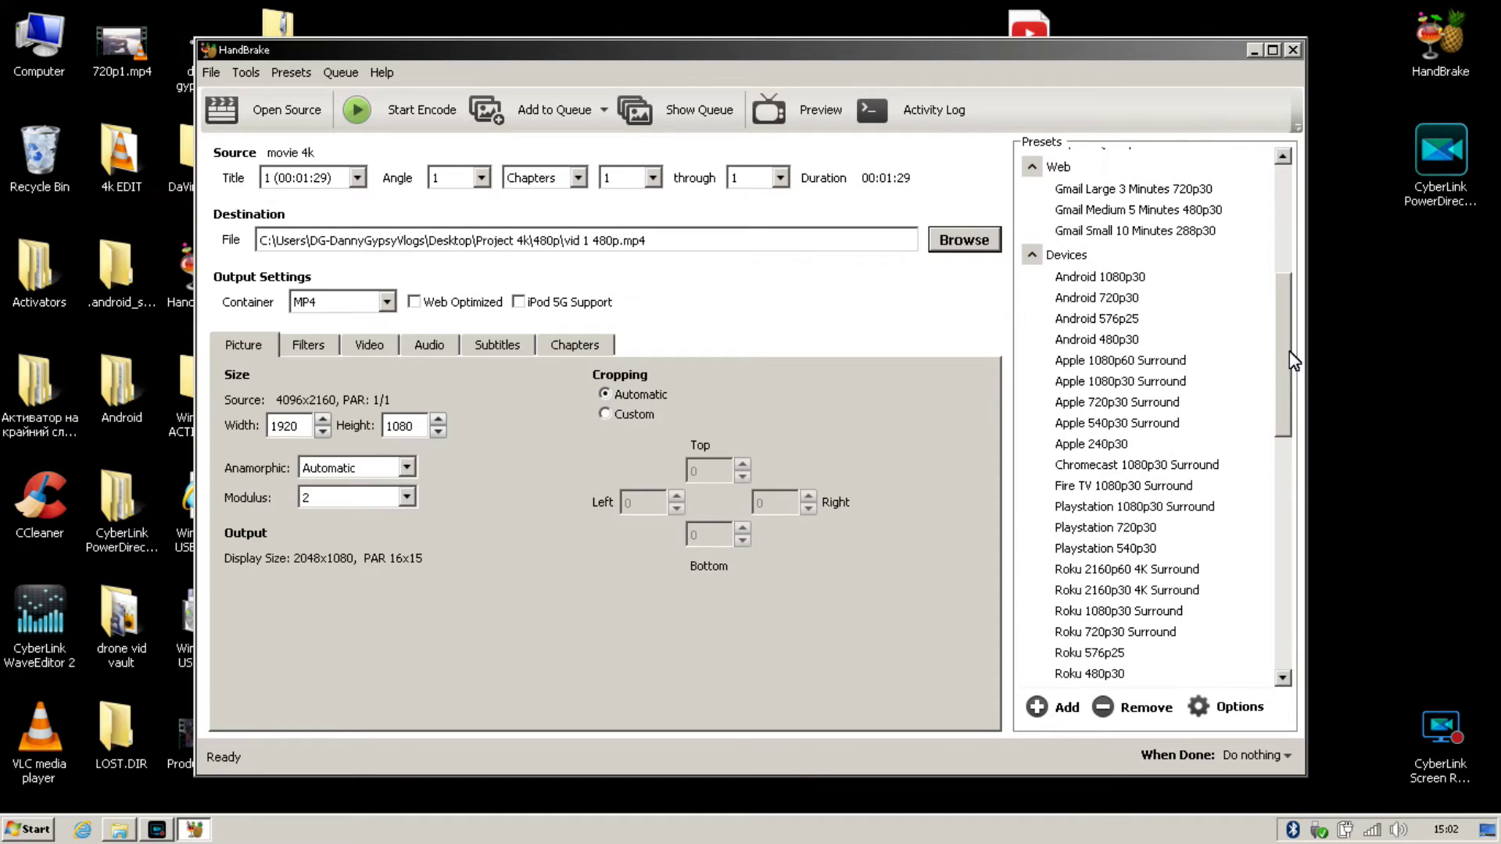
{"action": "left_click", "coordinate": [1115, 341]}
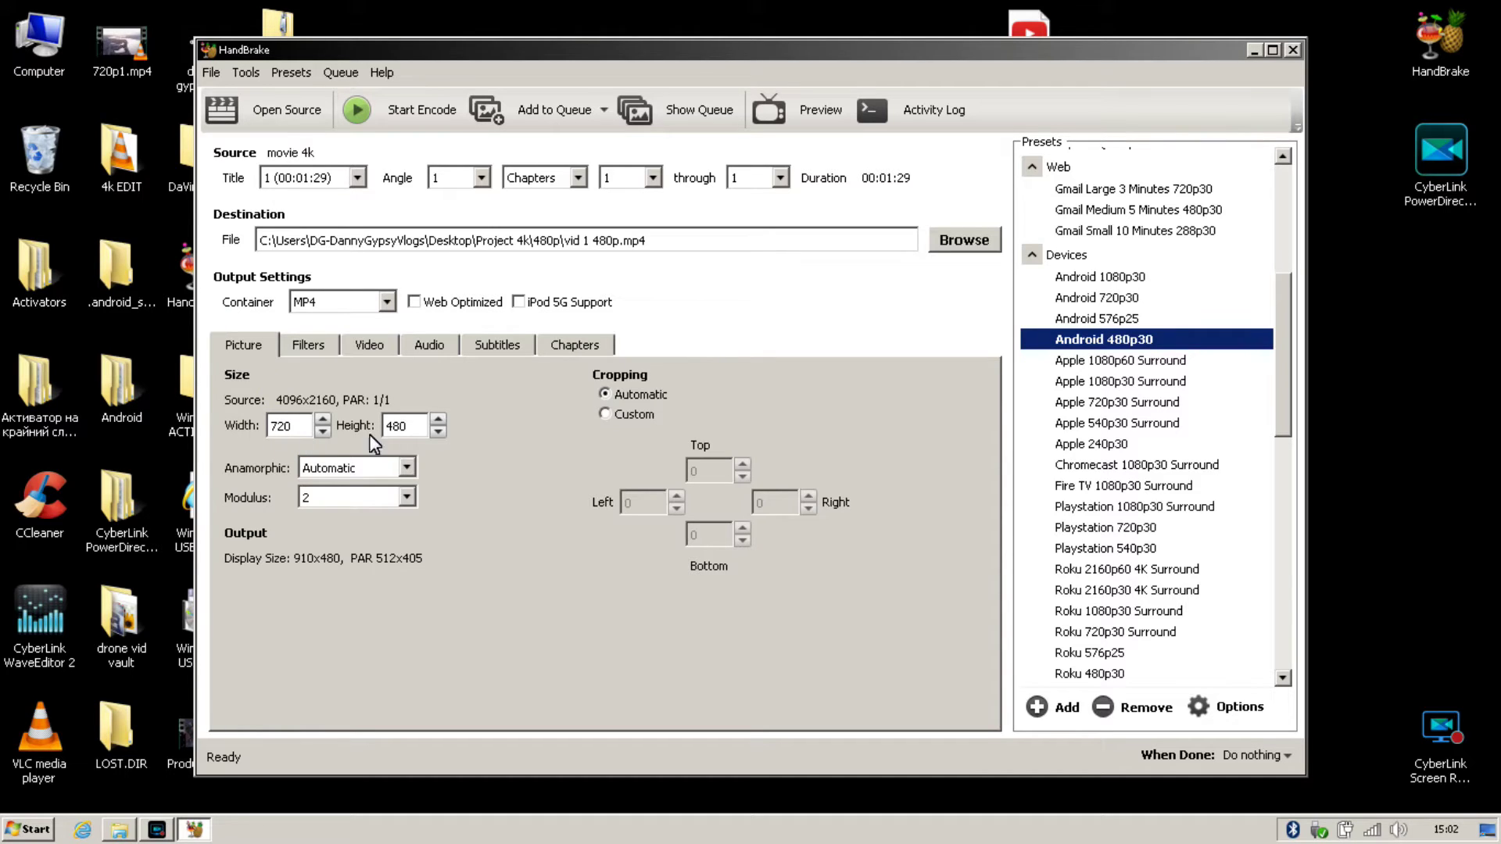
{"action": "left_click", "coordinate": [439, 432]}
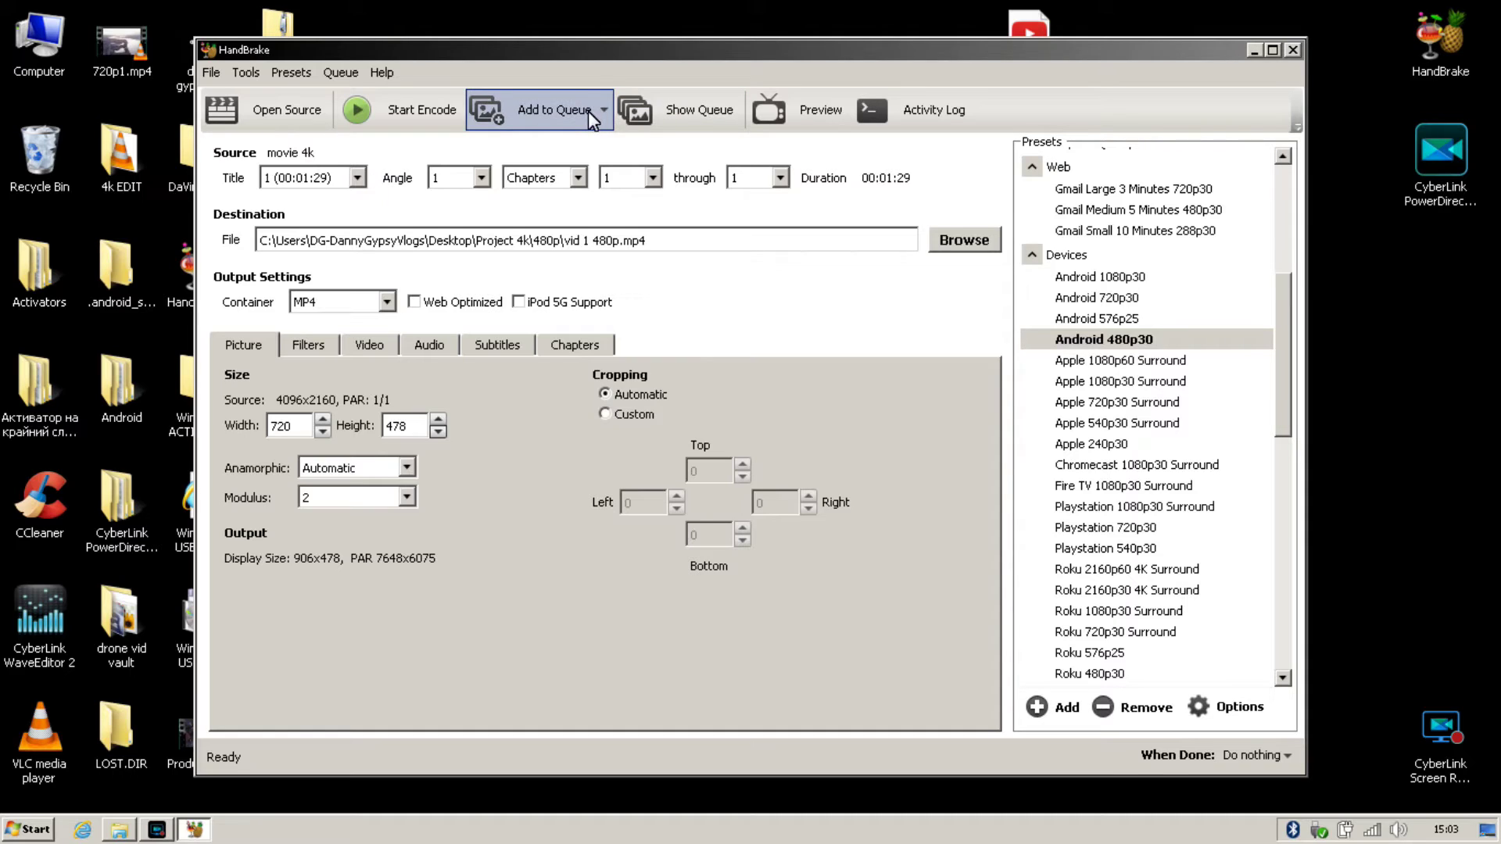
Step: Add the 480p movie 4k.MOV job to the queue and start encoding it
{"action": "left_click", "coordinate": [562, 110]}
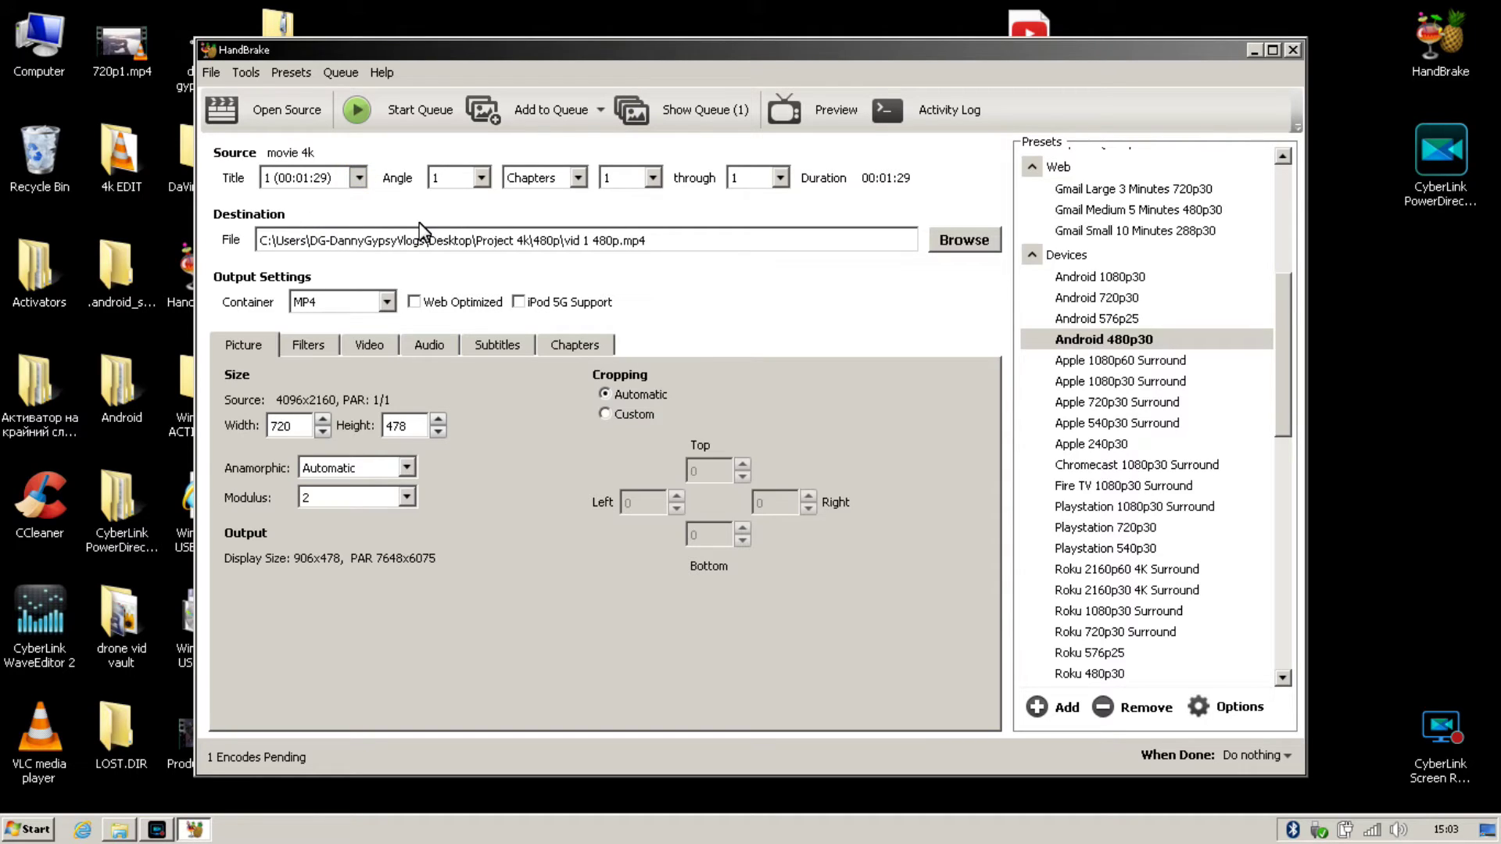
{"action": "left_click", "coordinate": [461, 213]}
{"action": "left_click", "coordinate": [677, 121]}
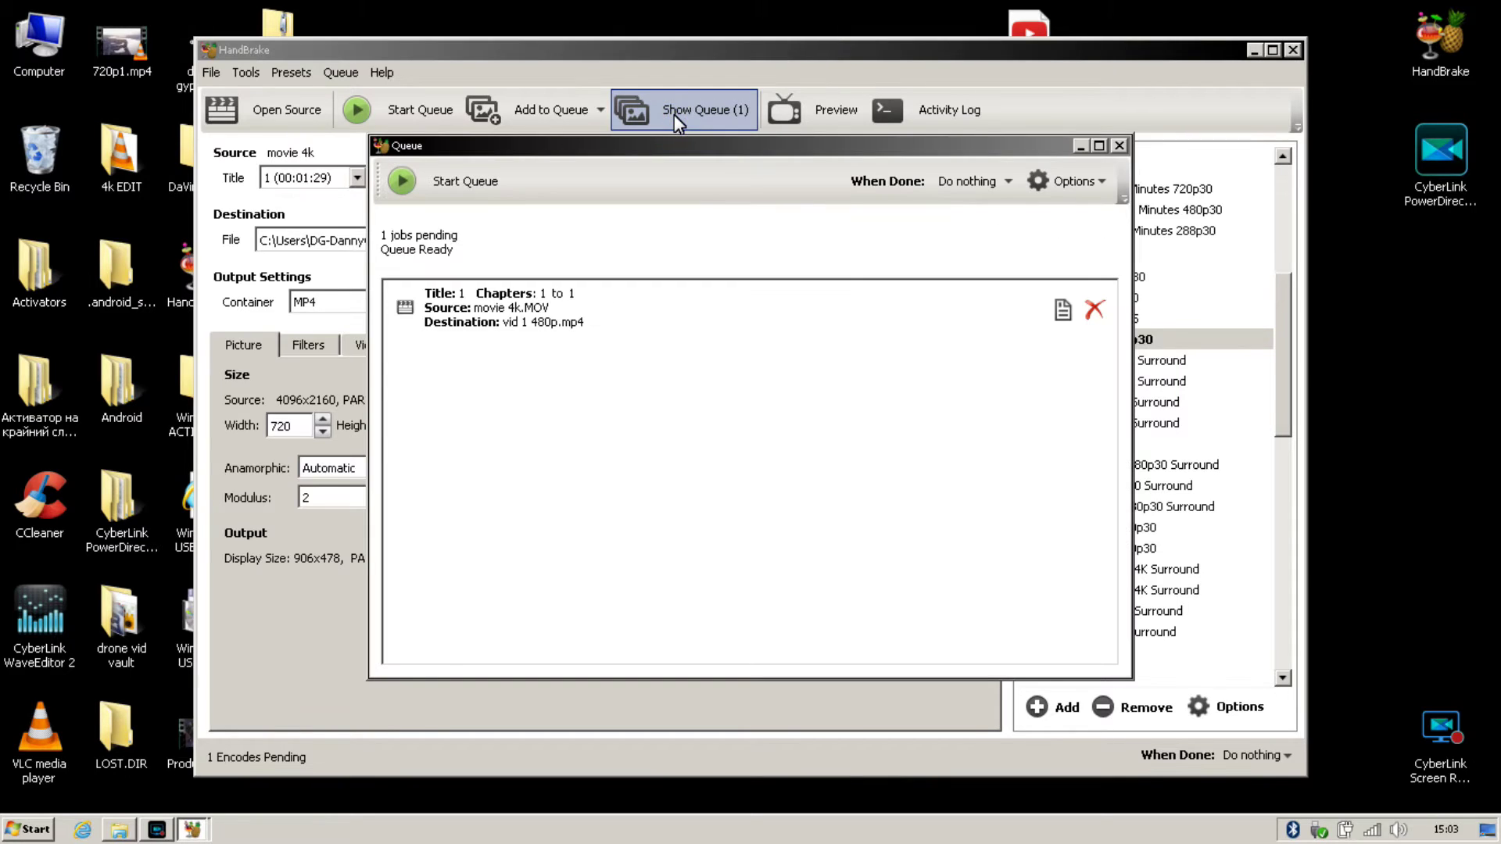
{"action": "left_click", "coordinate": [439, 179]}
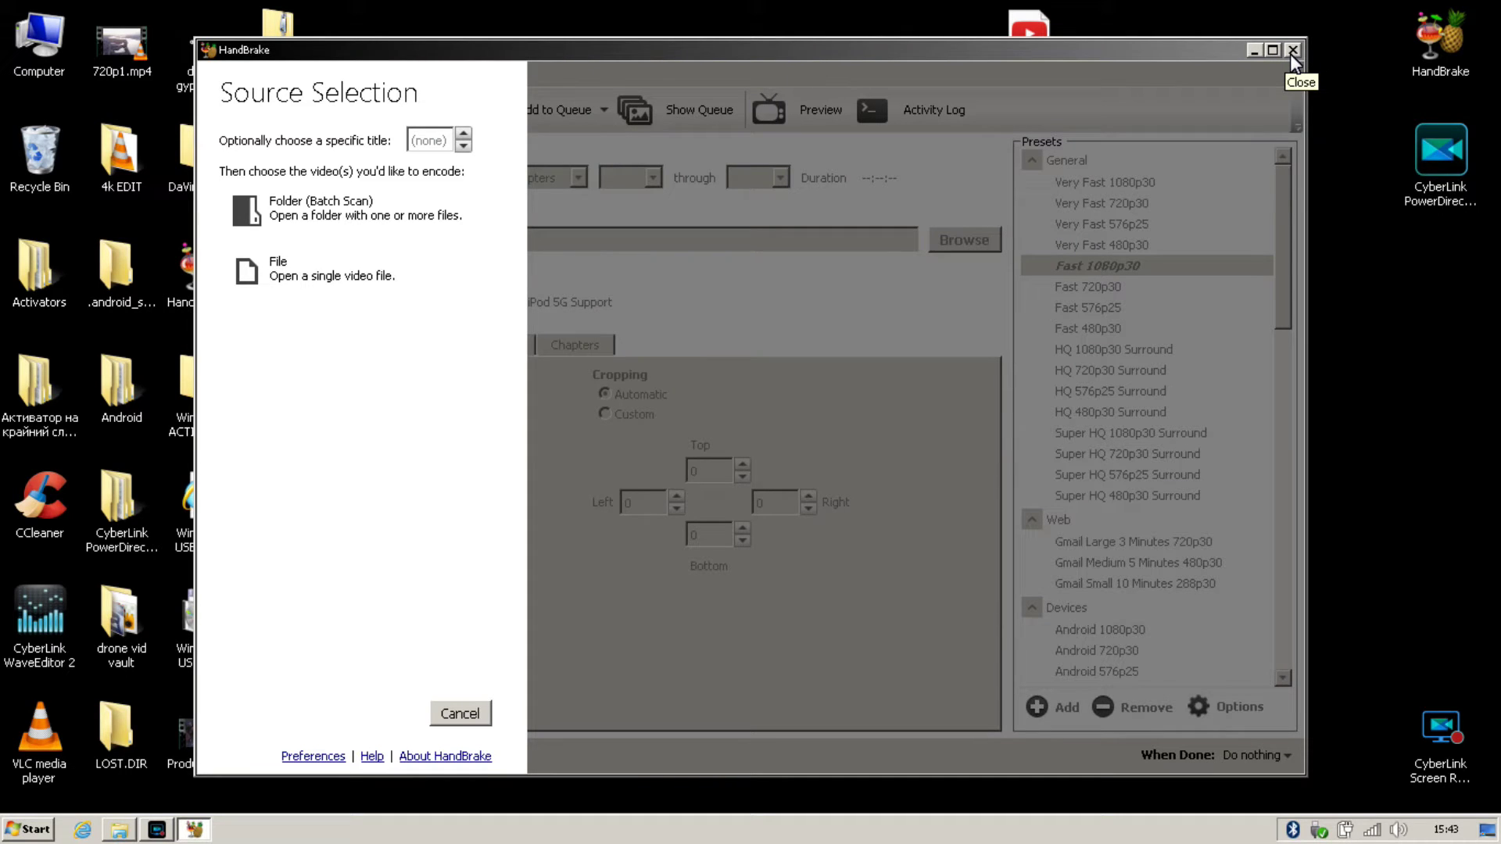
Step: Close HandBrake and launch CyberLink PowerDirector from the desktop
{"action": "left_click", "coordinate": [1292, 52]}
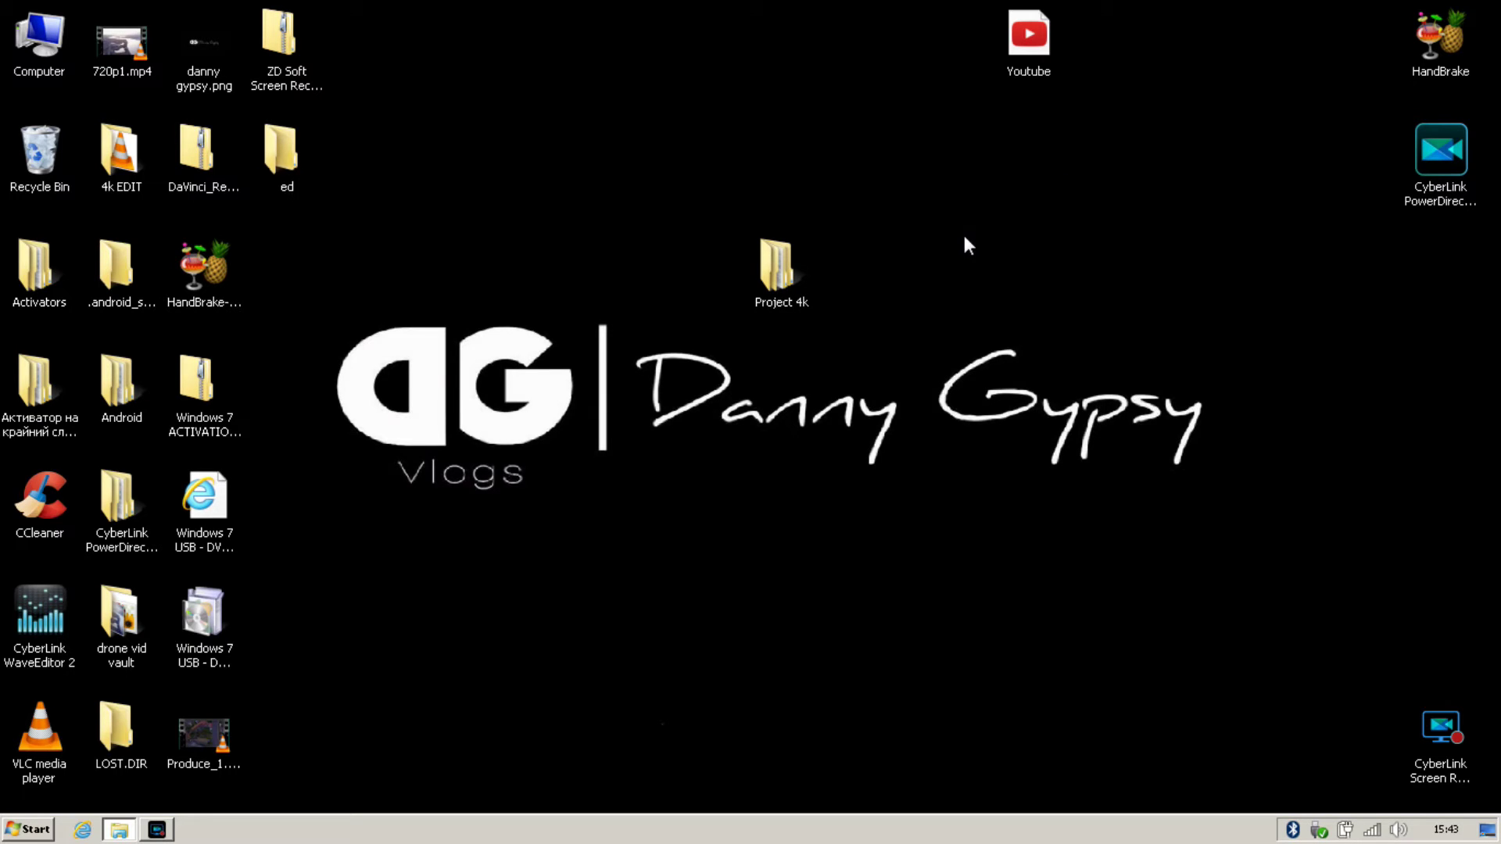
{"action": "double_click", "coordinate": [1436, 166]}
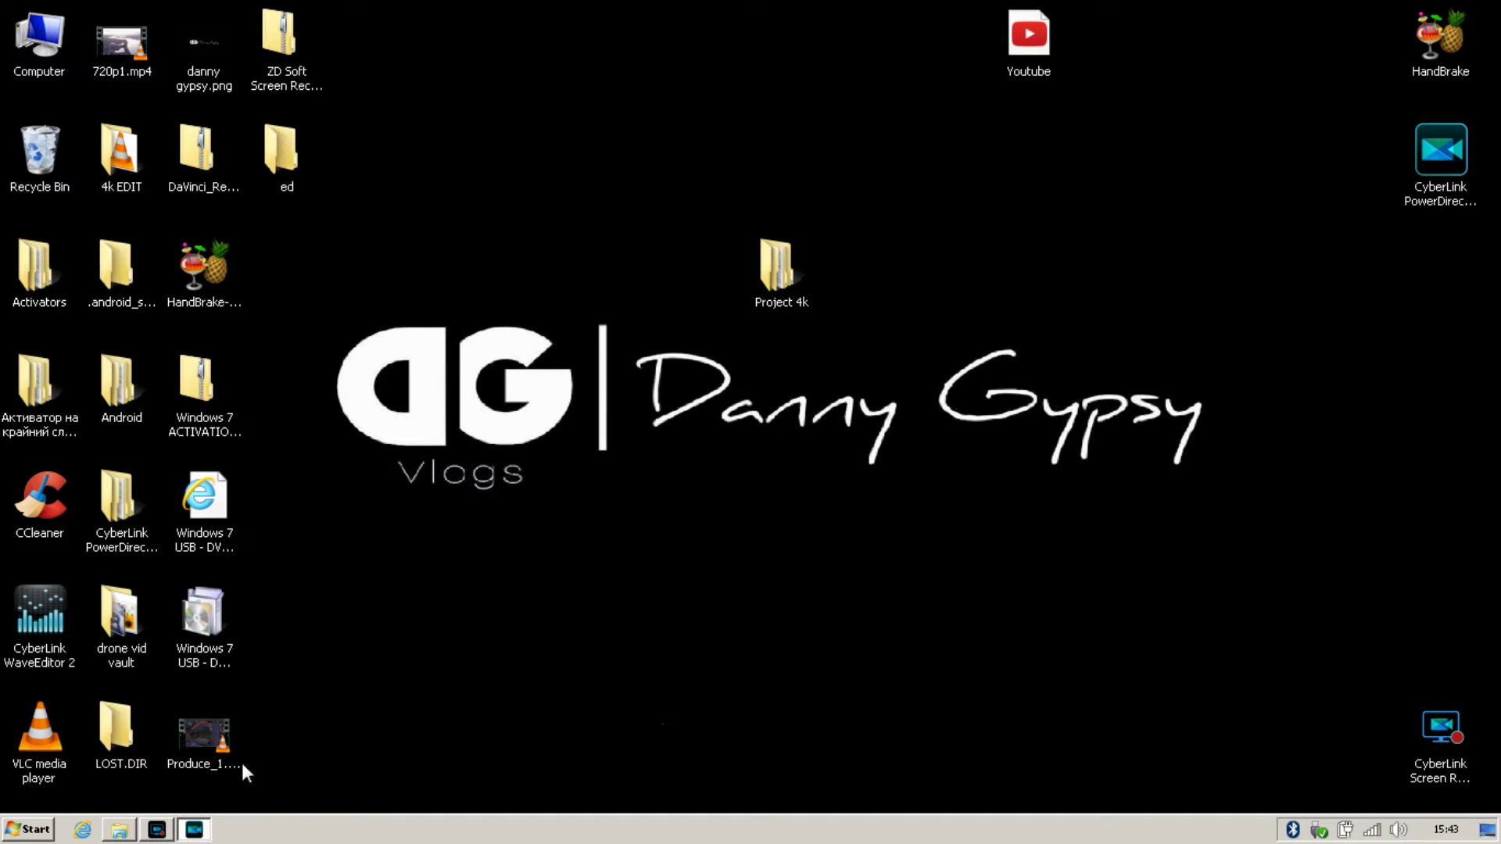
Step: Import Vid 1 480p.mp4 from Desktop > Project 4k > 480p into PowerDirector's media library
{"action": "left_click", "coordinate": [157, 827]}
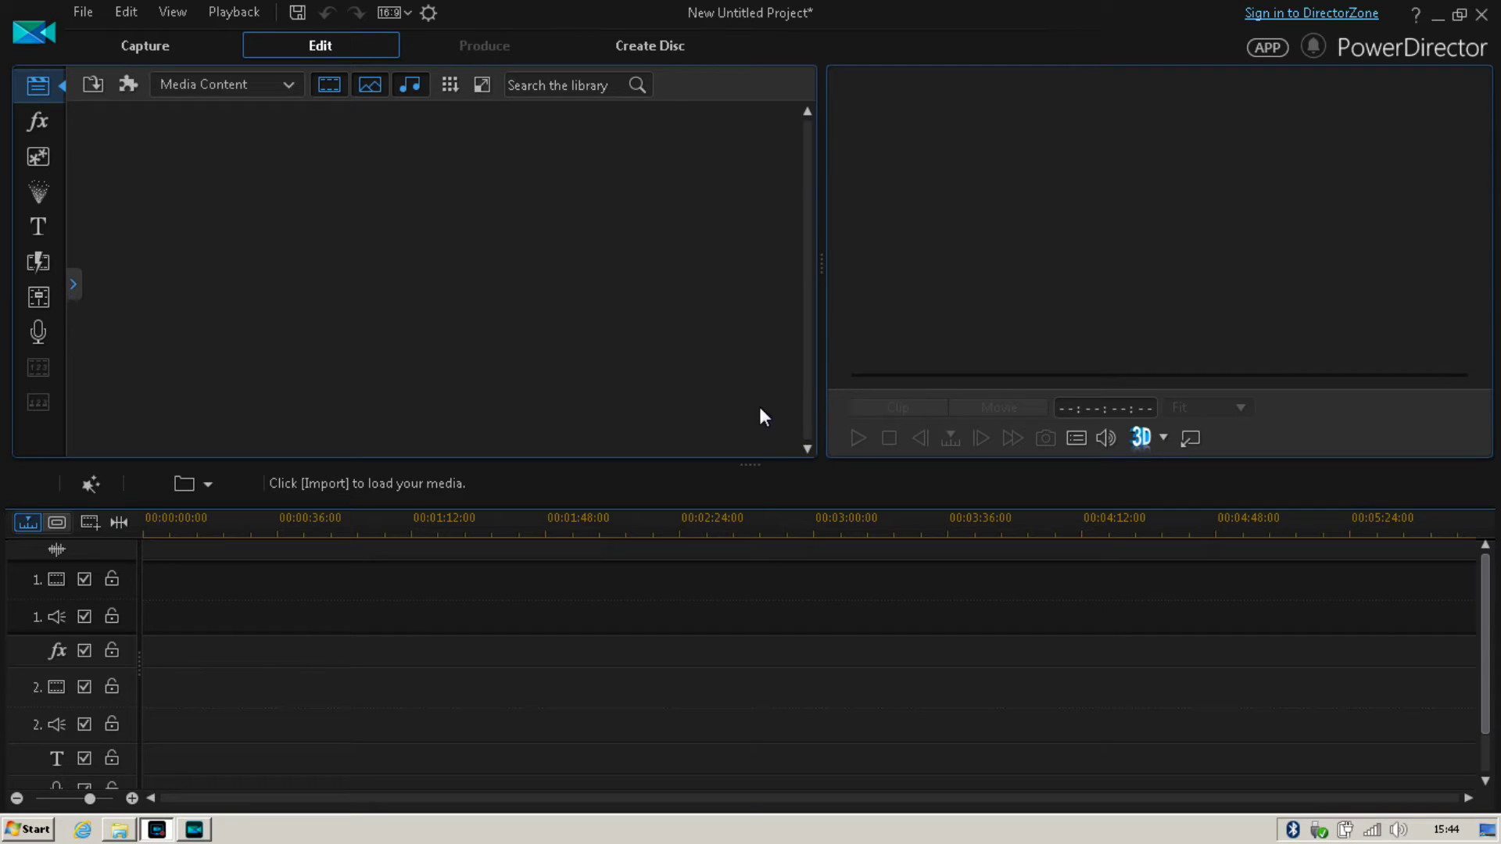
{"action": "left_click", "coordinate": [100, 85]}
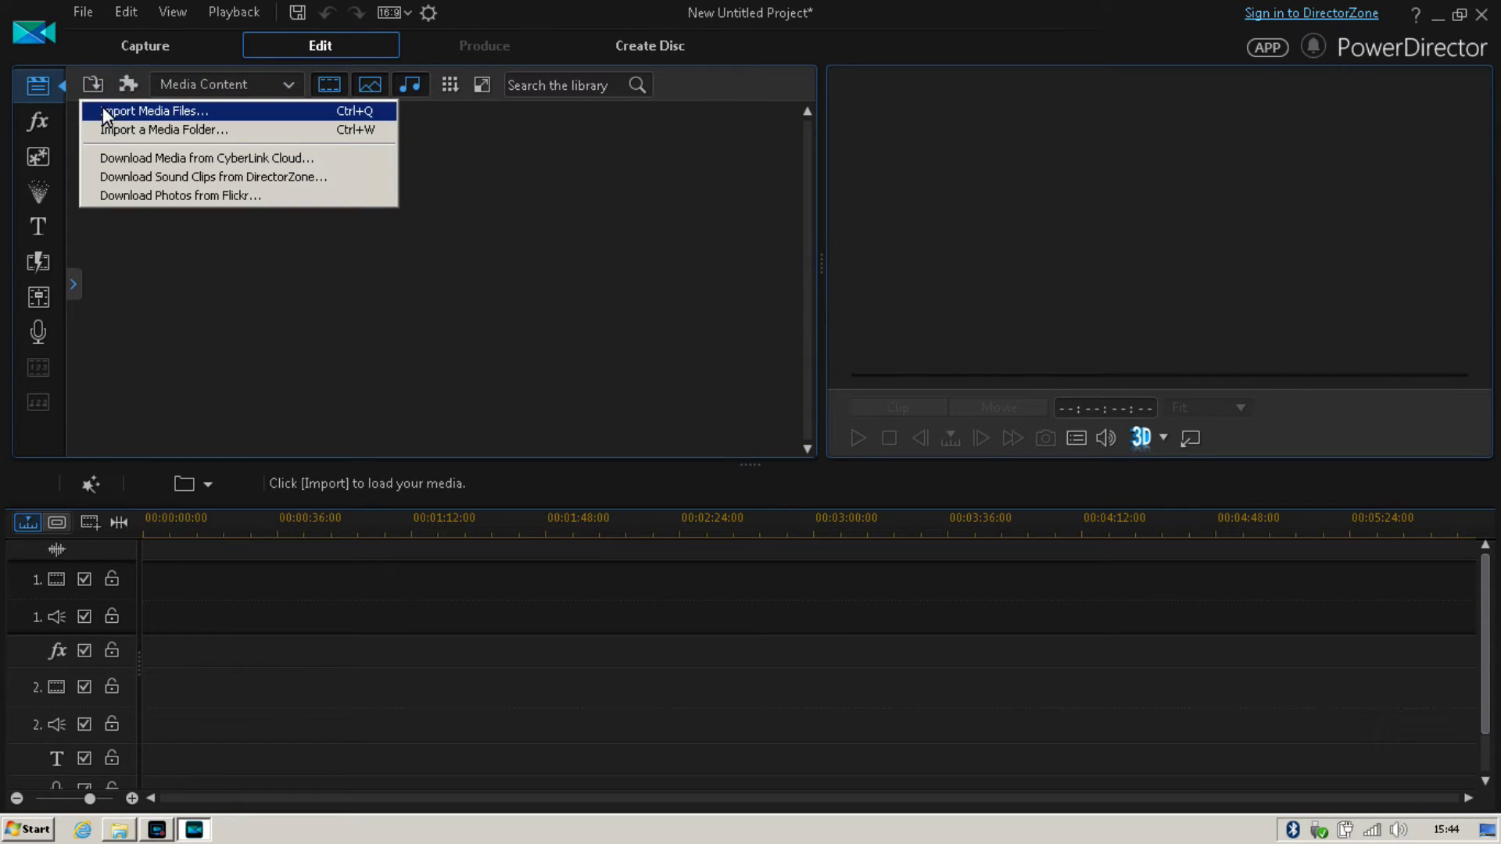
{"action": "left_click", "coordinate": [104, 111]}
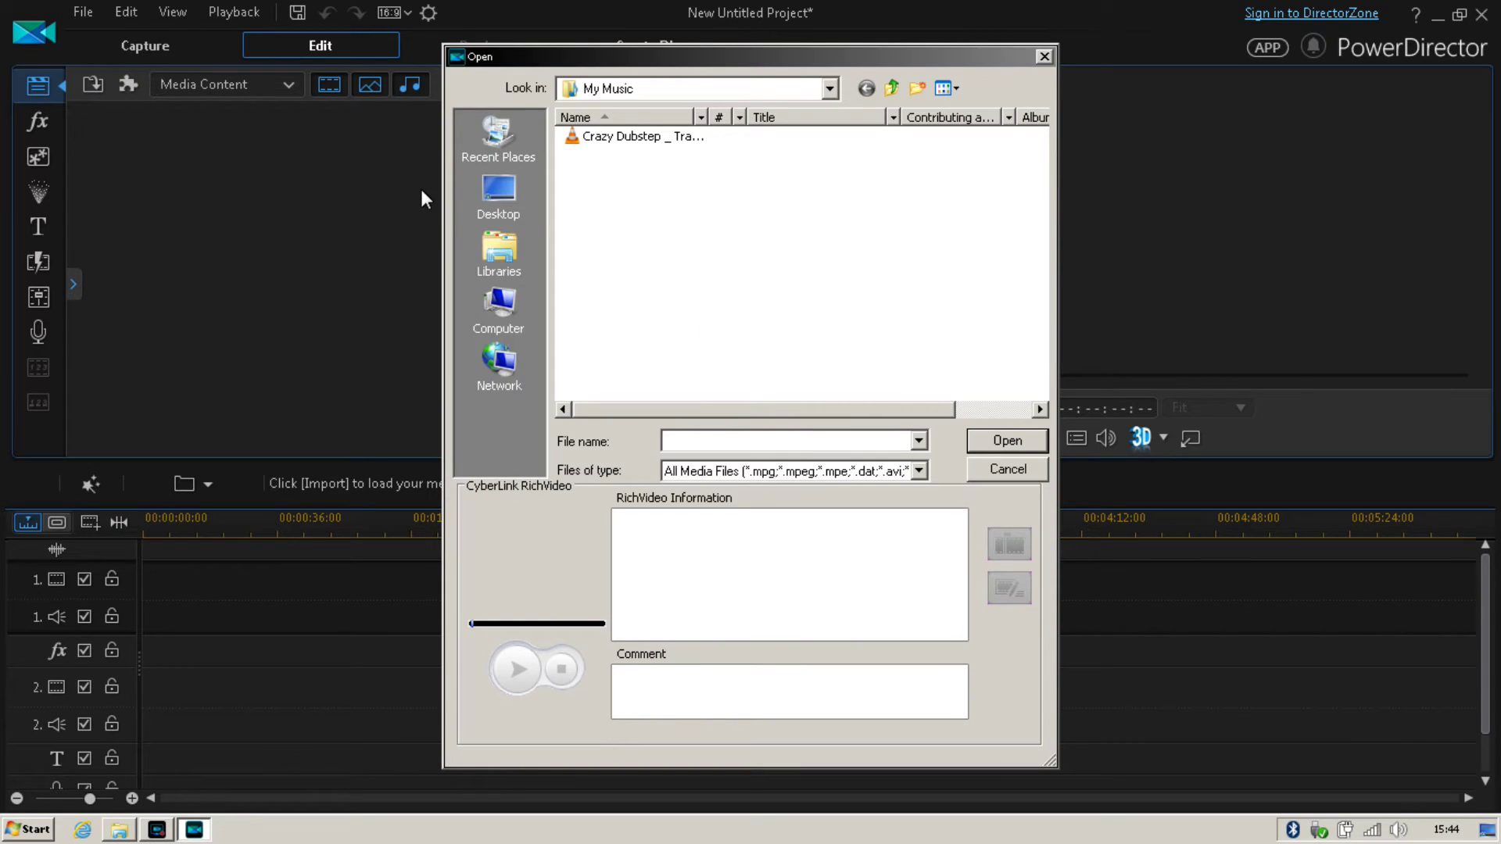
{"action": "left_click", "coordinate": [485, 193]}
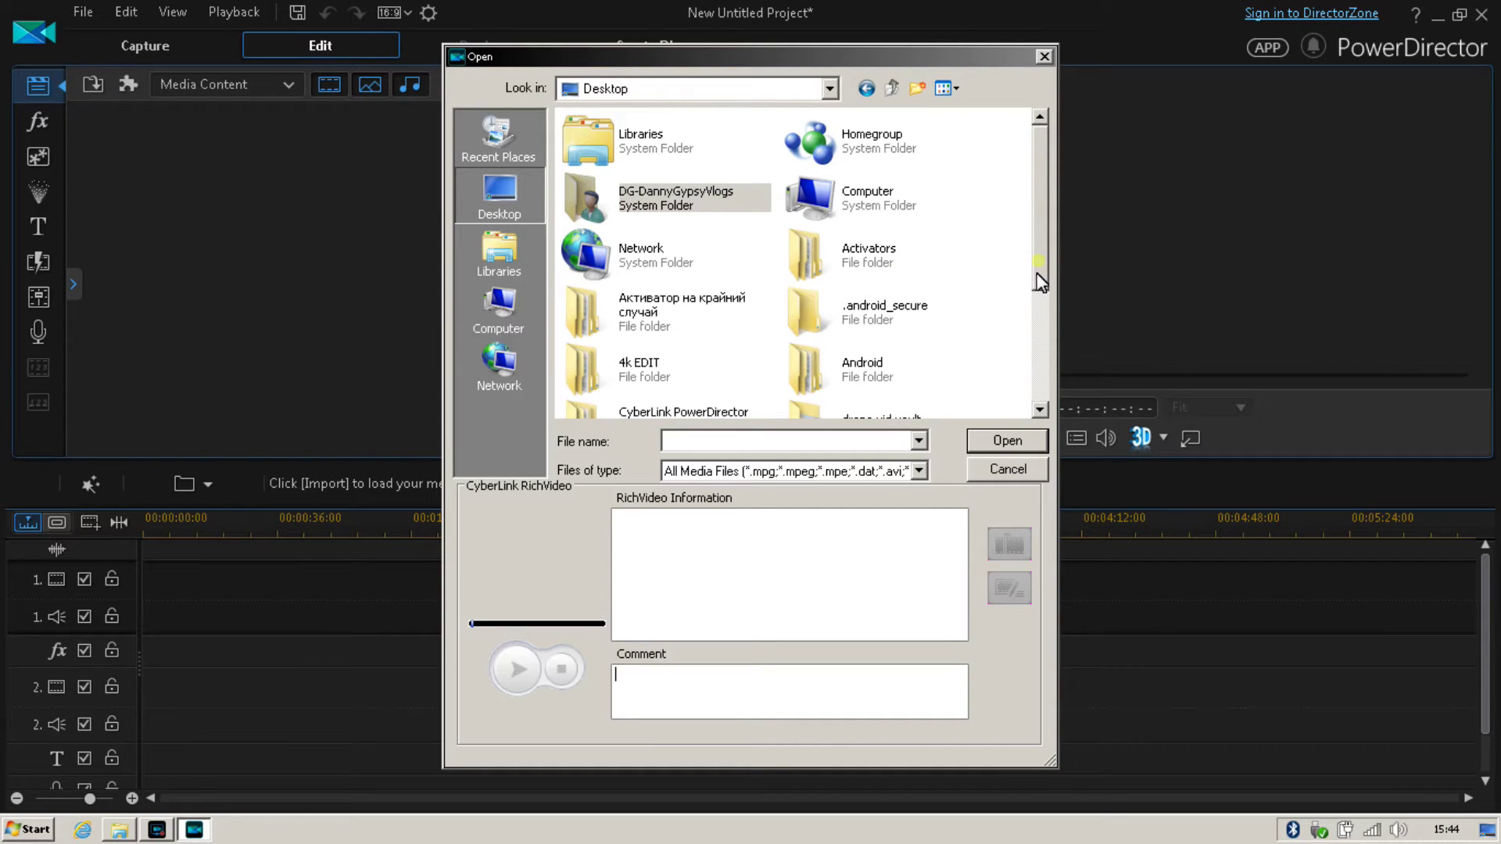
{"action": "left_click_drag", "start_coordinate": [1038, 278], "coordinate": [1021, 368]}
{"action": "double_click", "coordinate": [613, 362]}
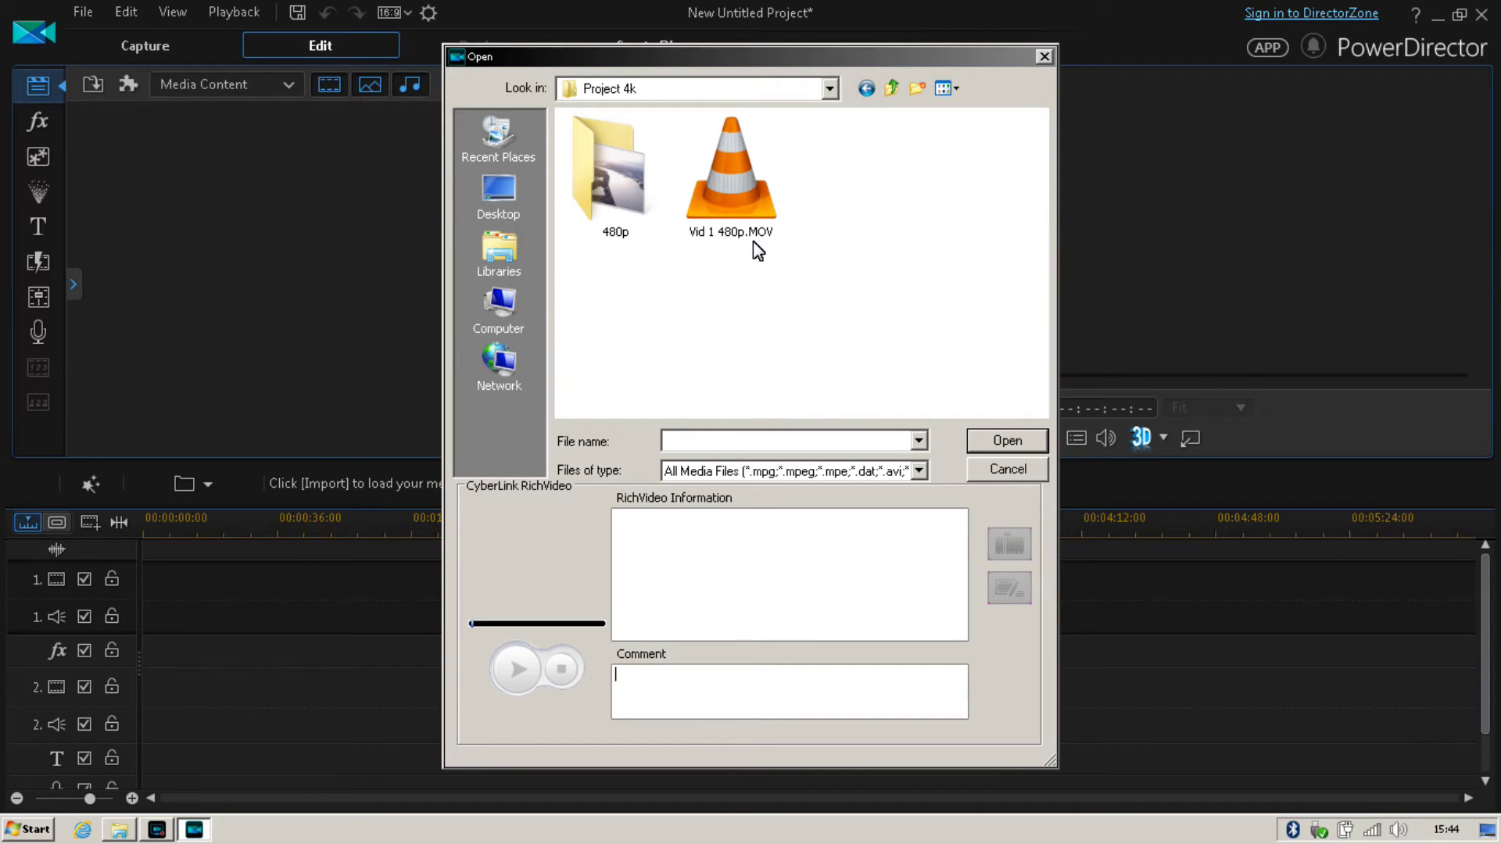
{"action": "double_click", "coordinate": [630, 207]}
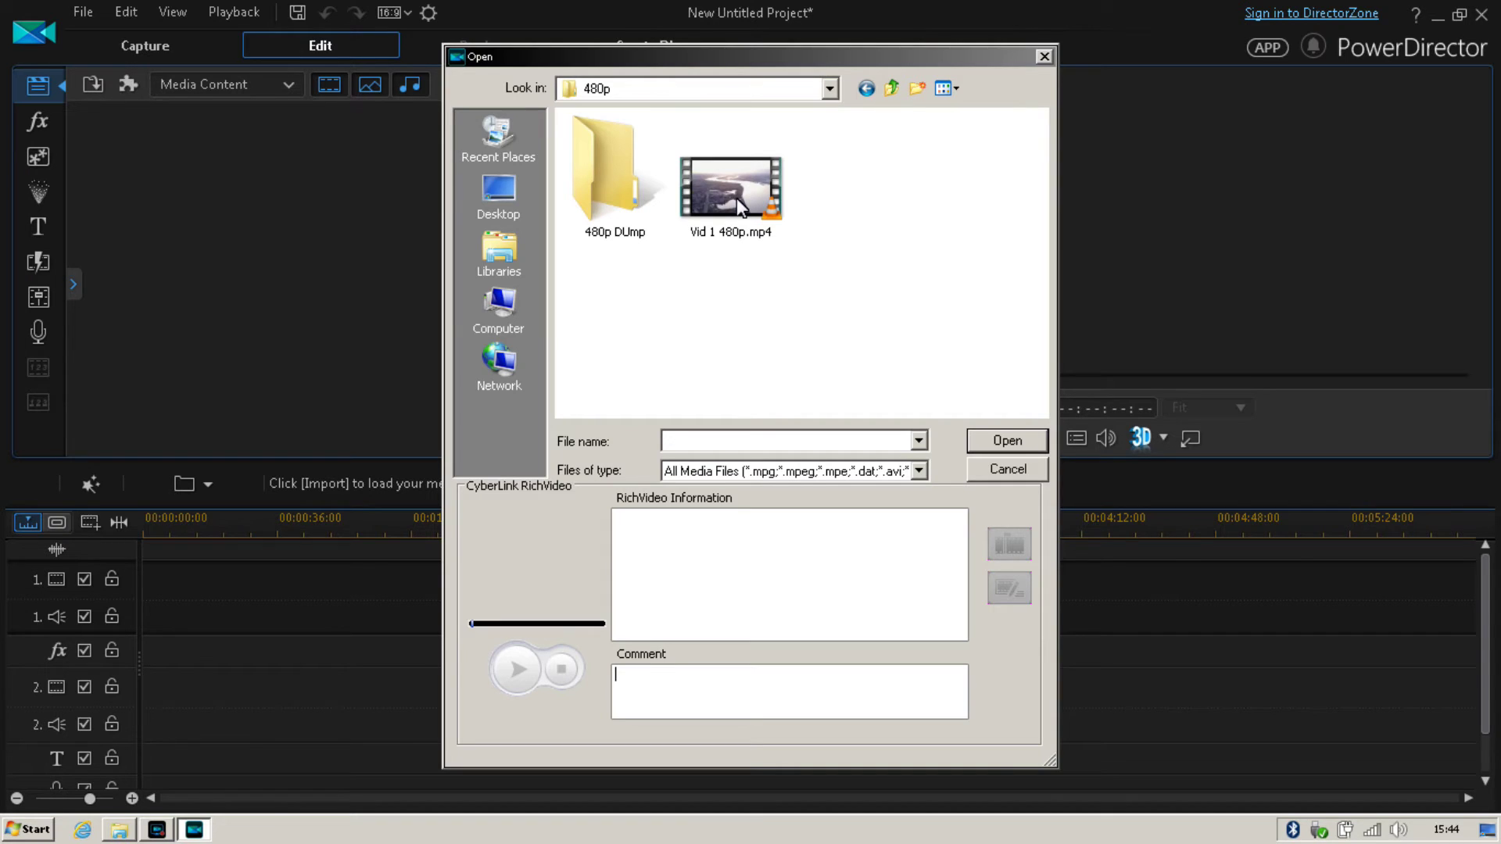
{"action": "left_click", "coordinate": [739, 207]}
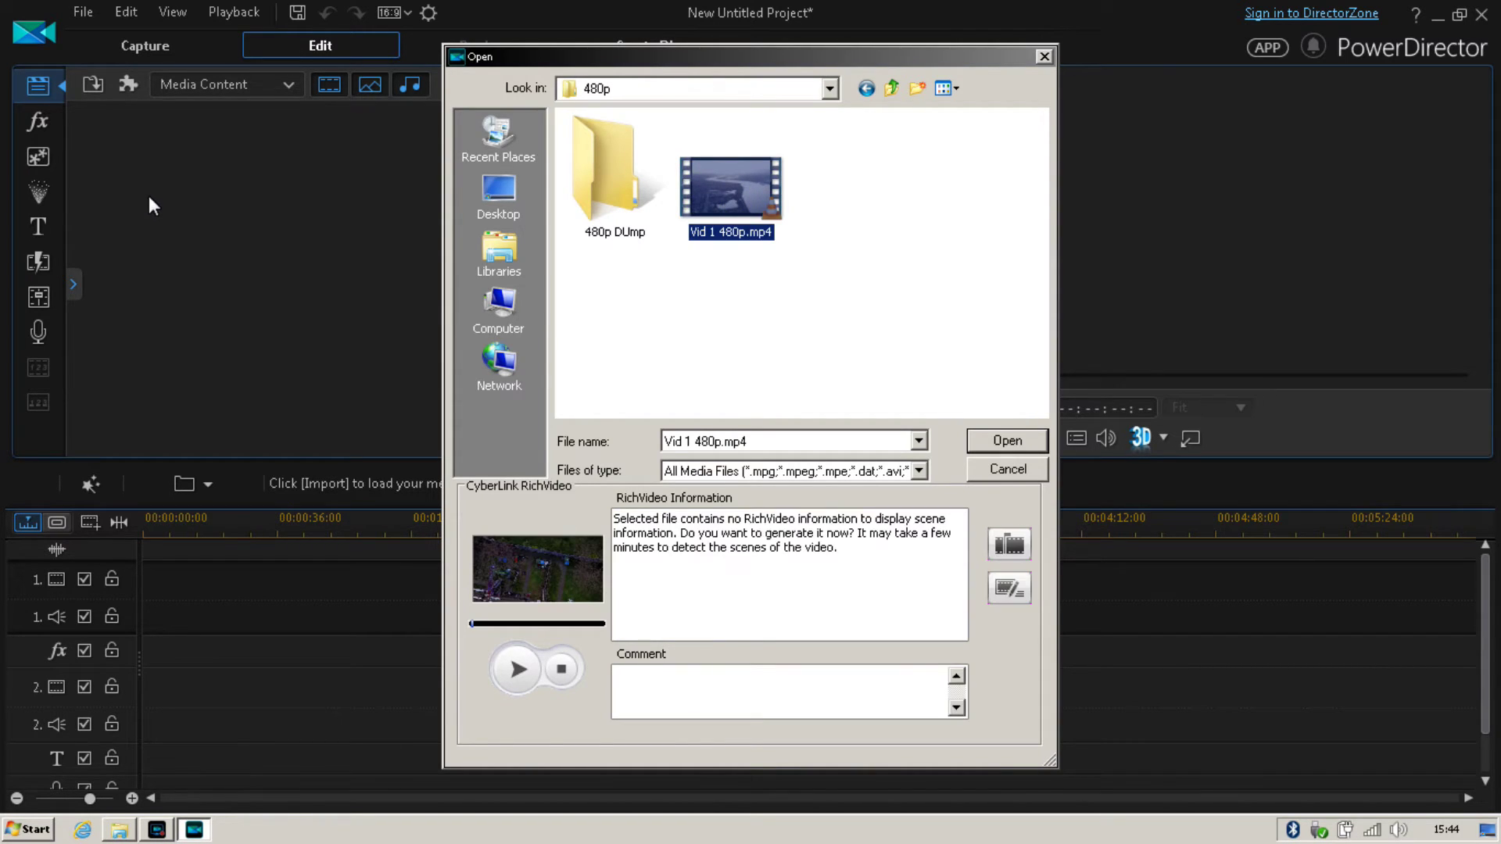
{"action": "left_click", "coordinate": [977, 441]}
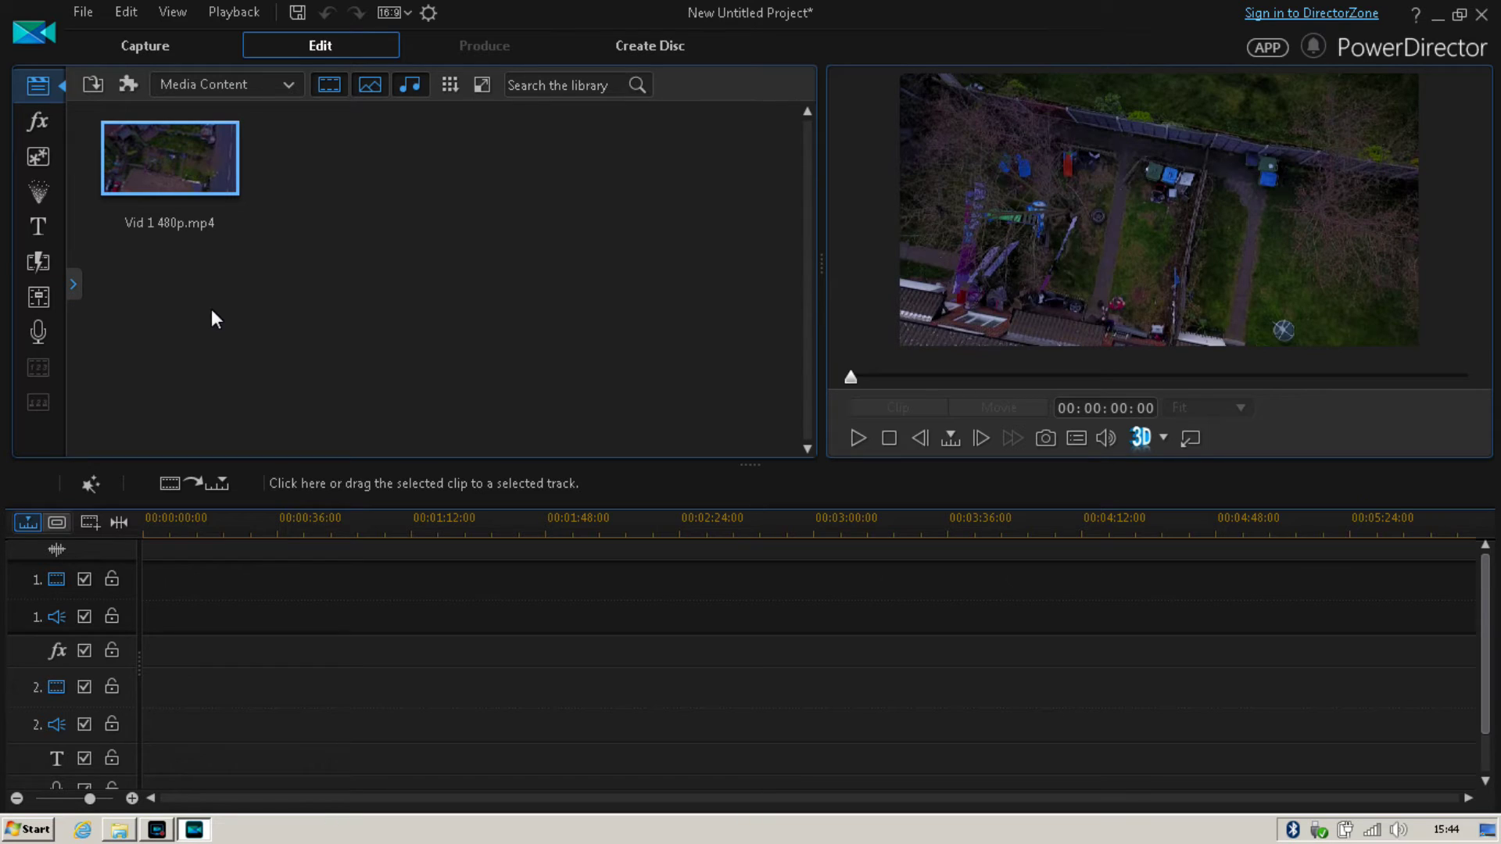
Step: Place Vid 1 480p at the start of video track 1 and split it at 00:00:15
{"action": "left_click_drag", "start_coordinate": [216, 425], "coordinate": [143, 584]}
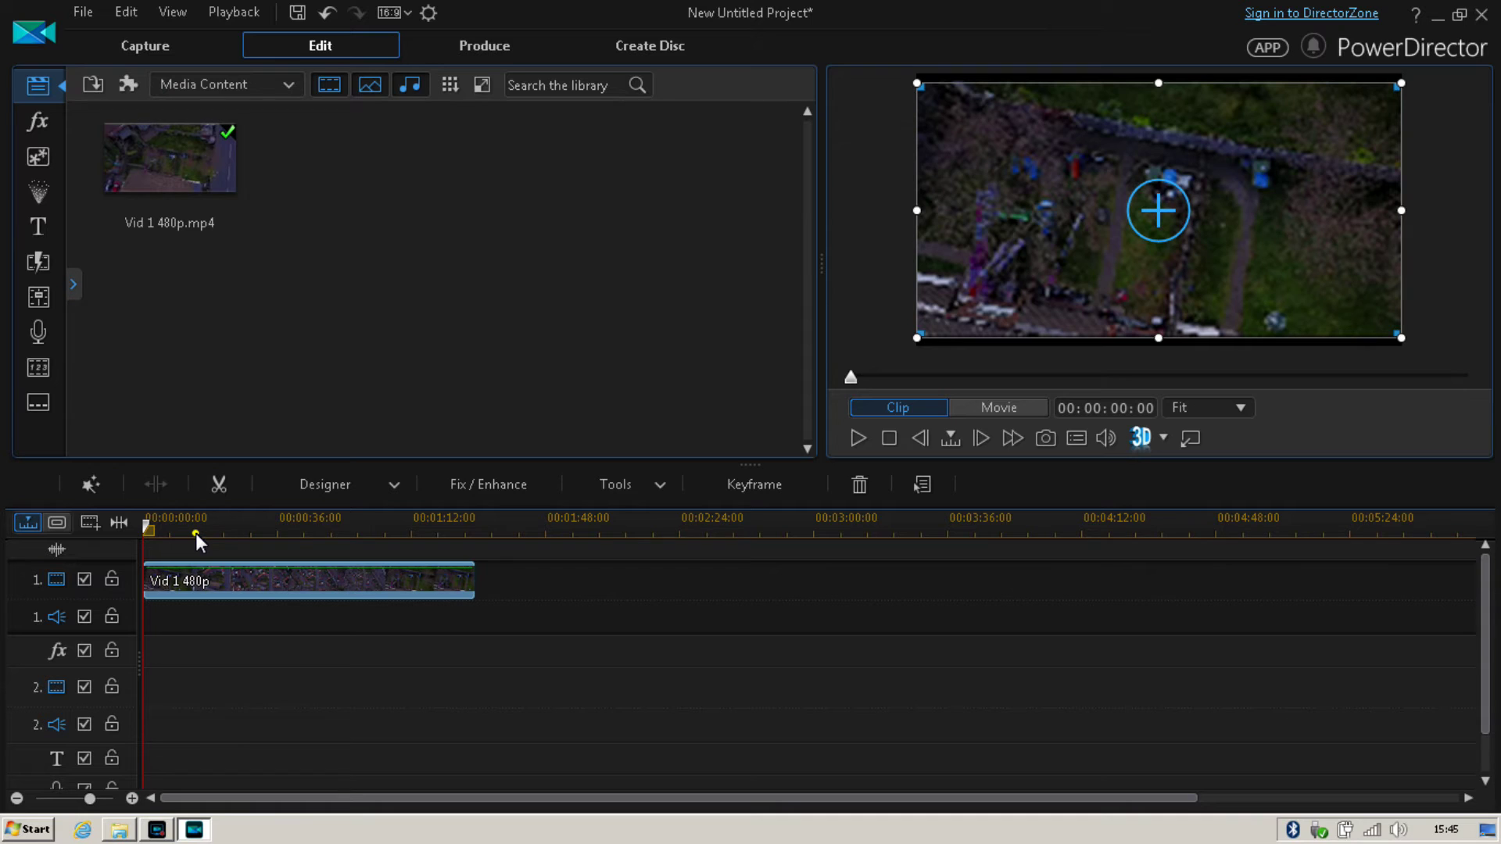
{"action": "left_click_drag", "start_coordinate": [196, 533], "coordinate": [194, 549]}
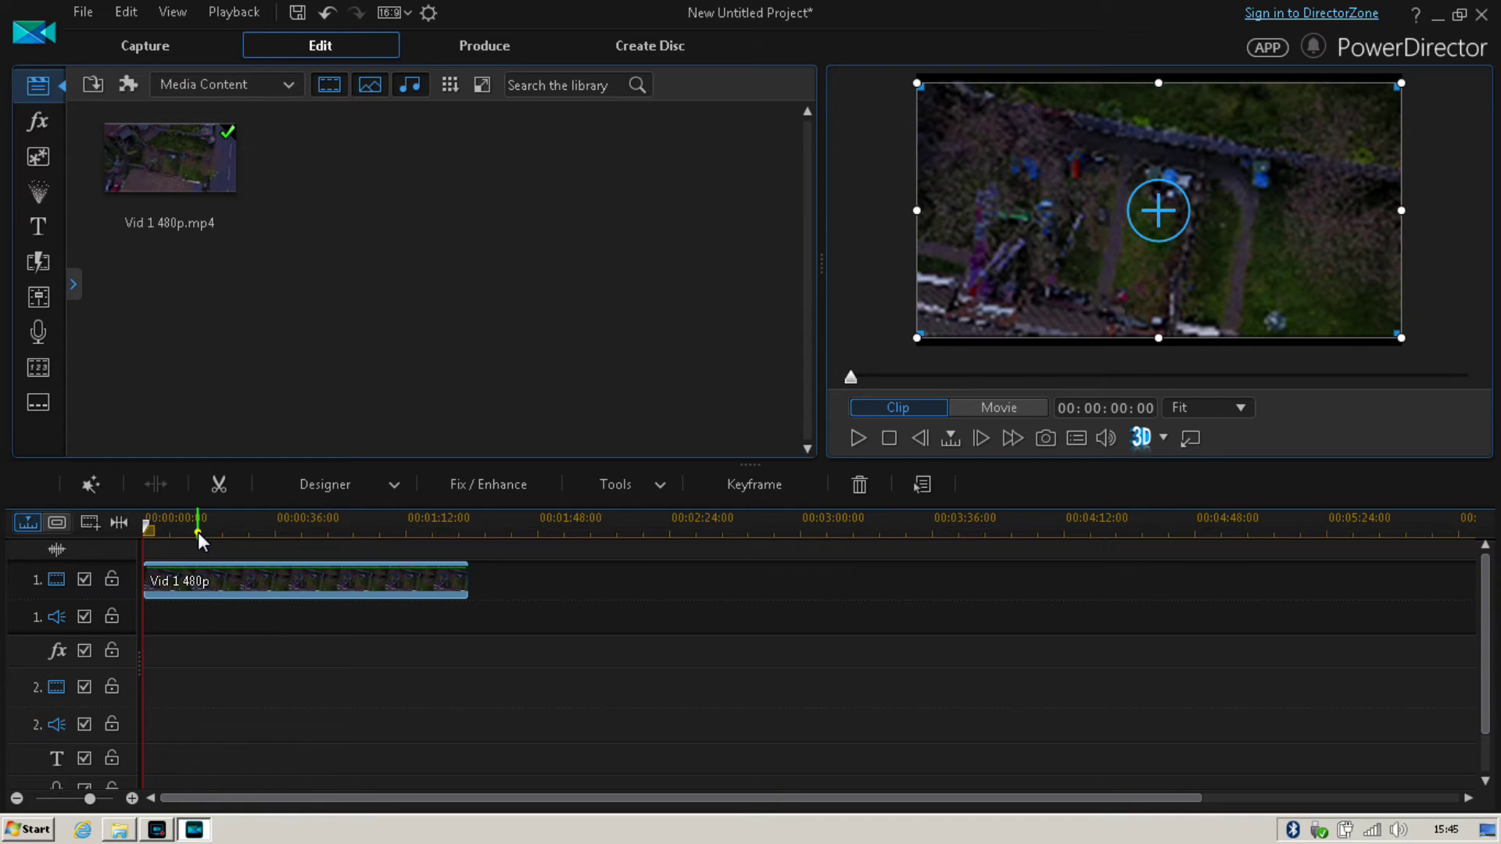
{"action": "left_click", "coordinate": [199, 532]}
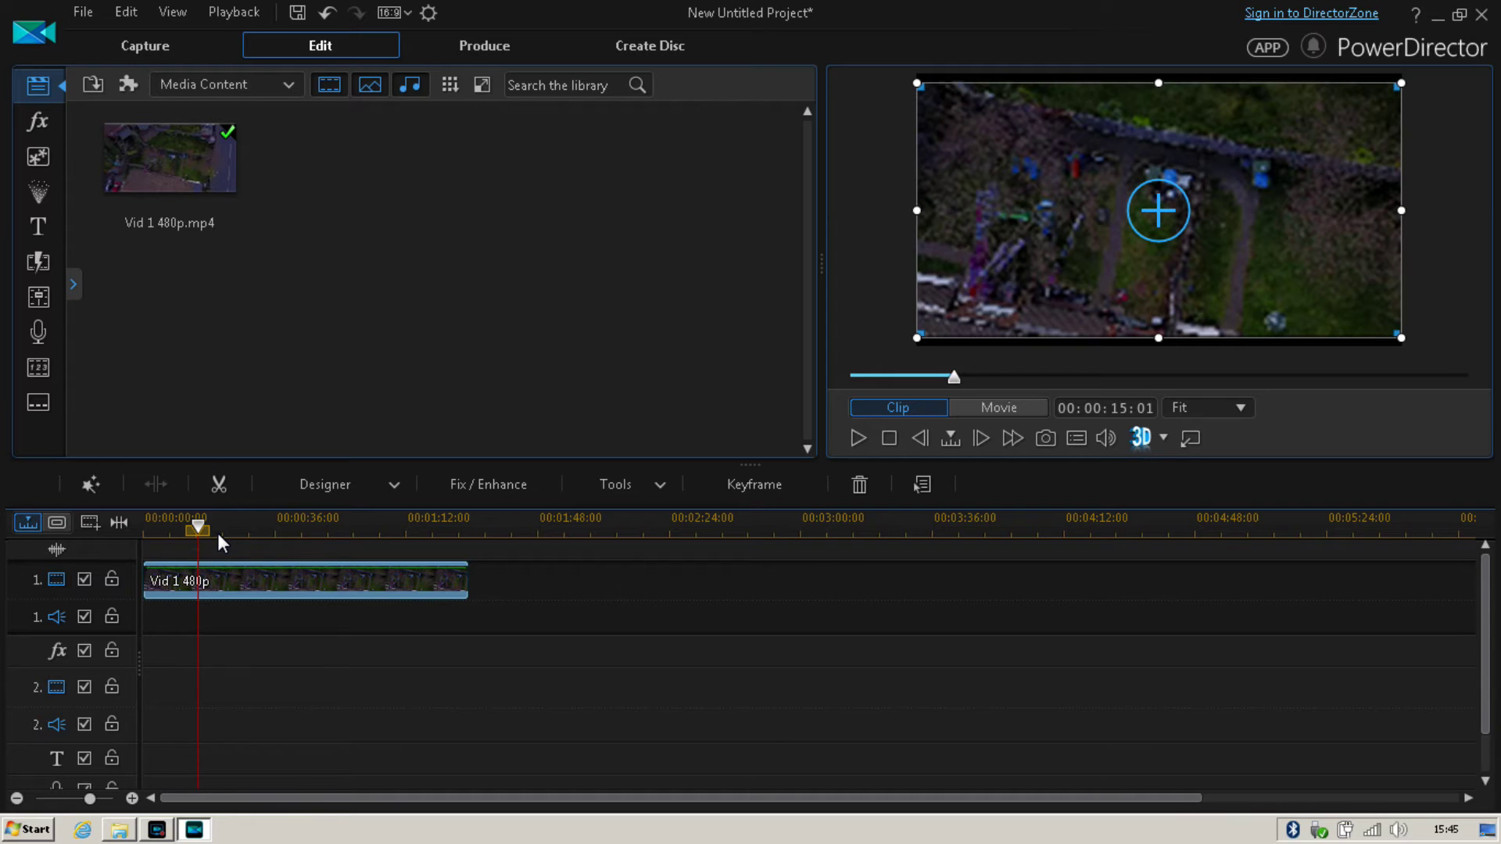
{"action": "right_click", "coordinate": [197, 576]}
{"action": "left_click", "coordinate": [283, 300]}
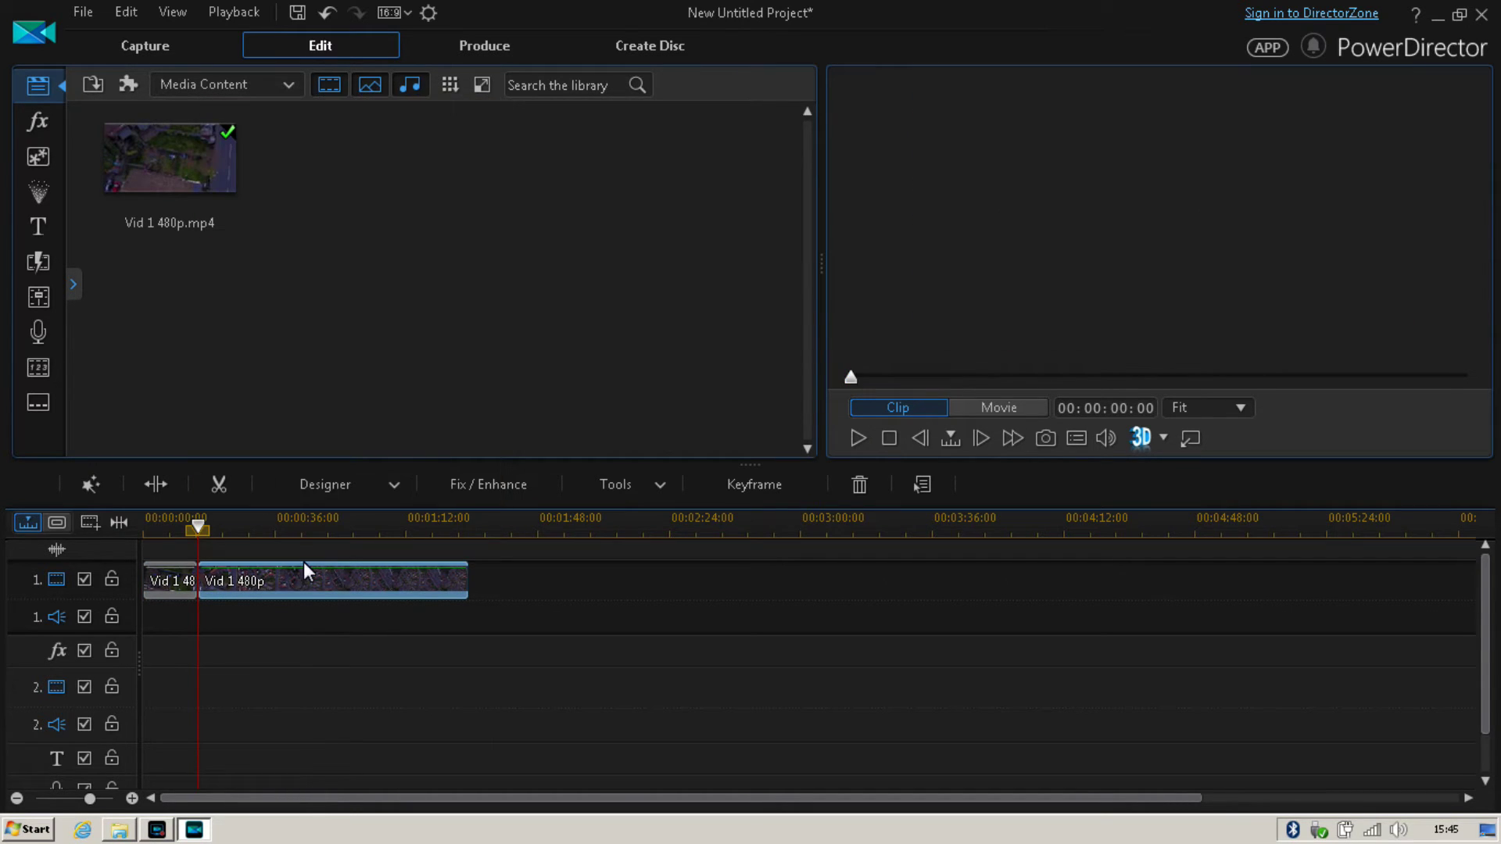
Step: Split the clip again at 00:00:55:17
{"action": "right_click", "coordinate": [348, 570]}
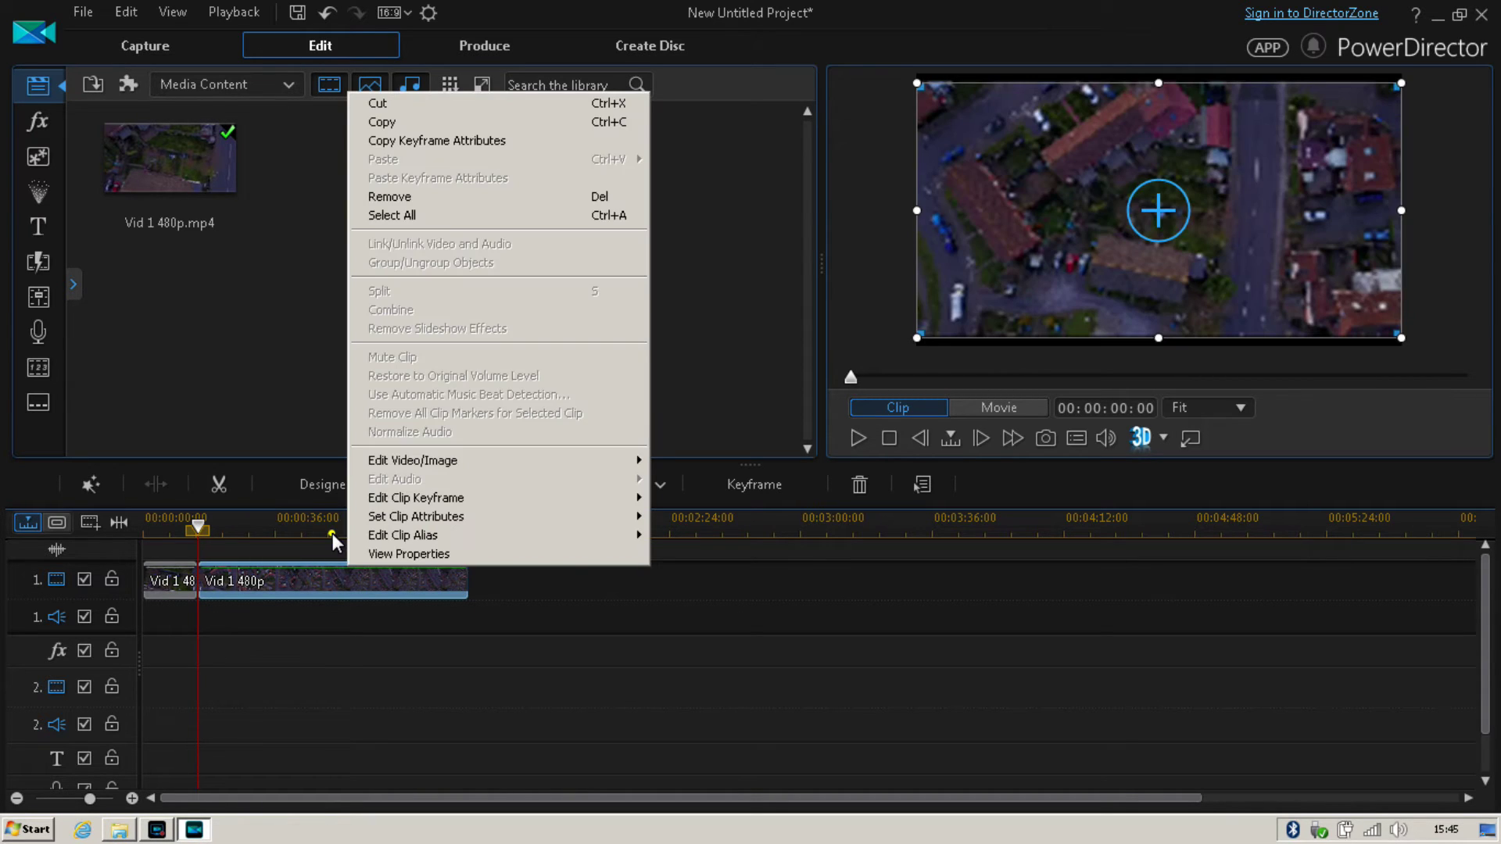
{"action": "left_click", "coordinate": [331, 533]}
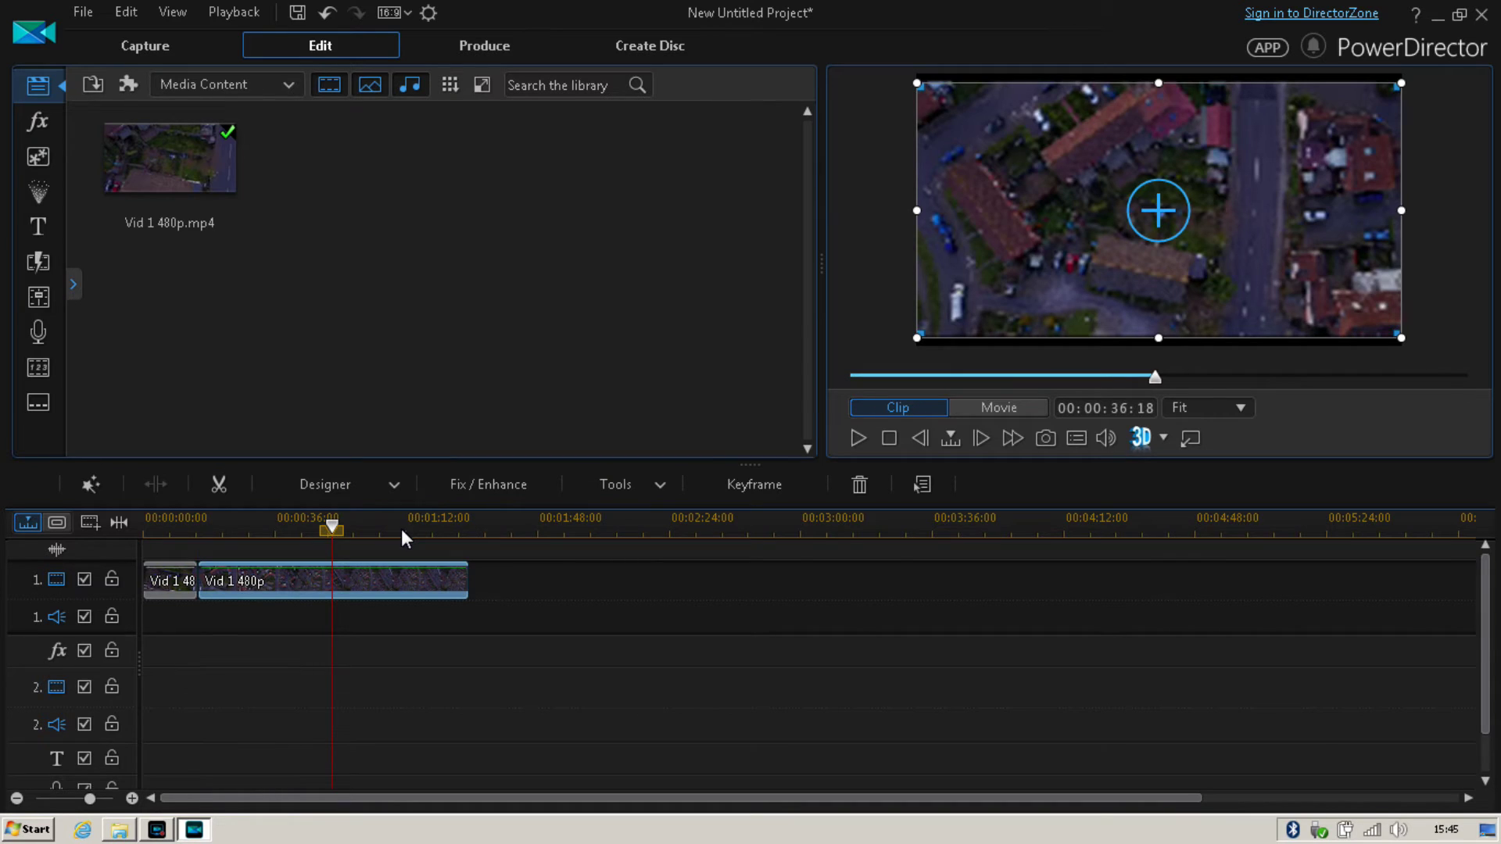
{"action": "left_click", "coordinate": [401, 532]}
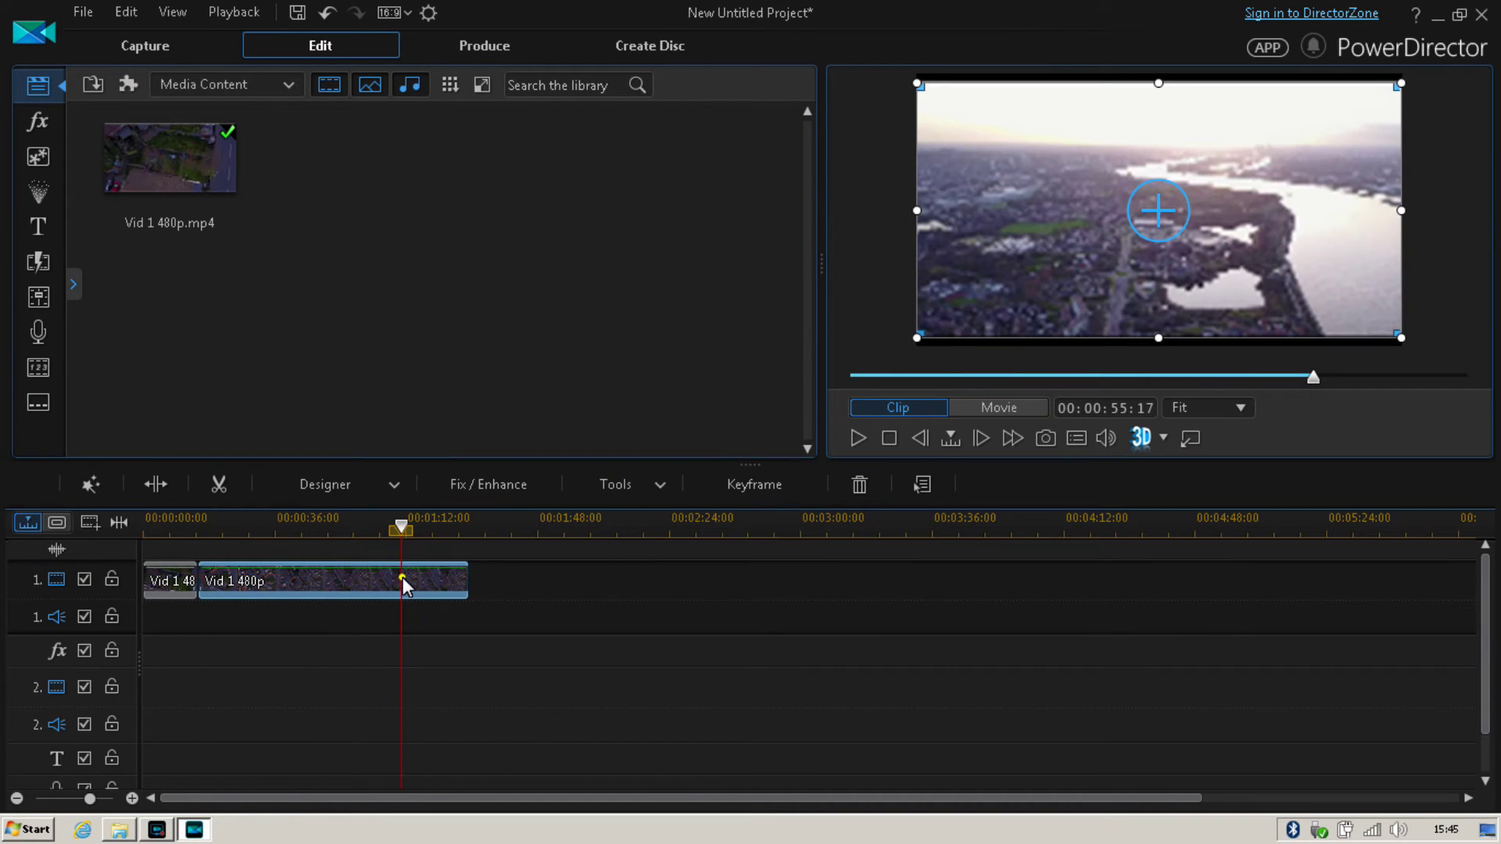
{"action": "right_click", "coordinate": [402, 583]}
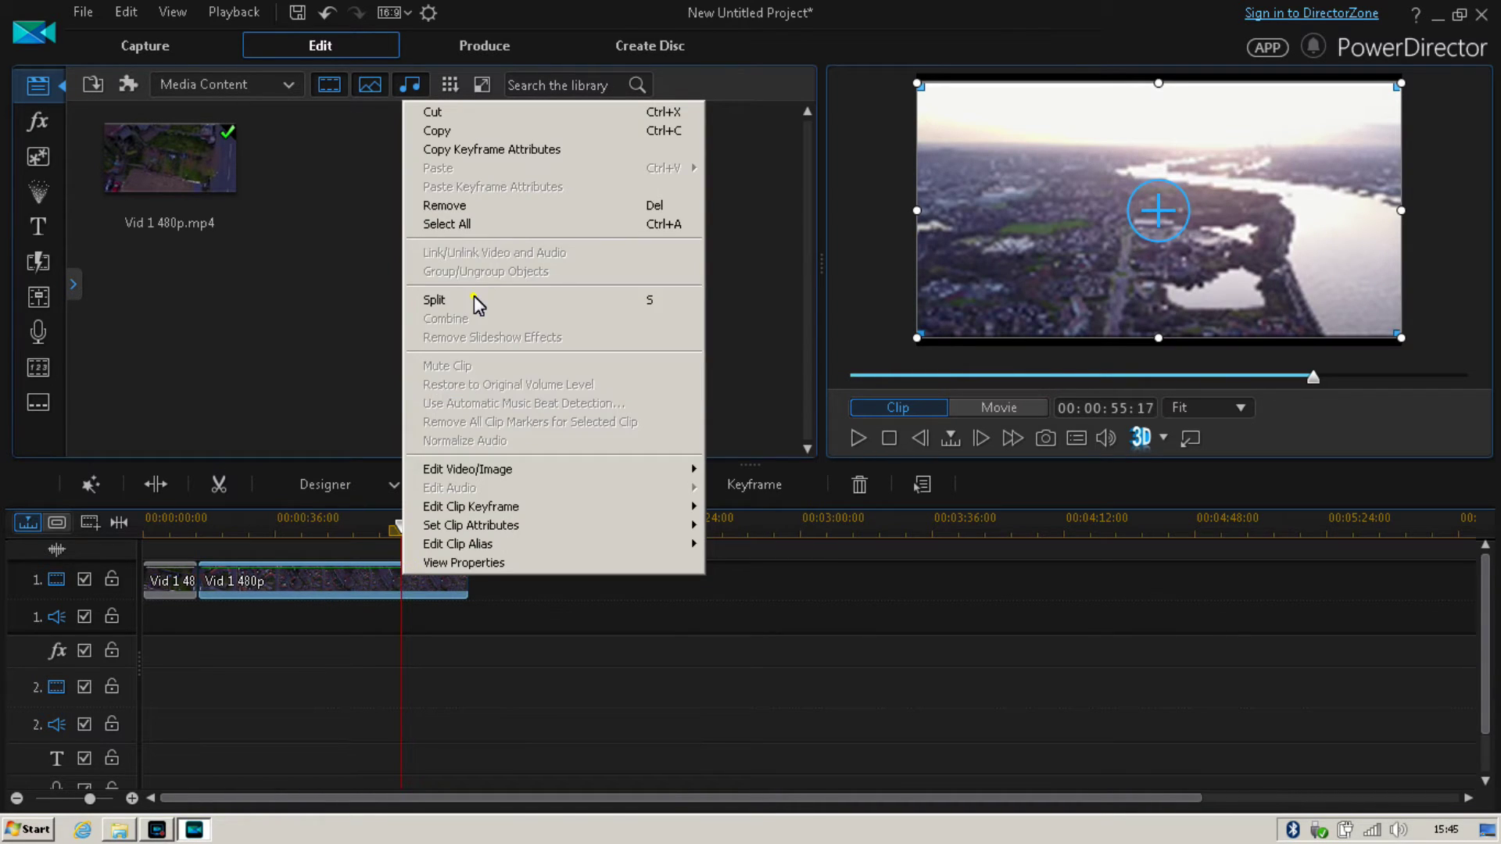
{"action": "left_click", "coordinate": [474, 298]}
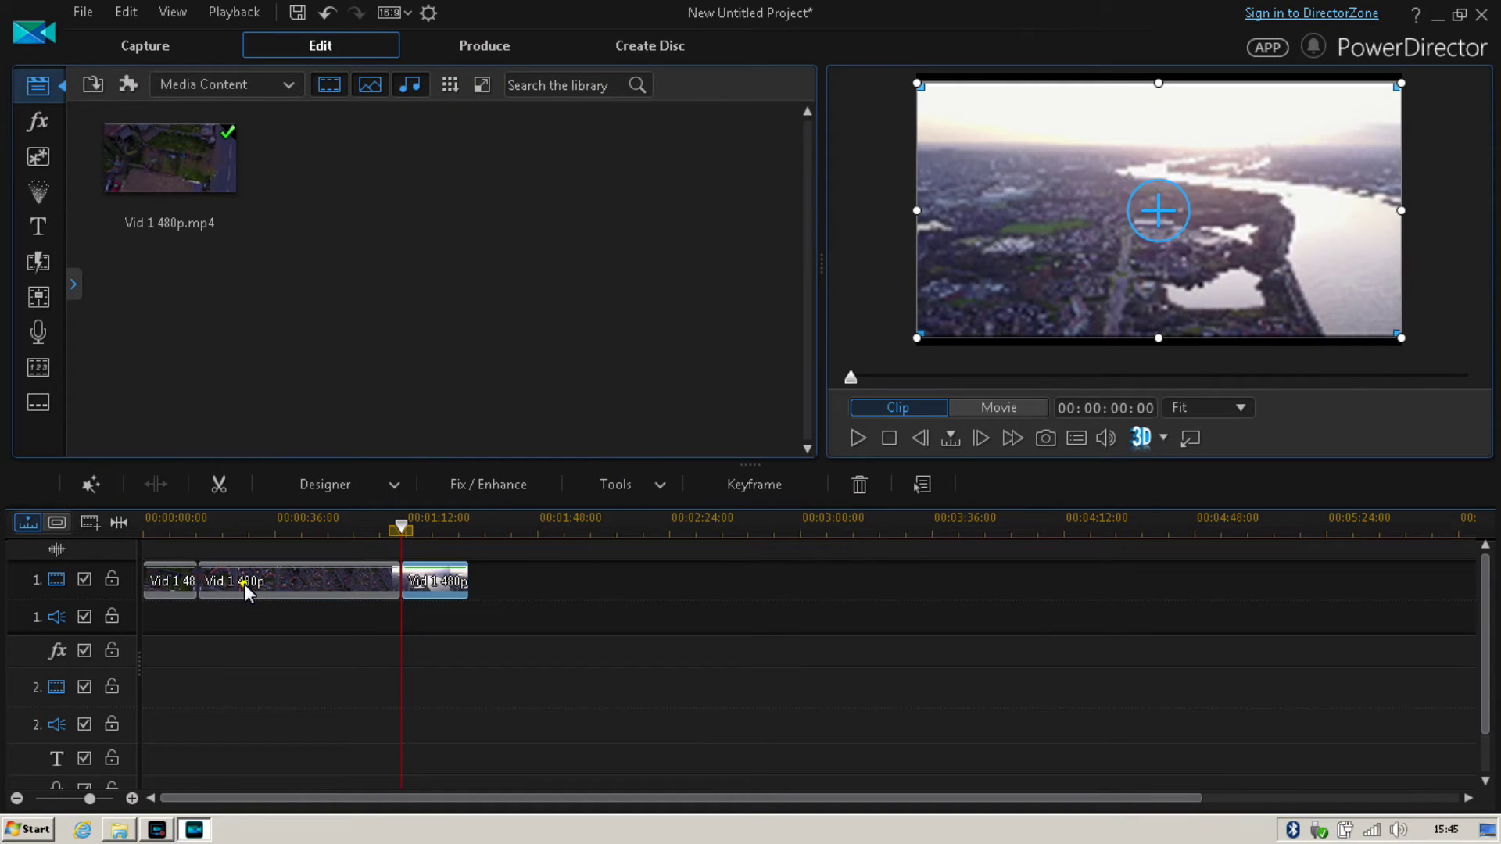
Step: Move the final river piece right after the first piece and close the gap
{"action": "left_click", "coordinate": [244, 584]}
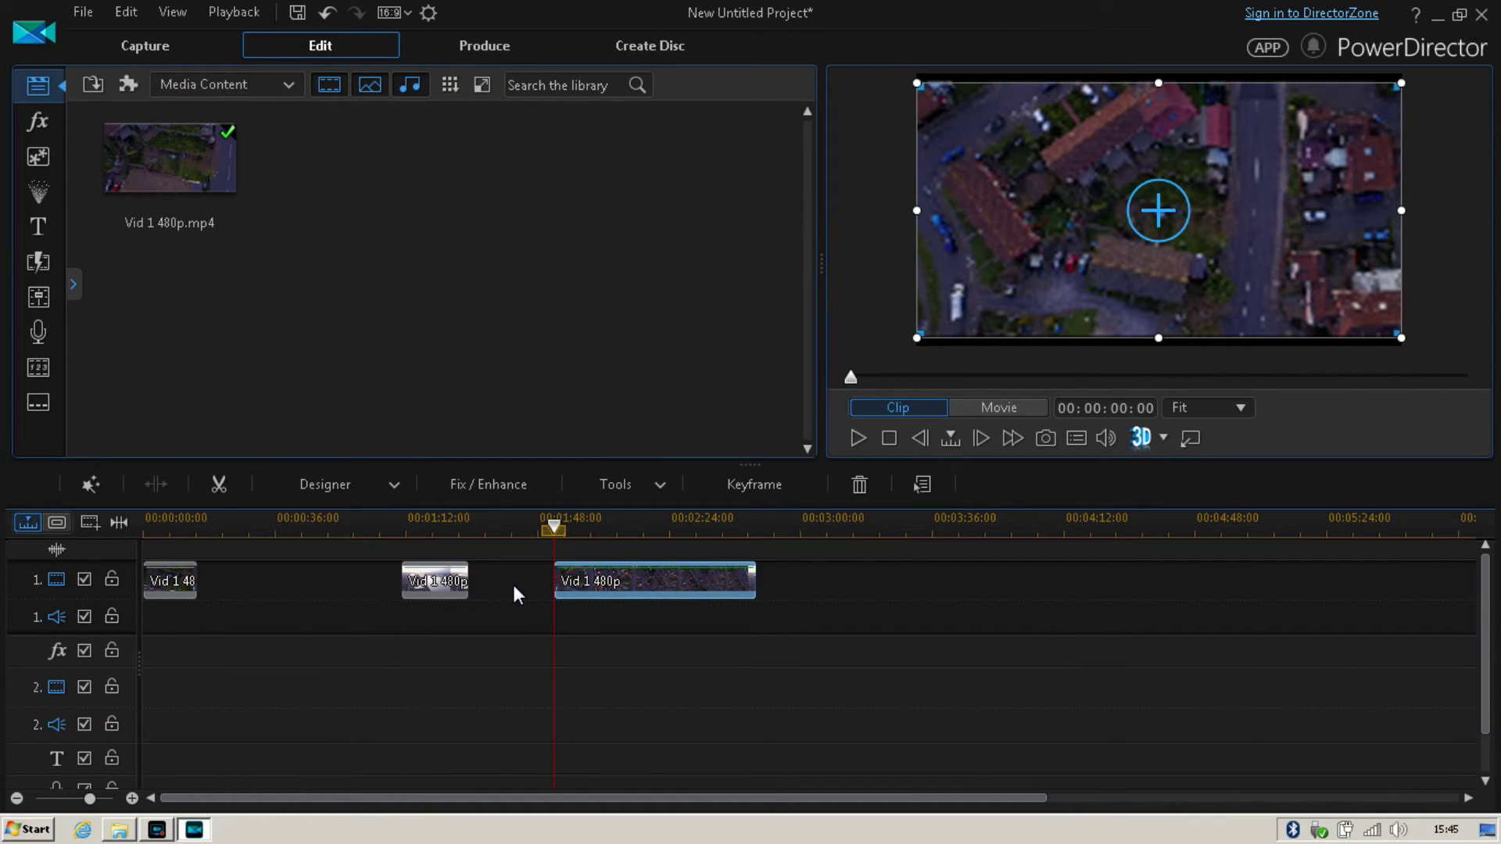
{"action": "left_click", "coordinate": [442, 582]}
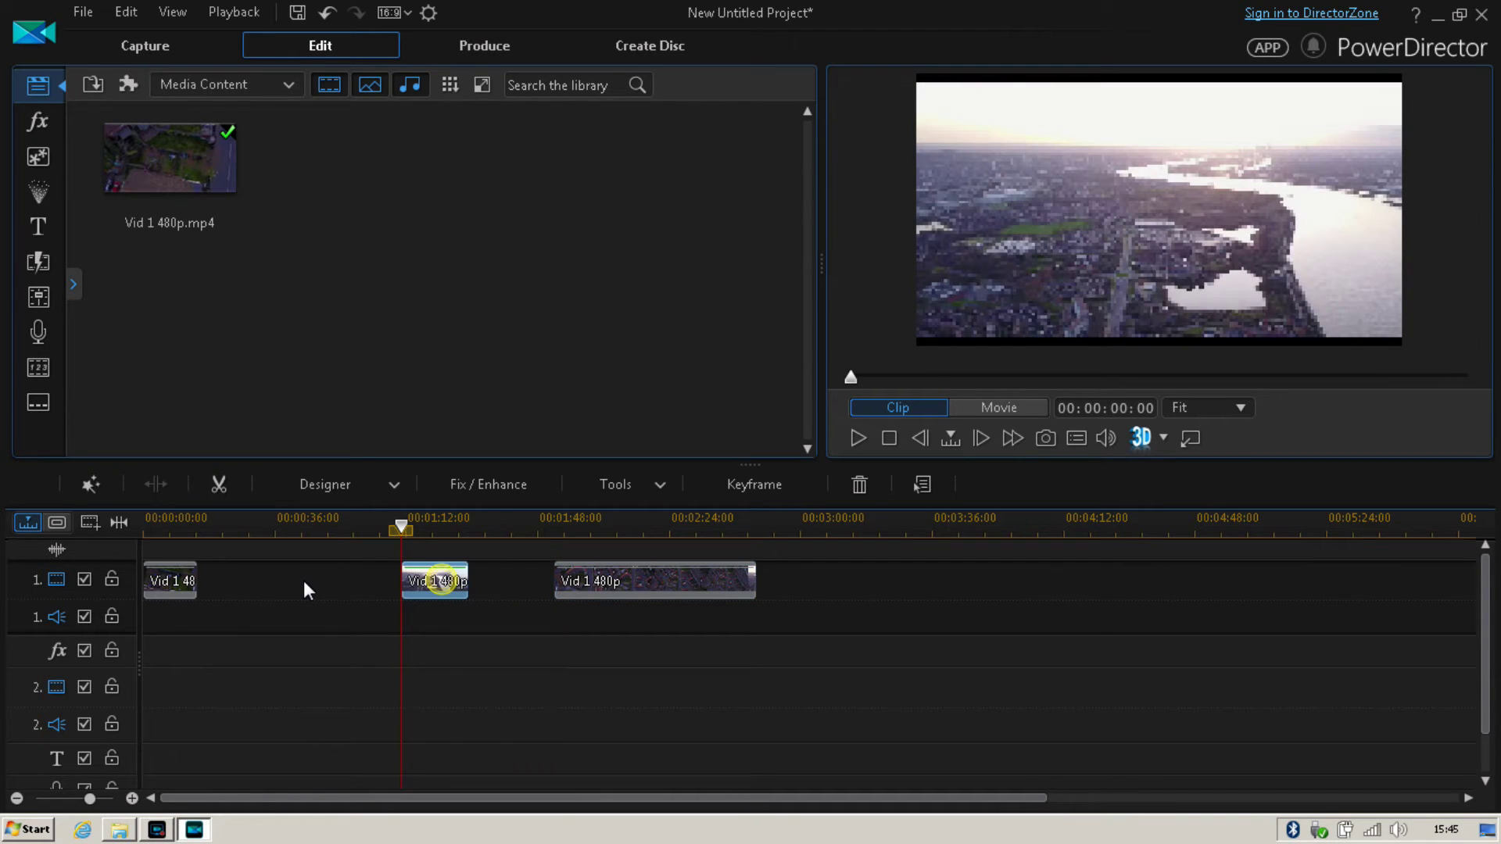
{"action": "left_click_drag", "start_coordinate": [303, 580], "coordinate": [303, 580]}
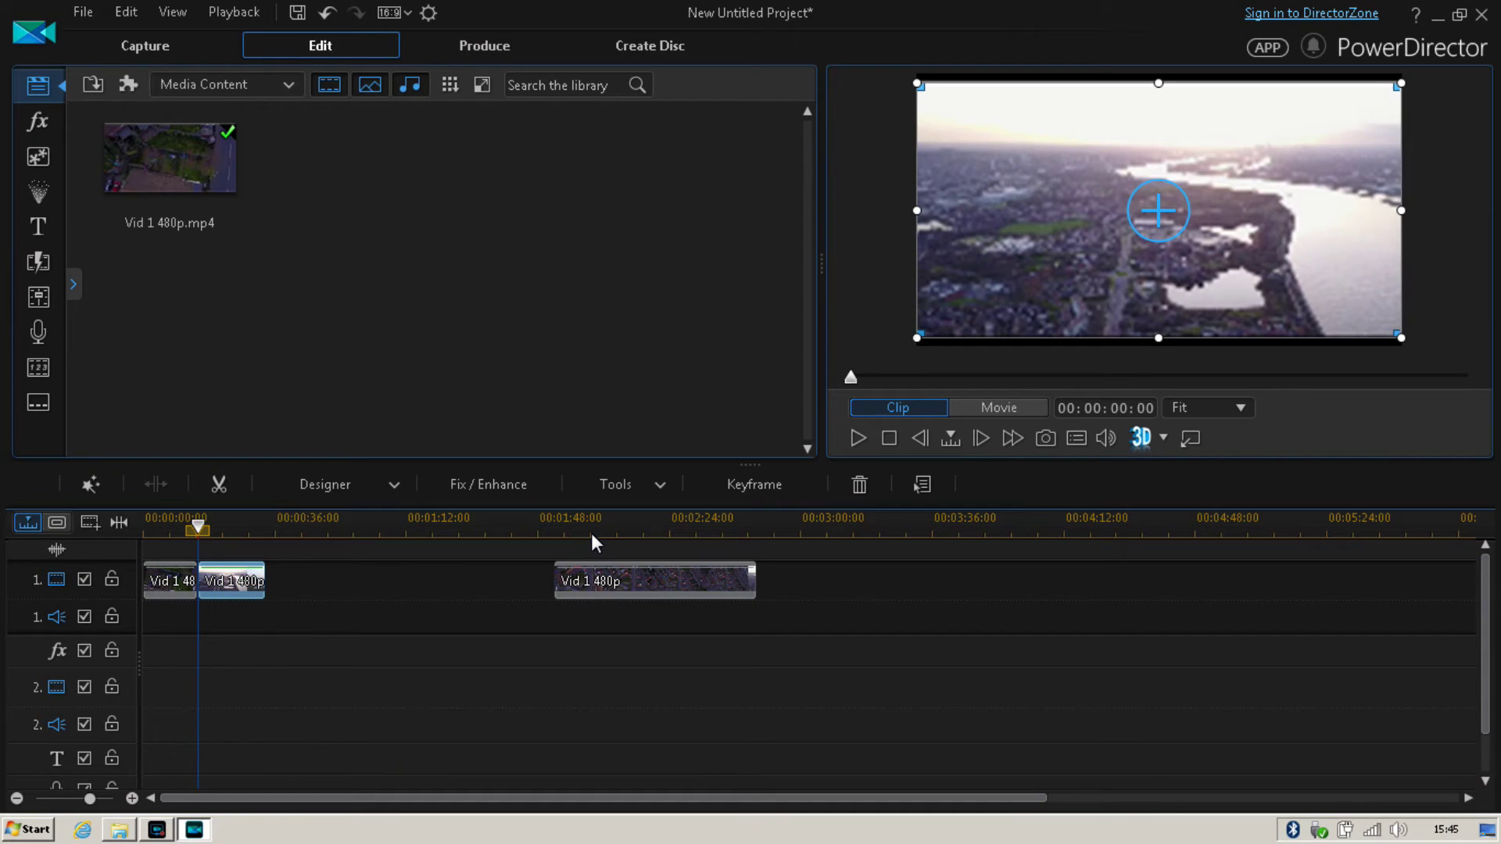
{"action": "left_click", "coordinate": [631, 580]}
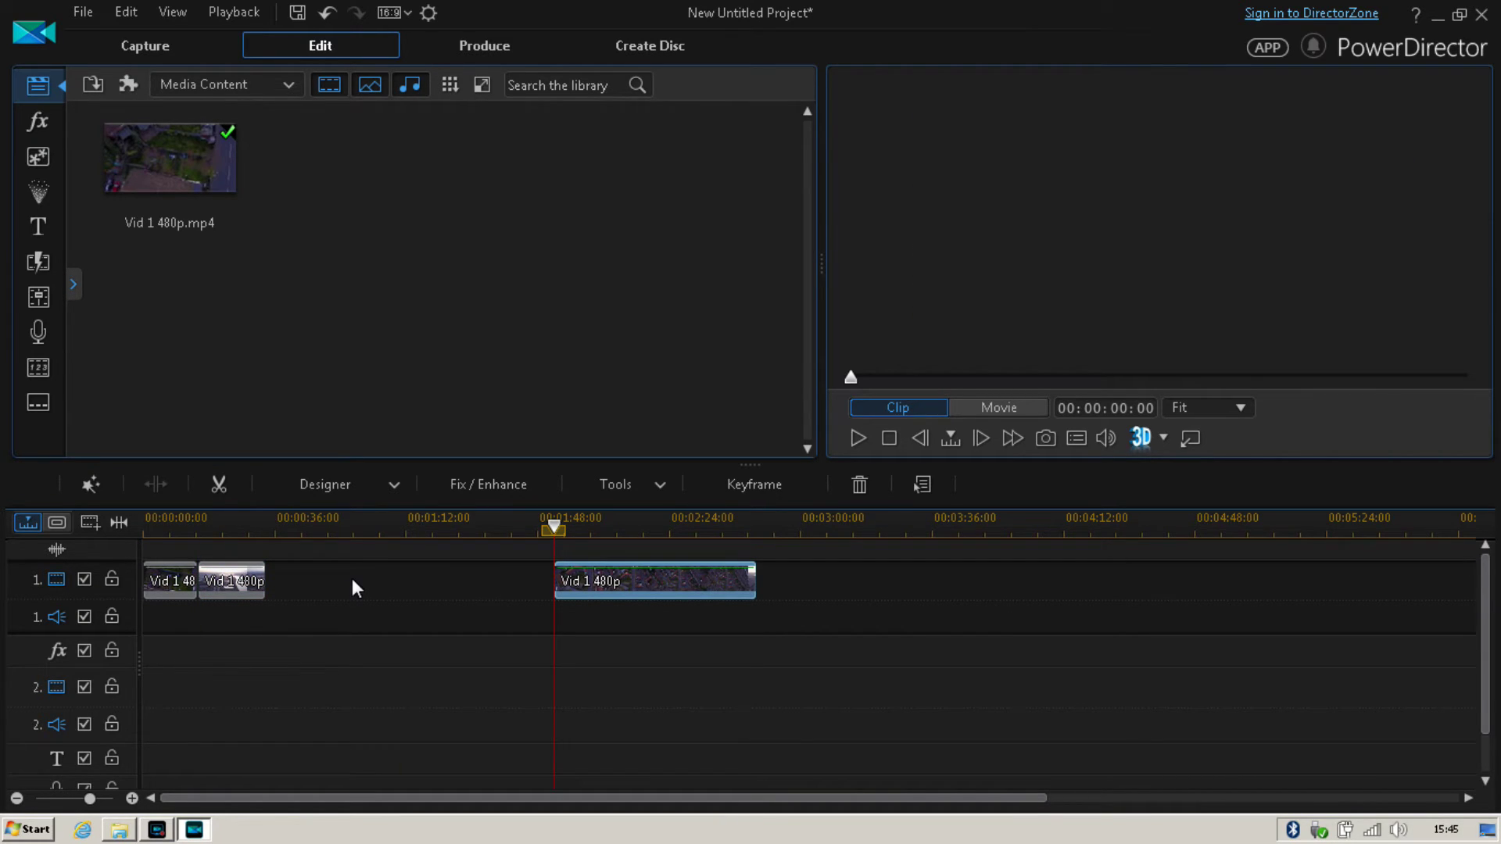
{"action": "left_click", "coordinate": [352, 578]}
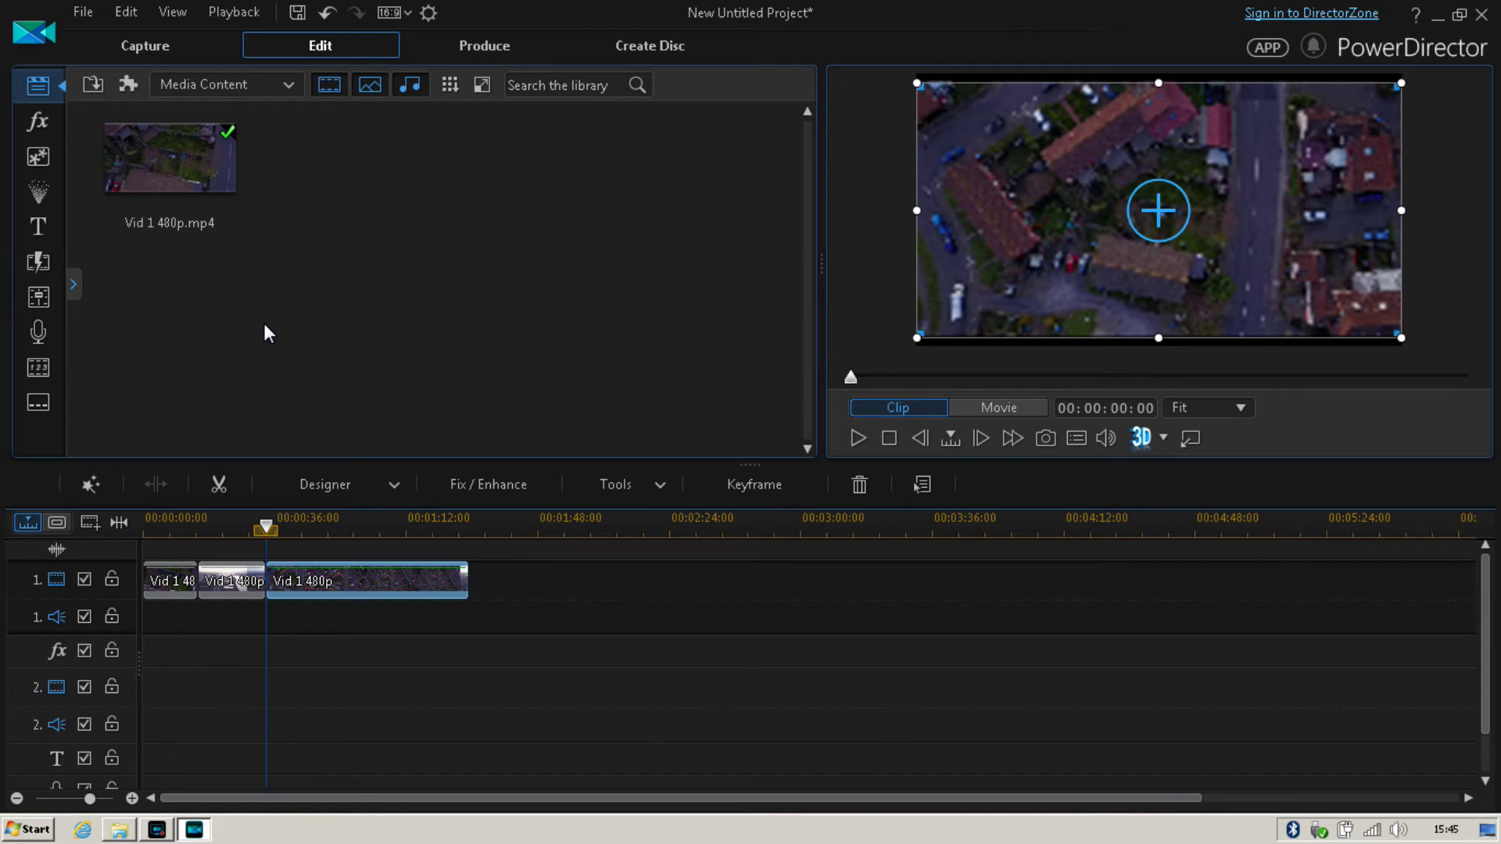
Step: Import Crazy Dubstep from the Music library and place it on the first audio track
{"action": "left_click", "coordinate": [94, 85]}
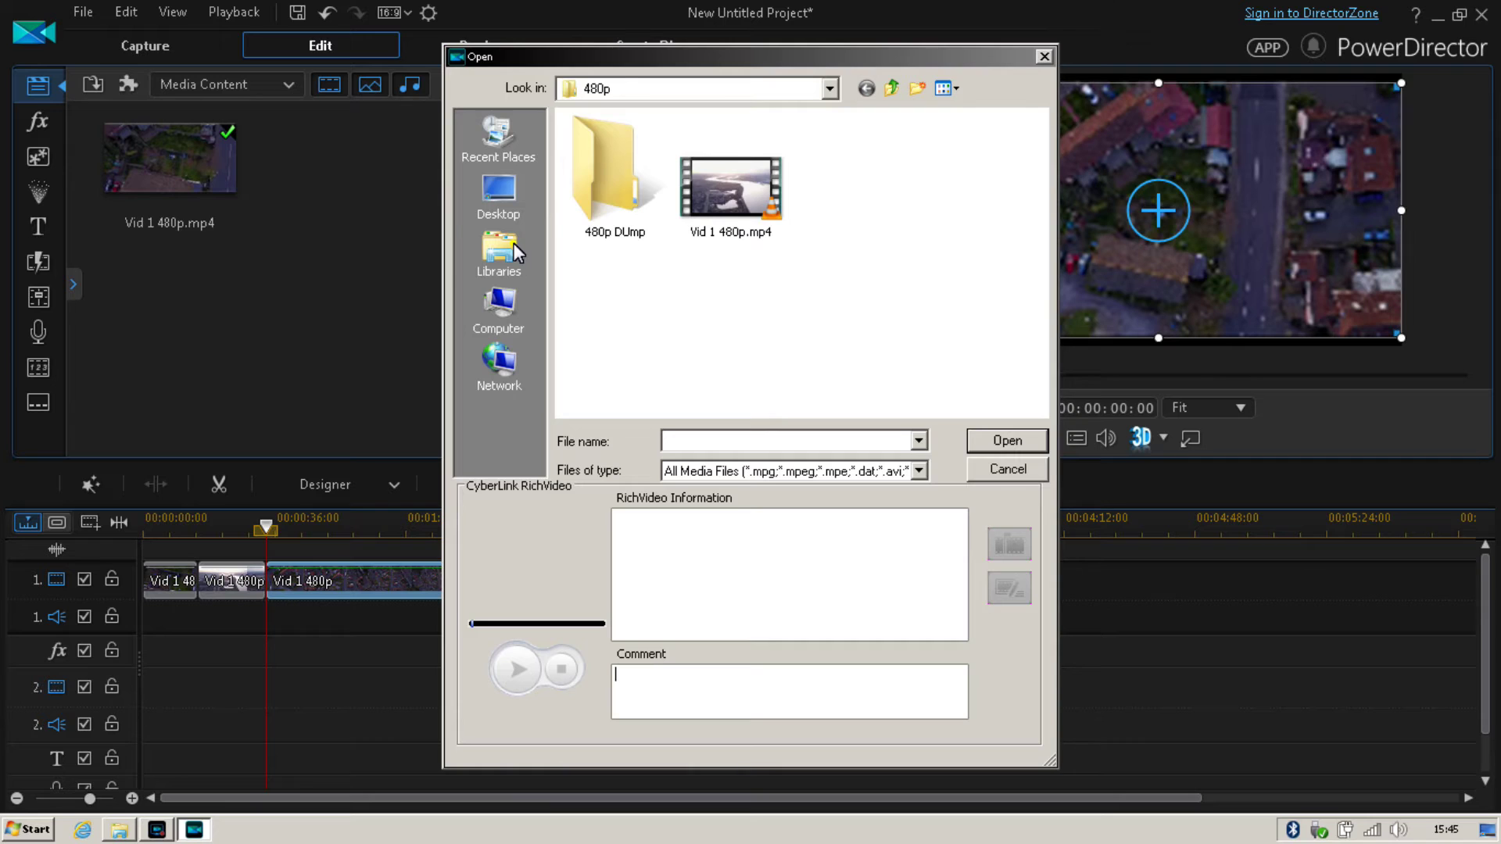
{"action": "left_click", "coordinate": [513, 243]}
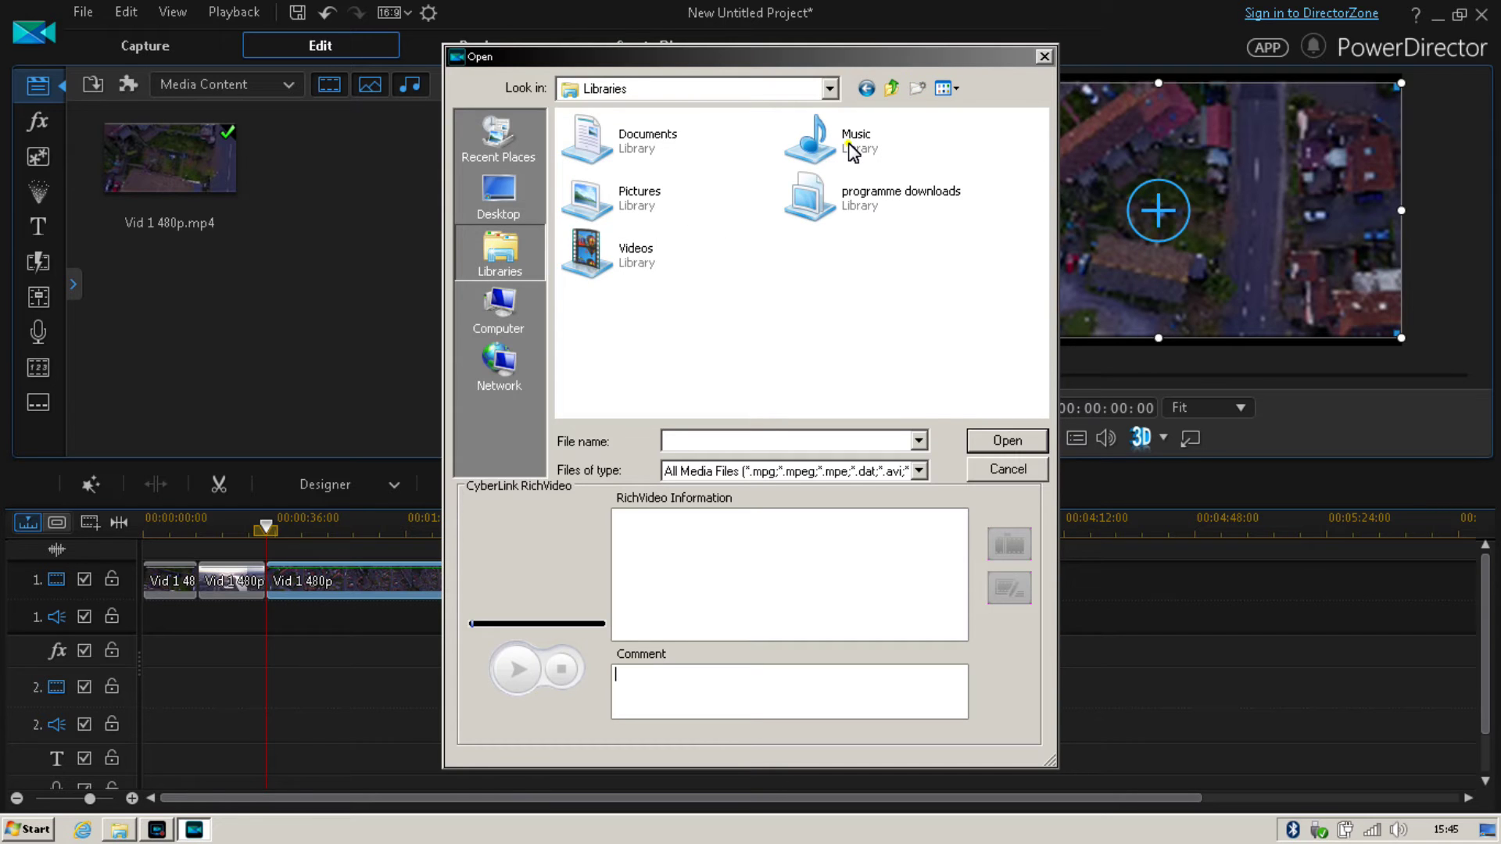
{"action": "double_click", "coordinate": [850, 146]}
{"action": "double_click", "coordinate": [674, 139]}
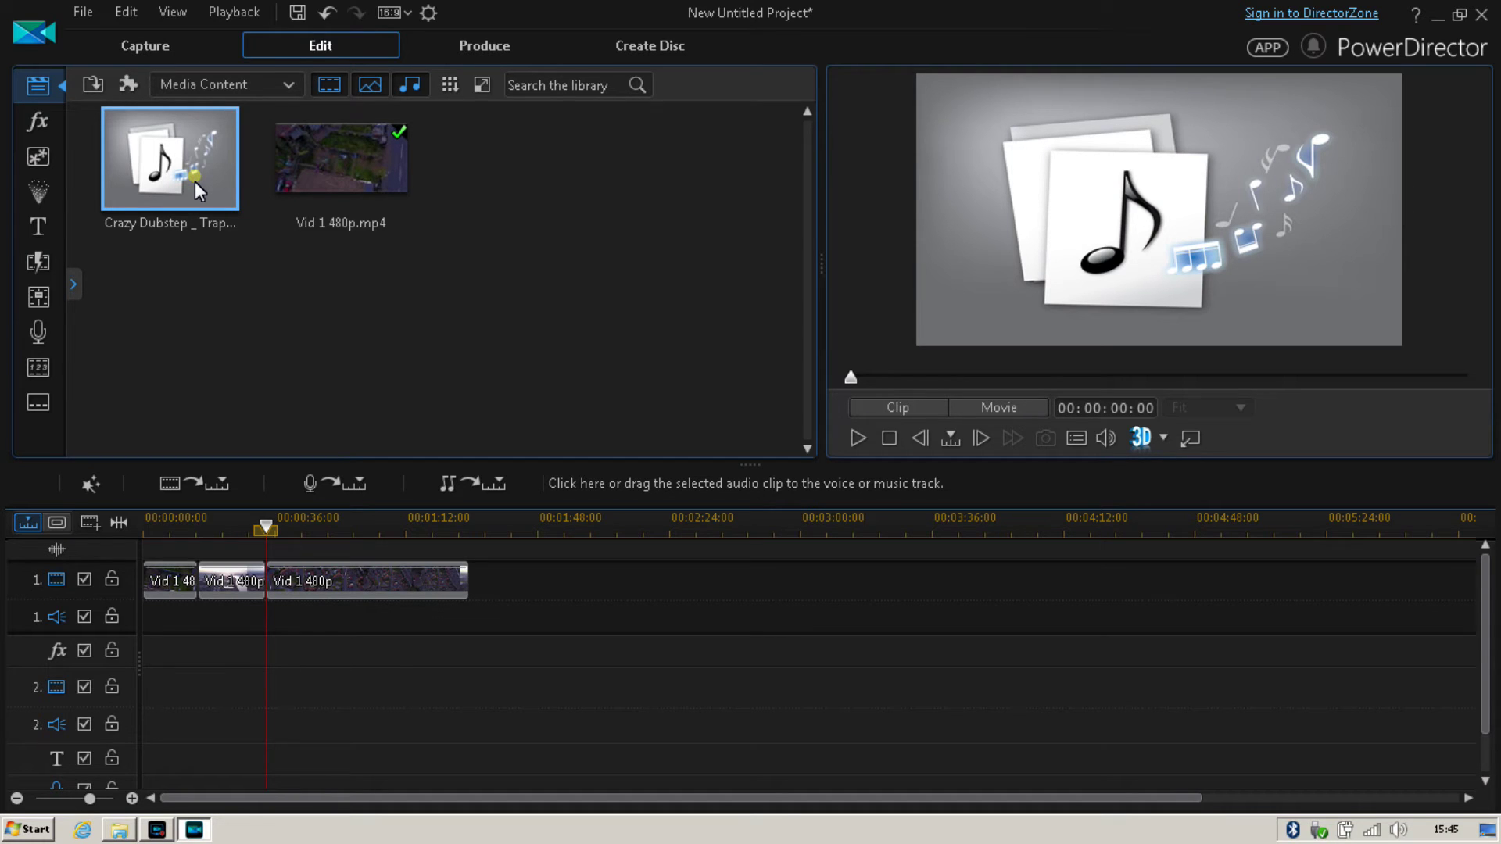
{"action": "left_click_drag", "start_coordinate": [194, 181], "coordinate": [171, 606]}
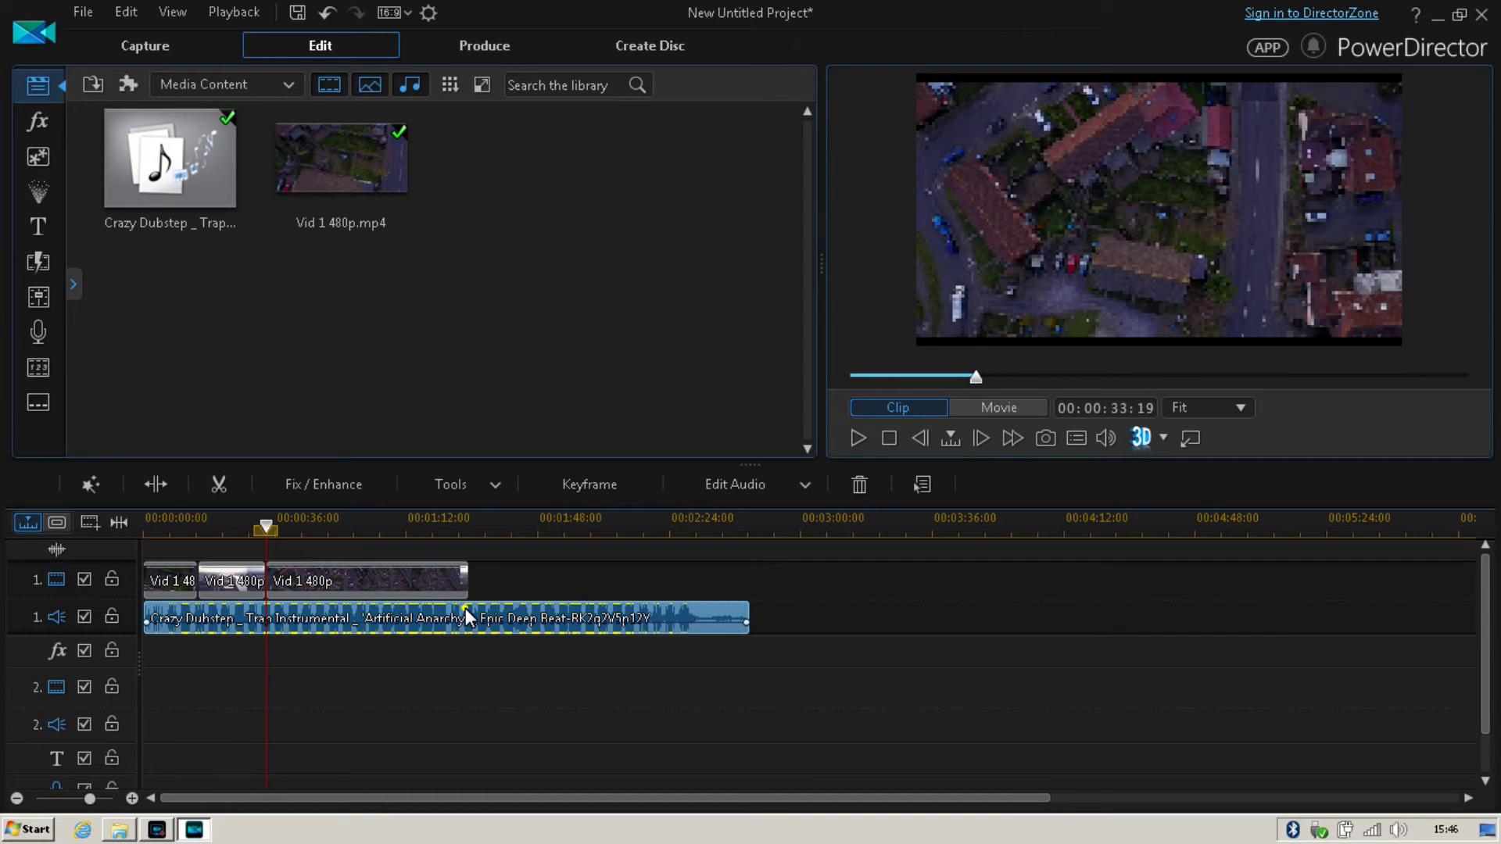
Step: Split the music and video at the playhead and cut off the music past the video's end
{"action": "key", "text": "ctrl+t"}
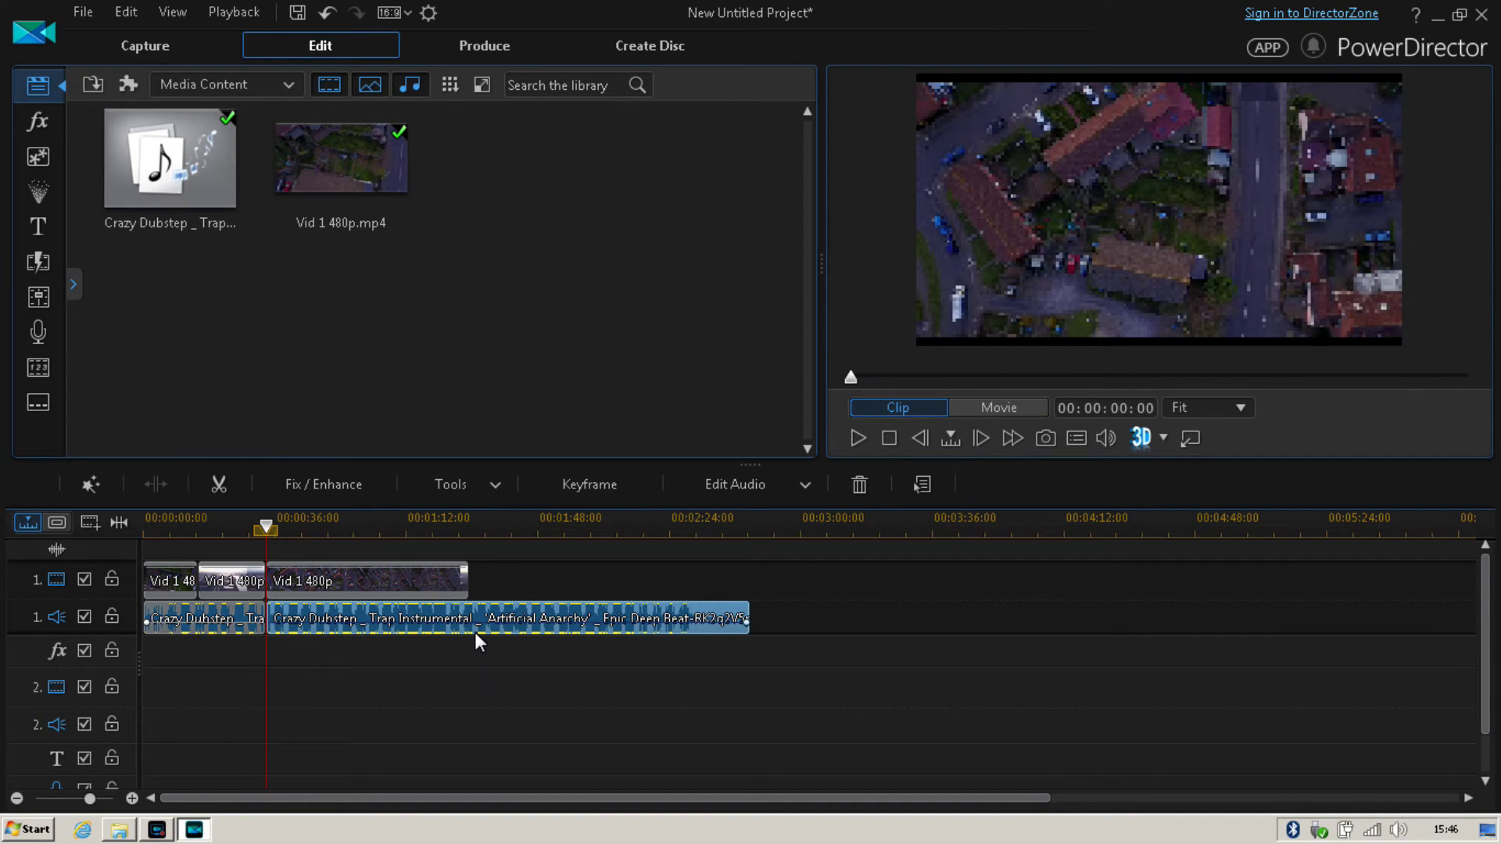
{"action": "right_click", "coordinate": [436, 575]}
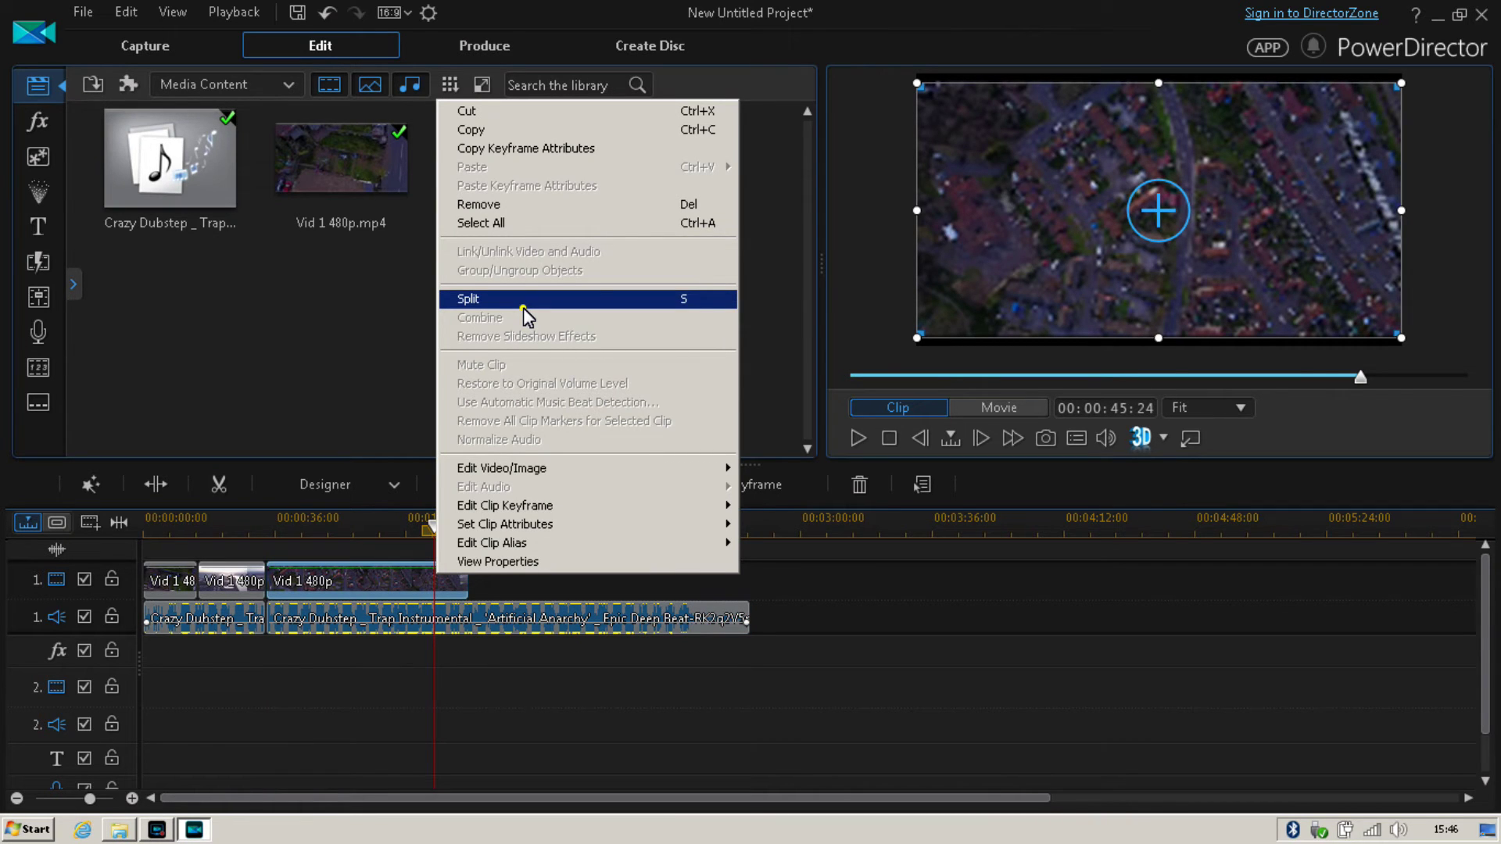
{"action": "left_click", "coordinate": [523, 307]}
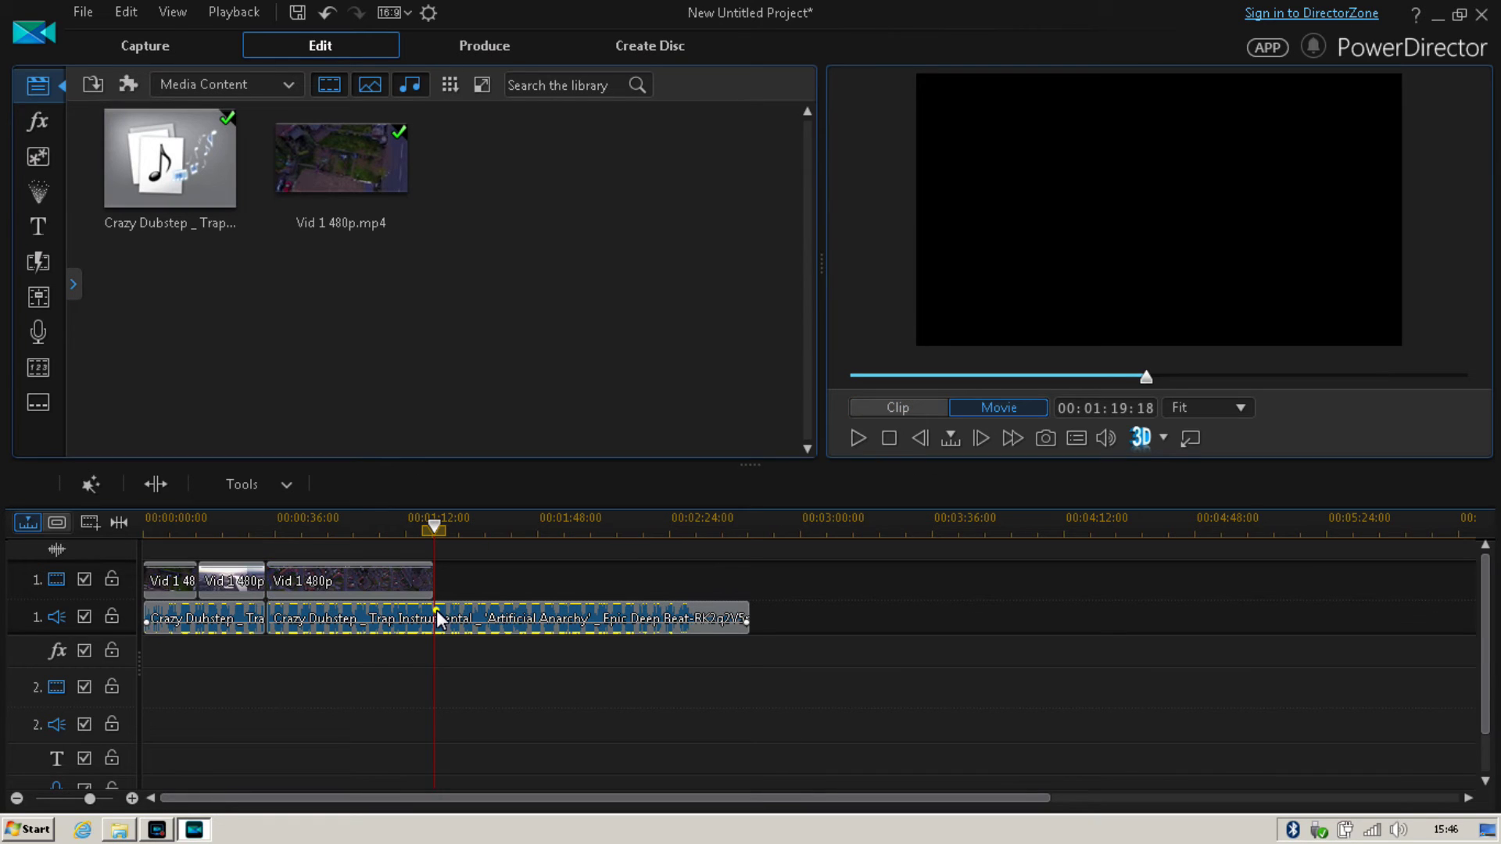
{"action": "right_click", "coordinate": [436, 610]}
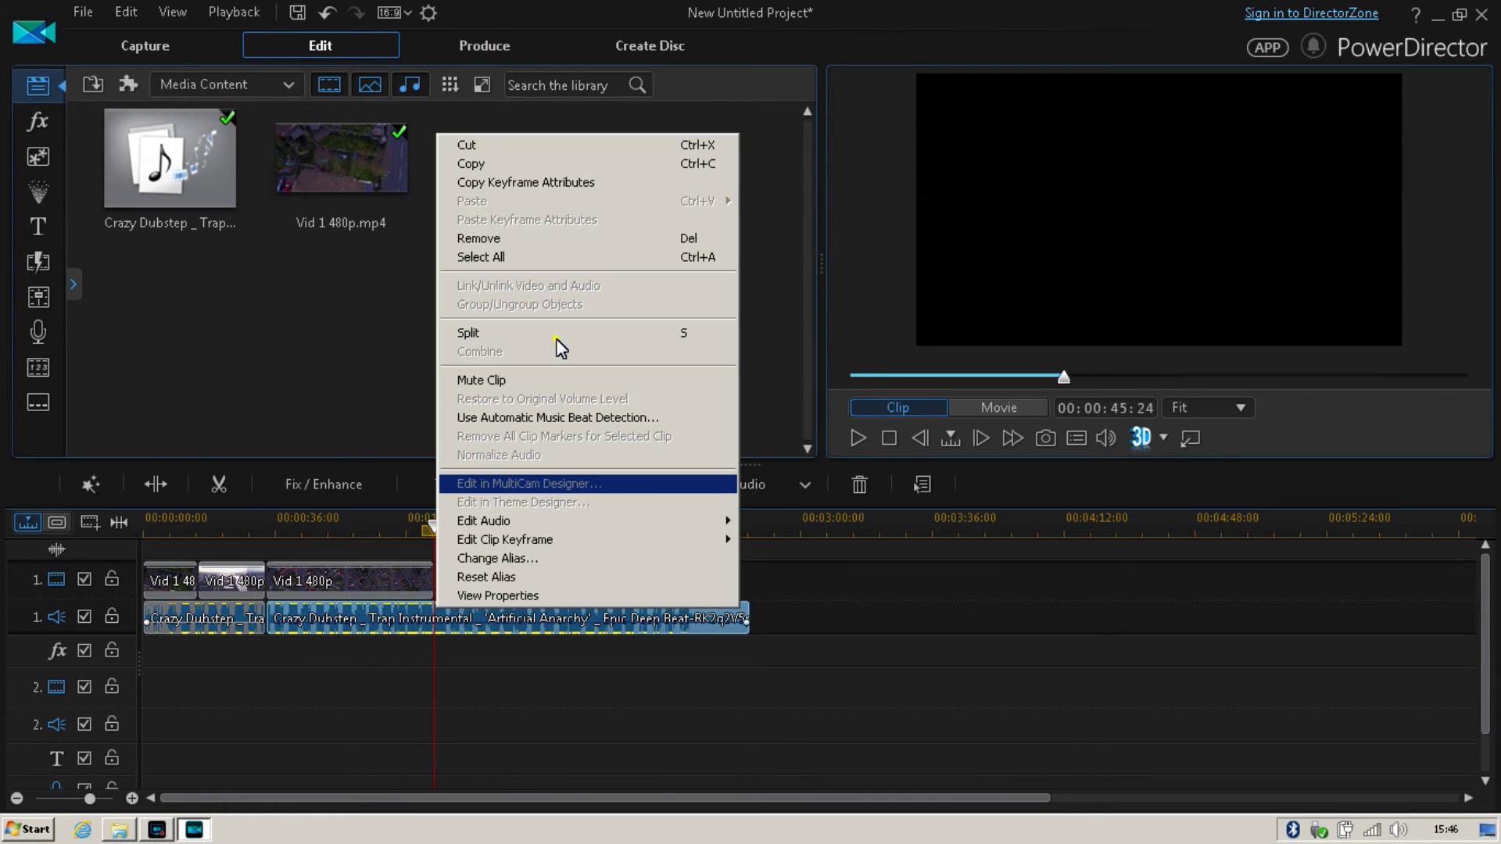
{"action": "left_click", "coordinate": [556, 339]}
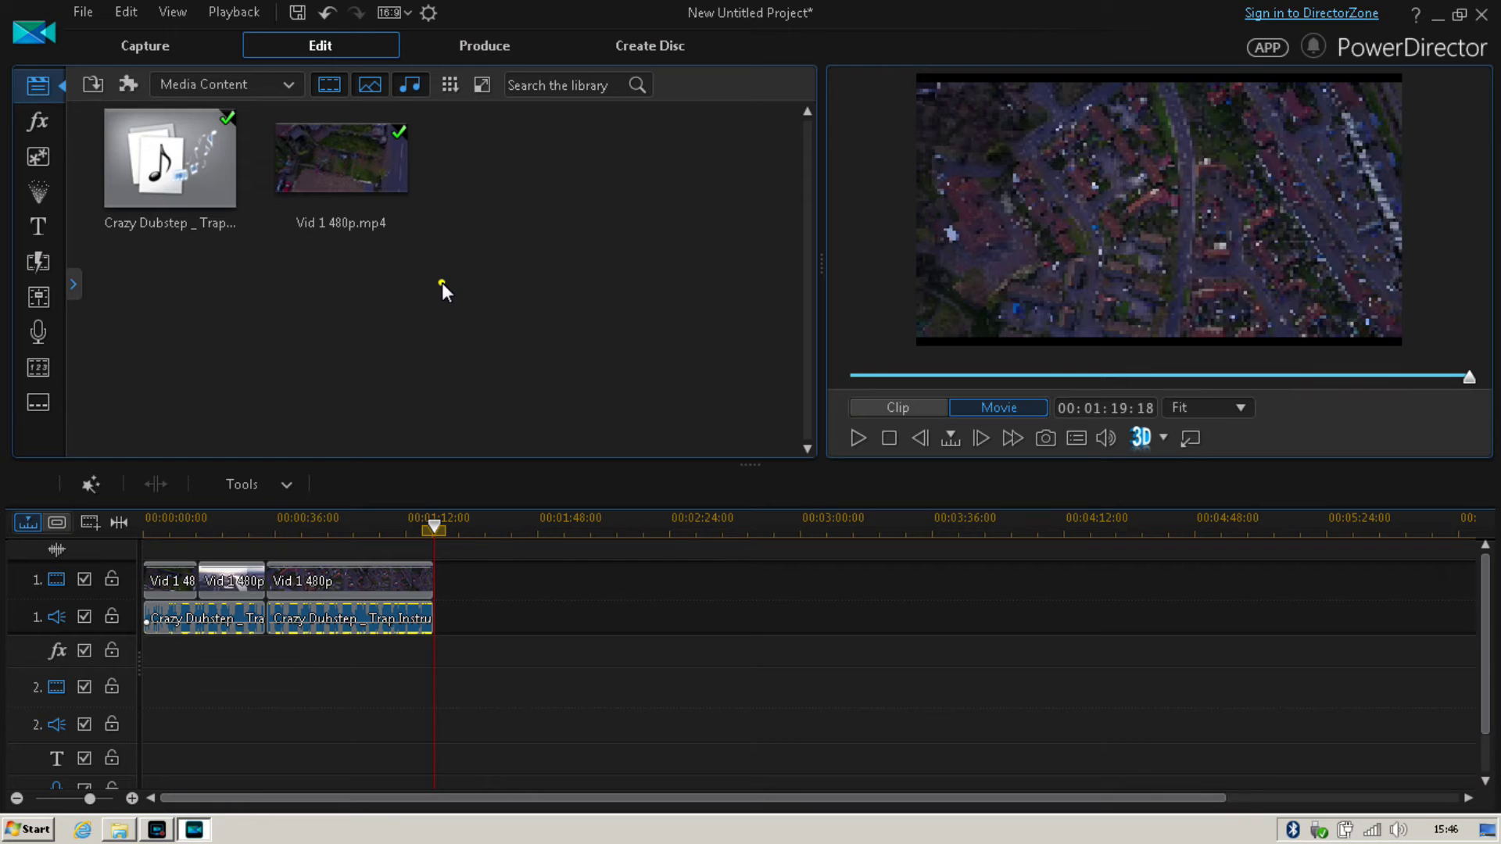
{"action": "key", "text": "Home"}
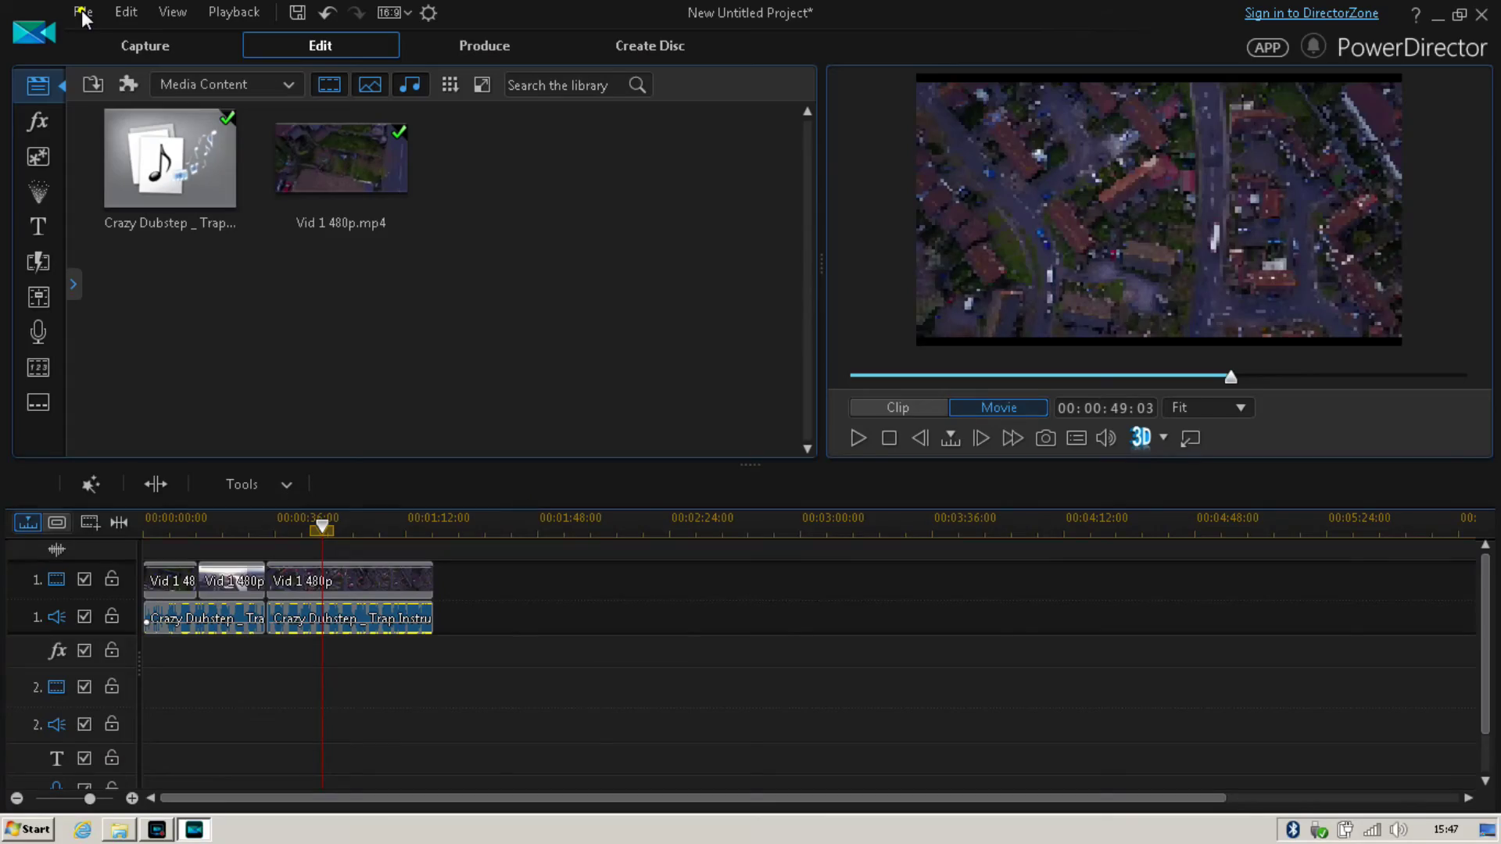
Step: Save the project under the name 'fly above house 3'
{"action": "key", "text": "ctrl+s"}
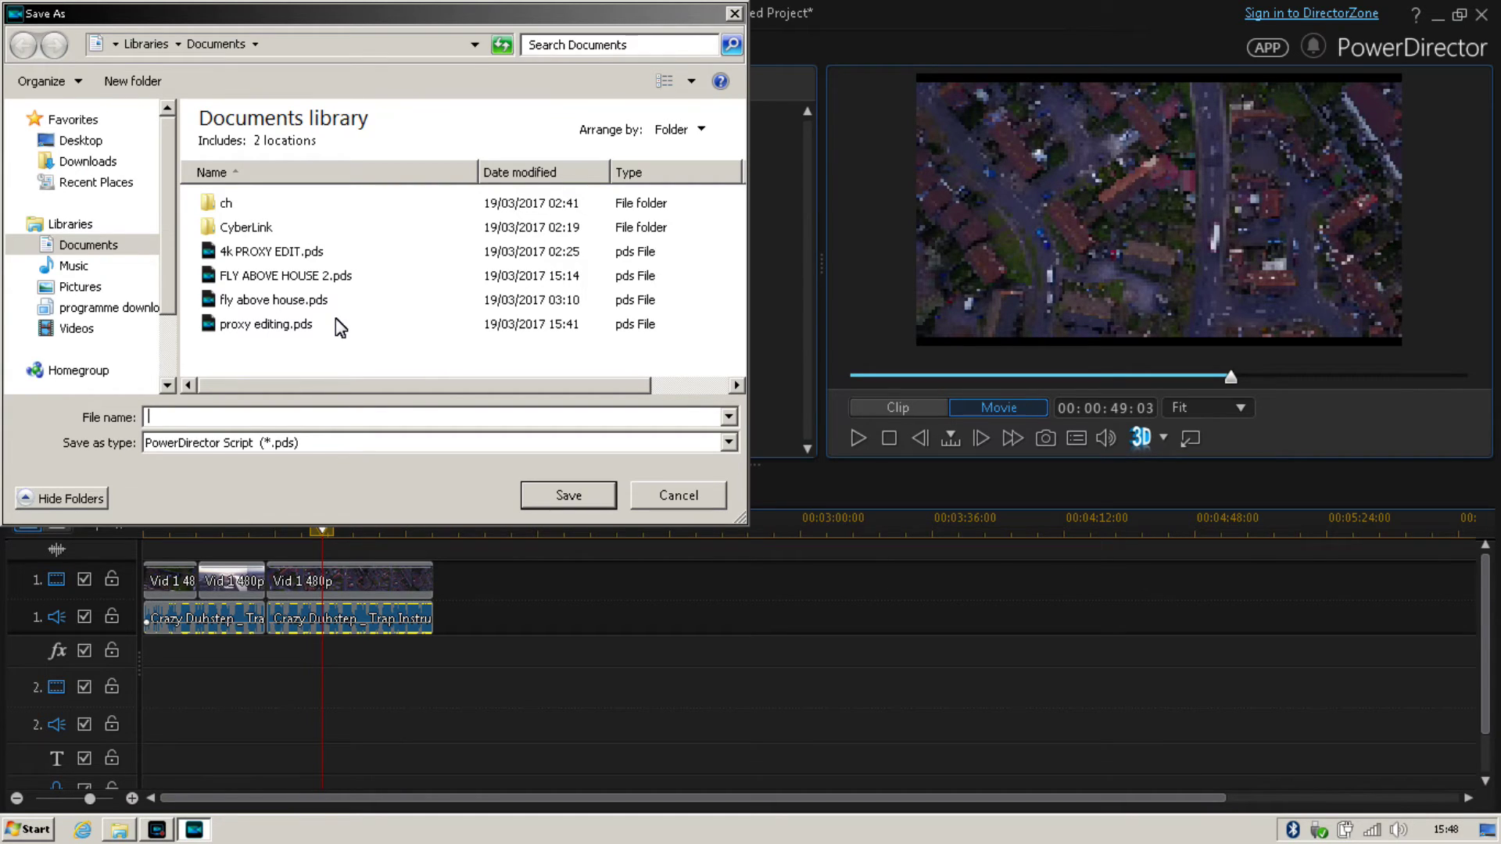
{"action": "type", "text": "fly above house 3"}
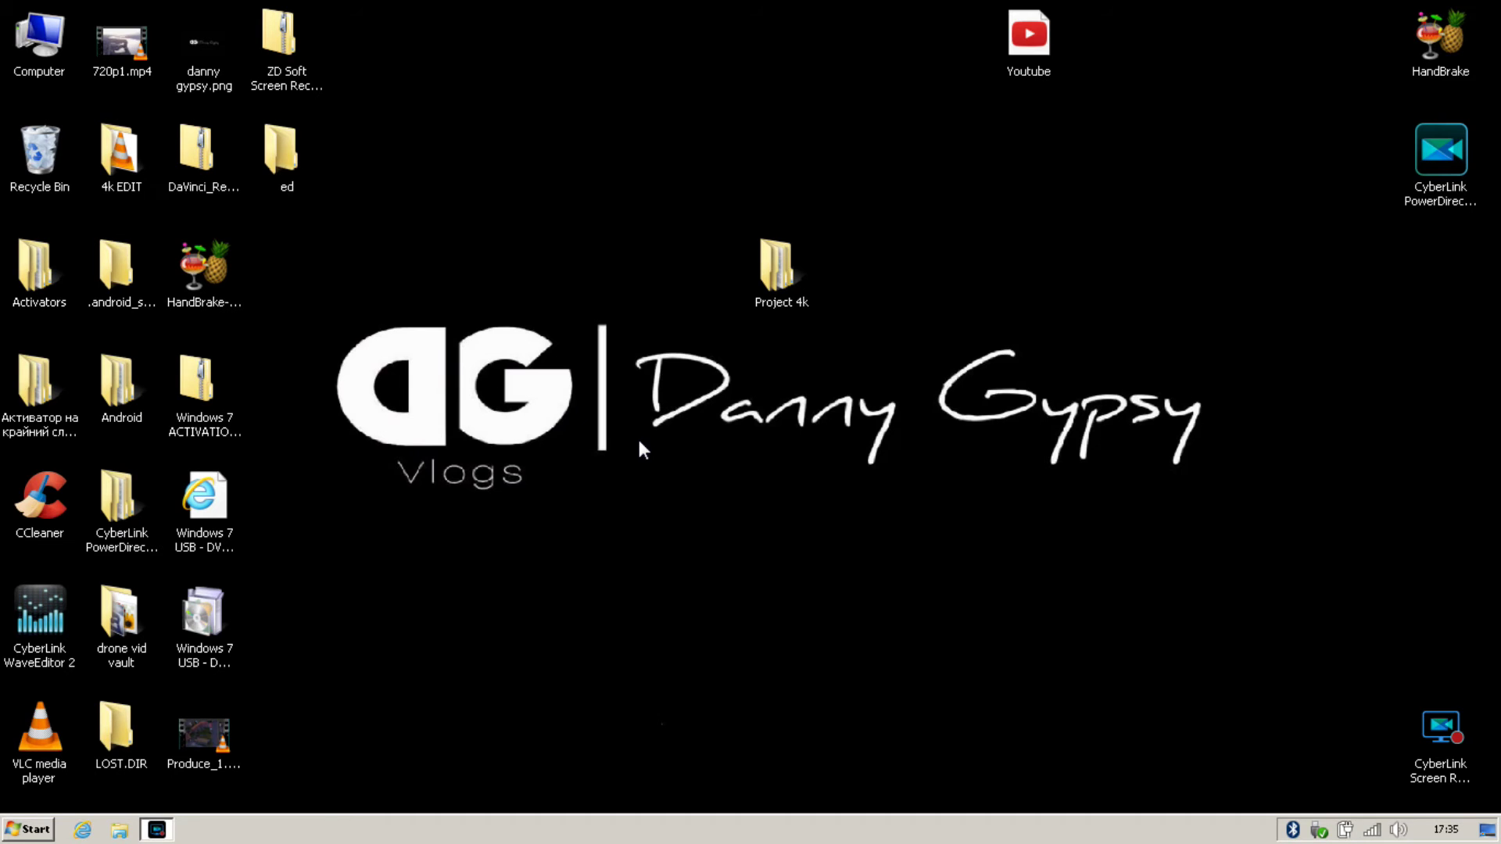
Step: In Project 4k > 480p, copy the Vid 1 480p.mp4 proxy's base name, leaving the name unchanged
{"action": "double_click", "coordinate": [773, 269]}
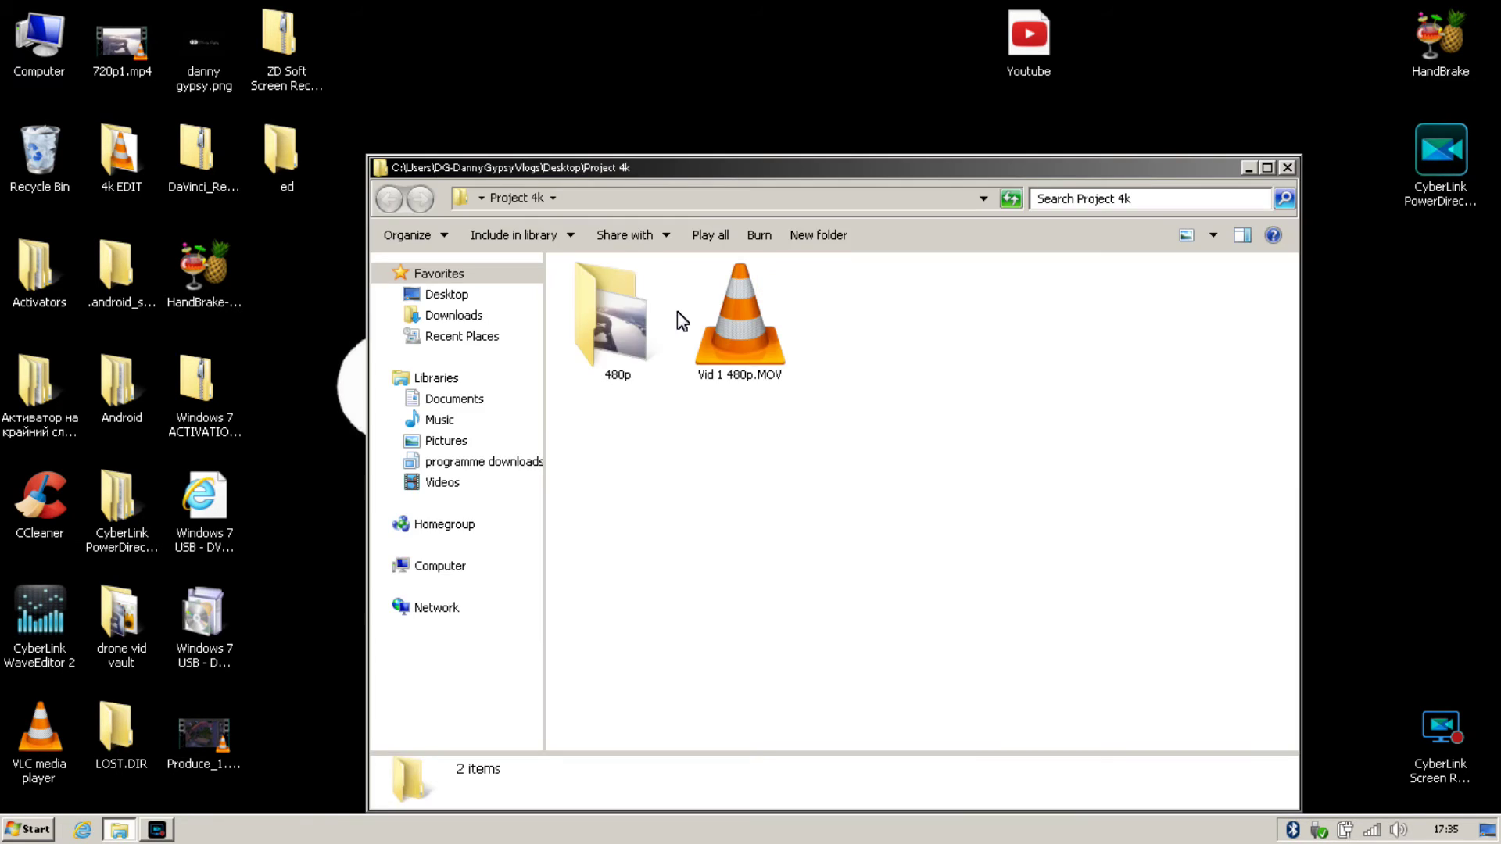
{"action": "left_click", "coordinate": [629, 329]}
{"action": "double_click", "coordinate": [629, 328]}
{"action": "left_click", "coordinate": [744, 387]}
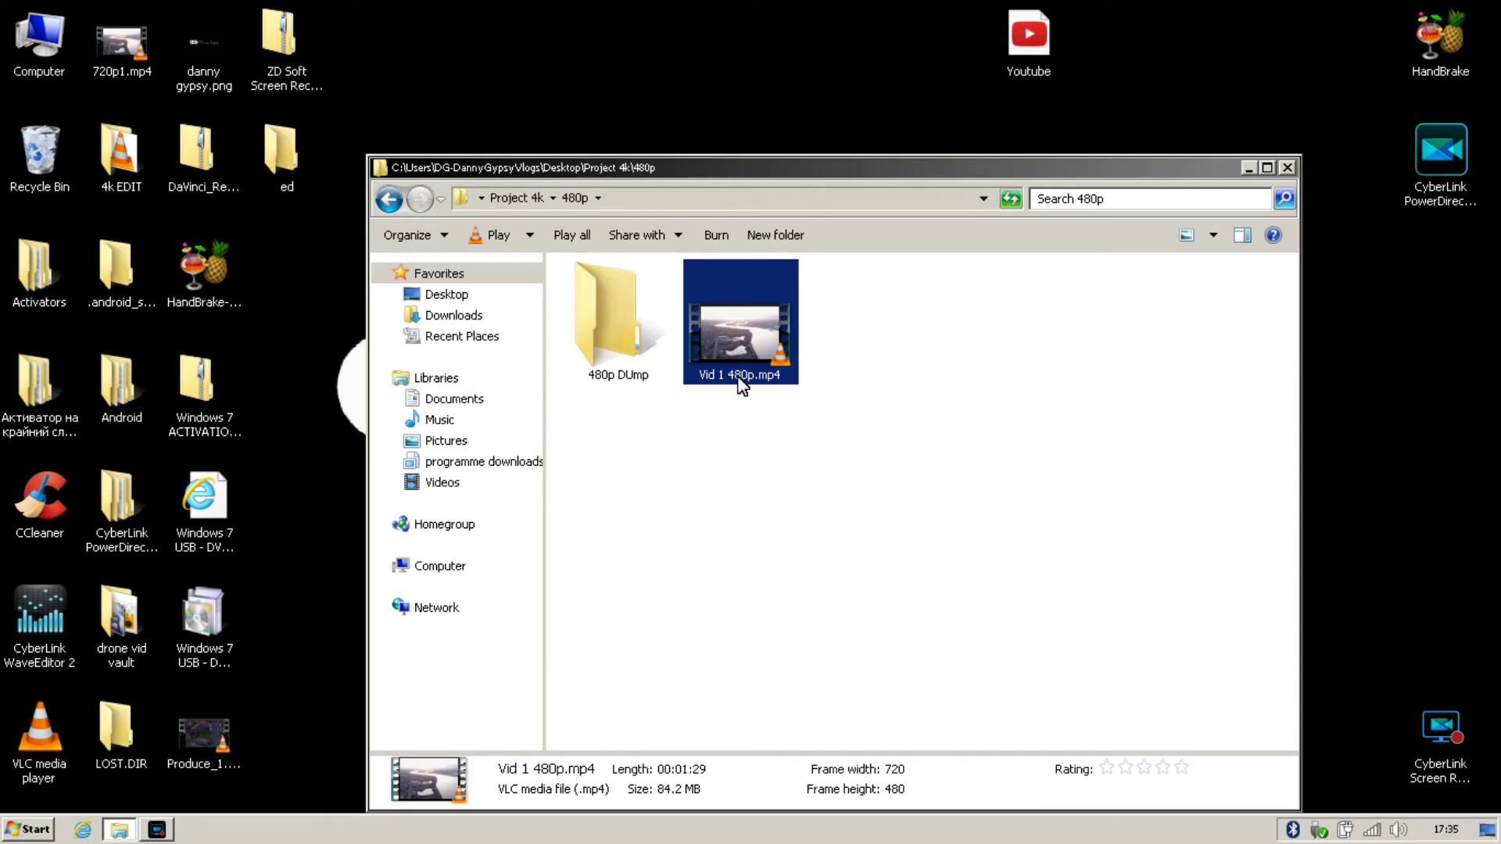
{"action": "right_click", "coordinate": [741, 383]}
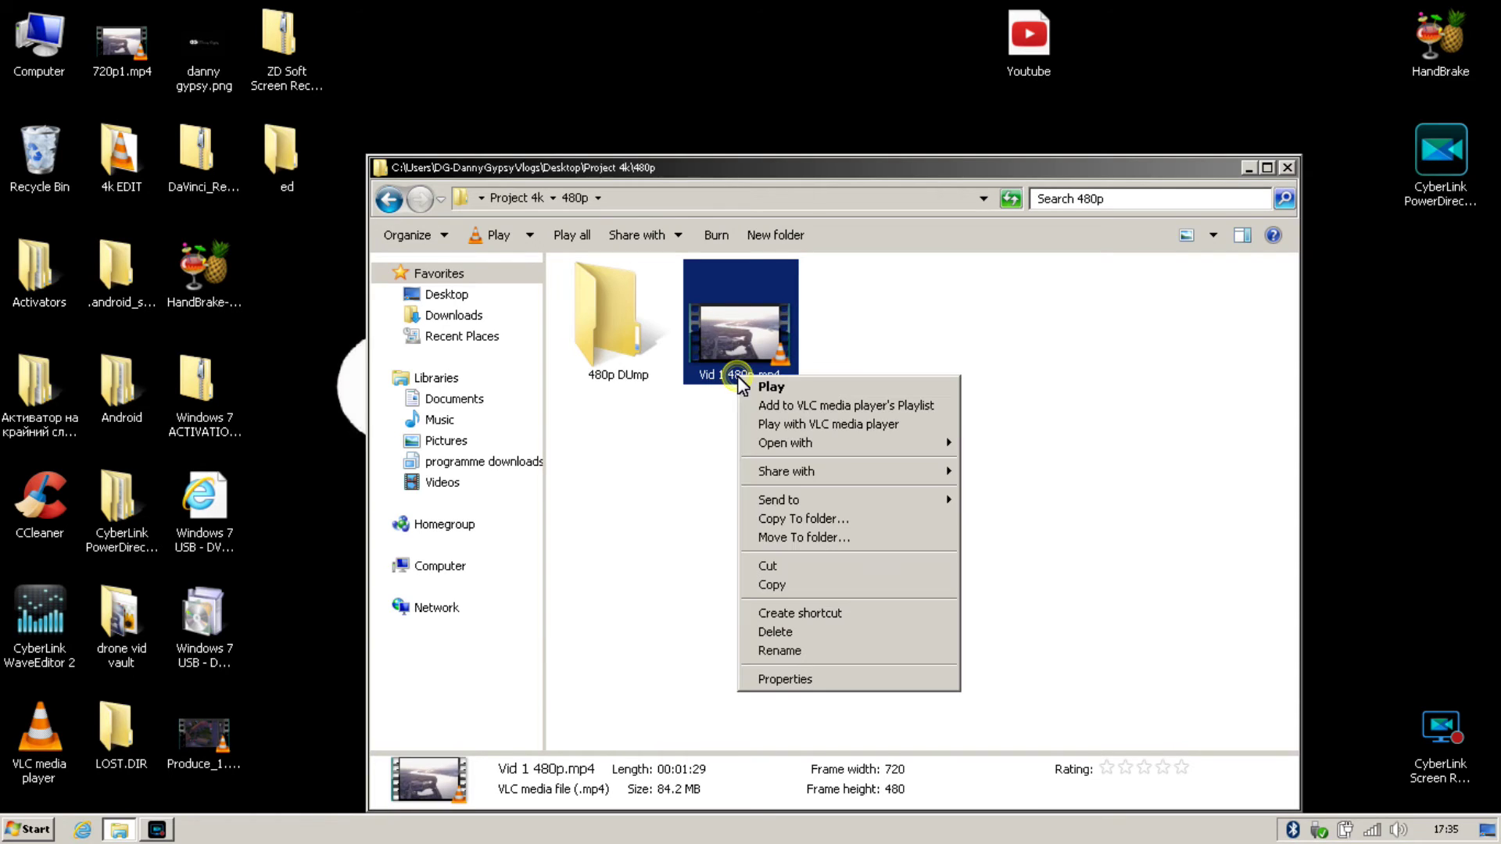
{"action": "left_click", "coordinate": [801, 649]}
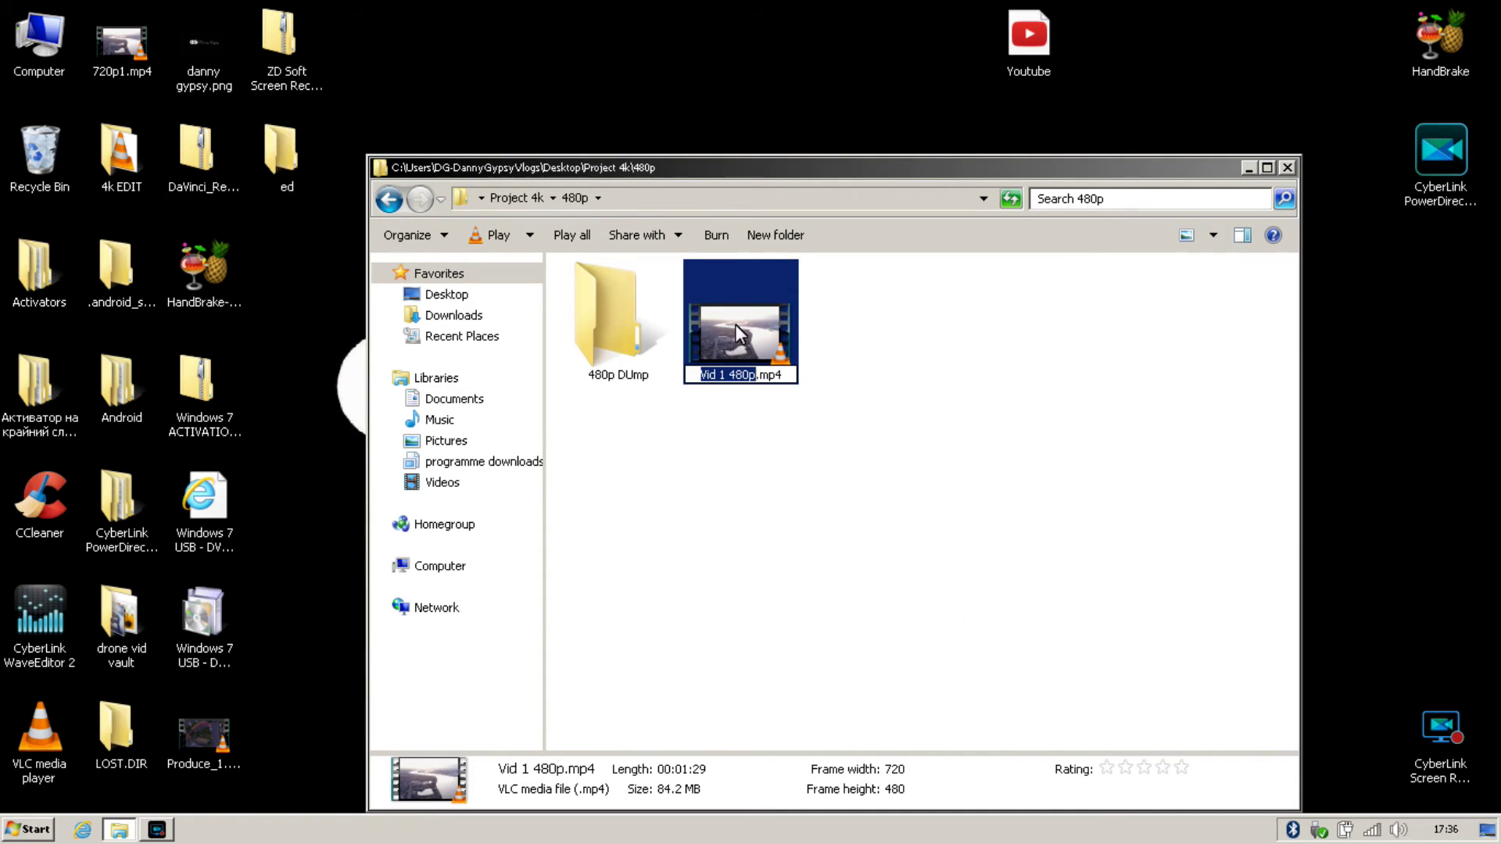
{"action": "right_click", "coordinate": [733, 376]}
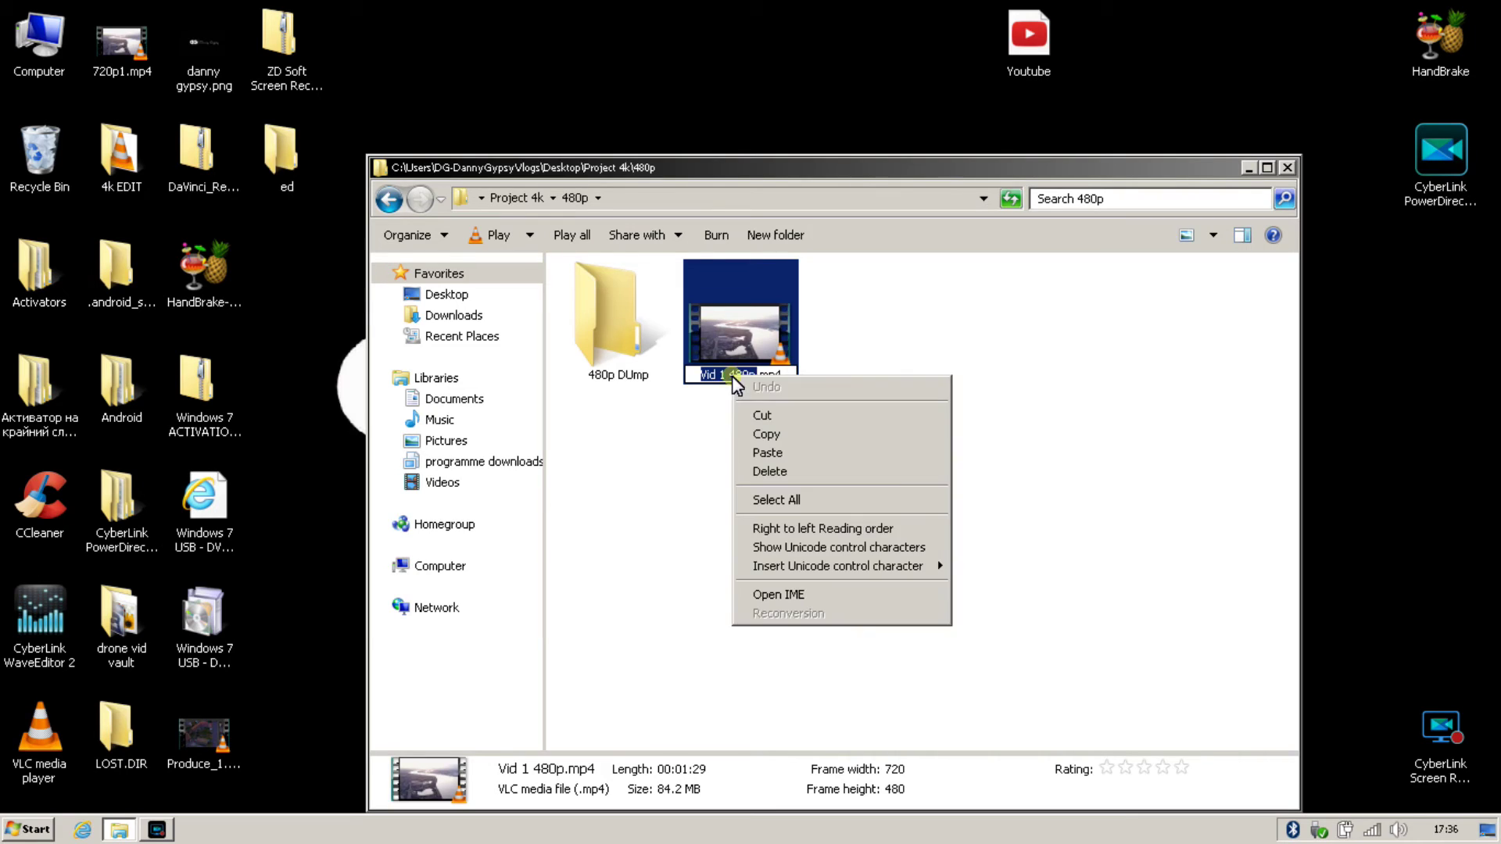
{"action": "left_click", "coordinate": [761, 432]}
{"action": "left_click", "coordinate": [747, 444]}
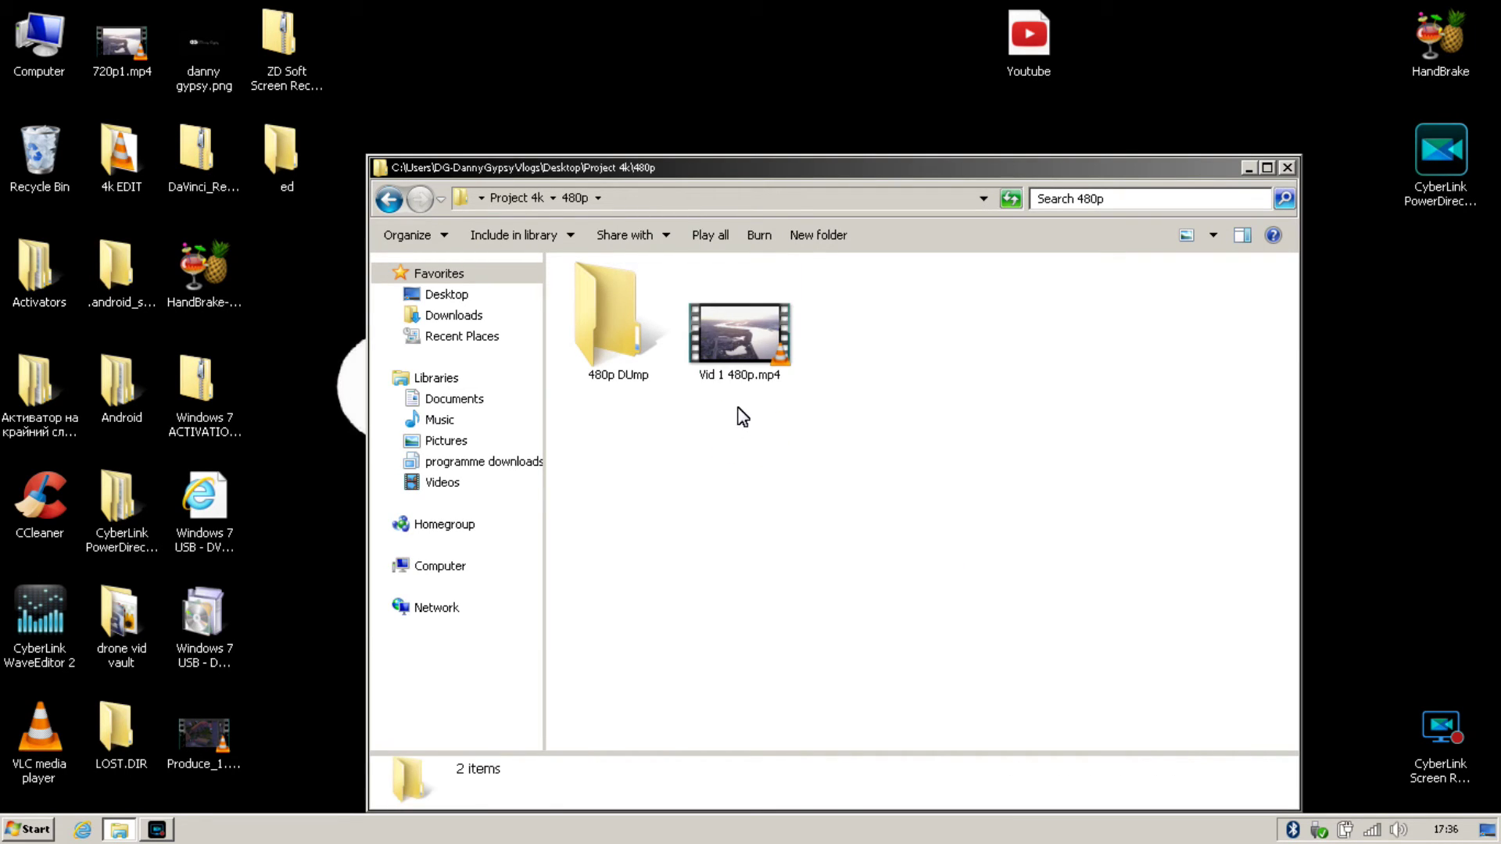
Step: Move Vid 1 480p.mp4 into the 480p DUmp folder
{"action": "left_click", "coordinate": [747, 358]}
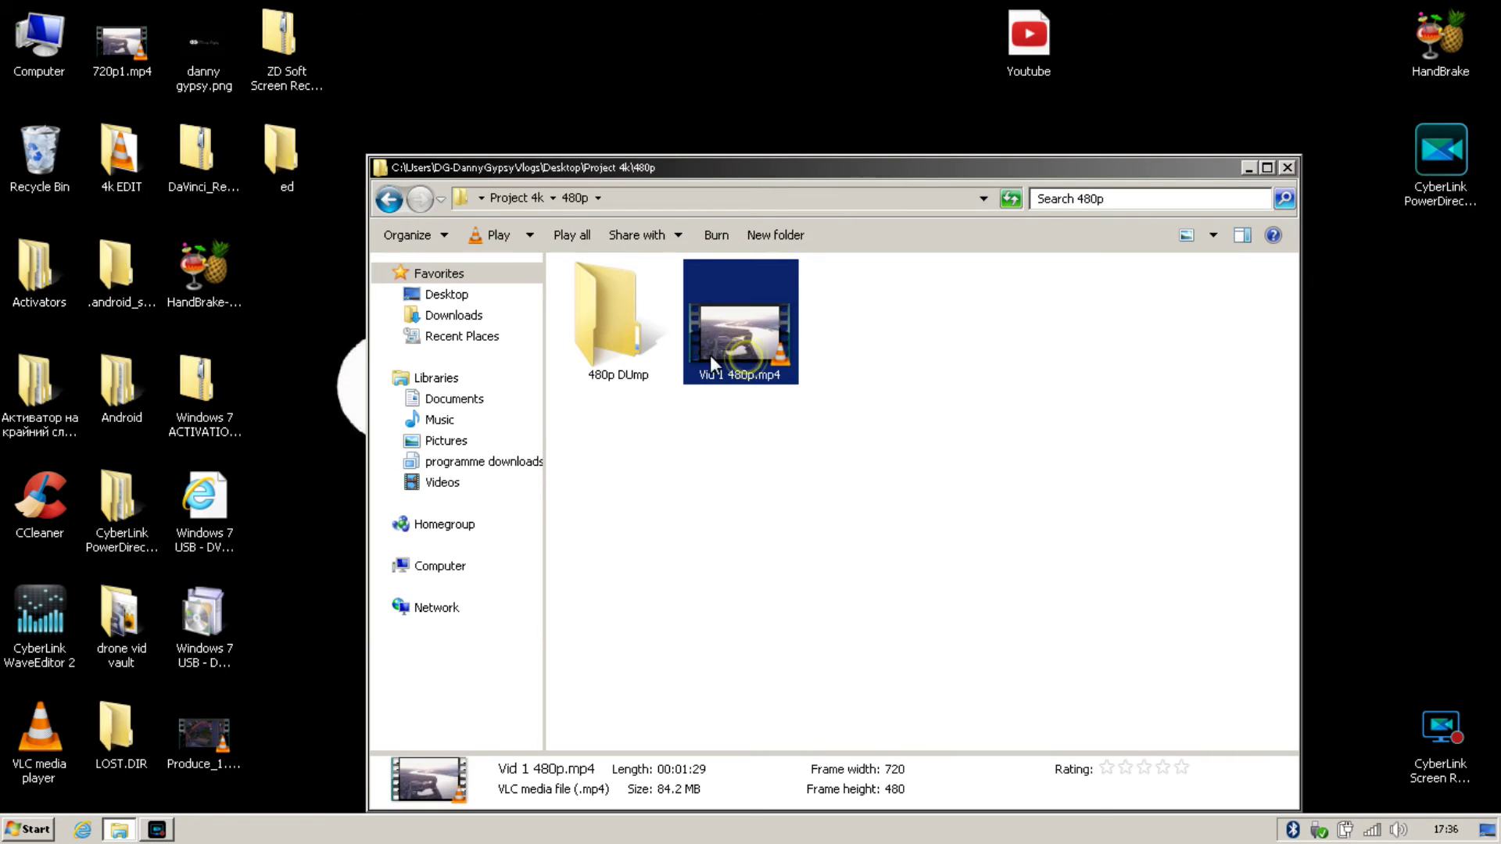
{"action": "left_click", "coordinate": [659, 345], "text": "ctrl"}
{"action": "left_click_drag", "start_coordinate": [631, 339], "coordinate": [616, 339]}
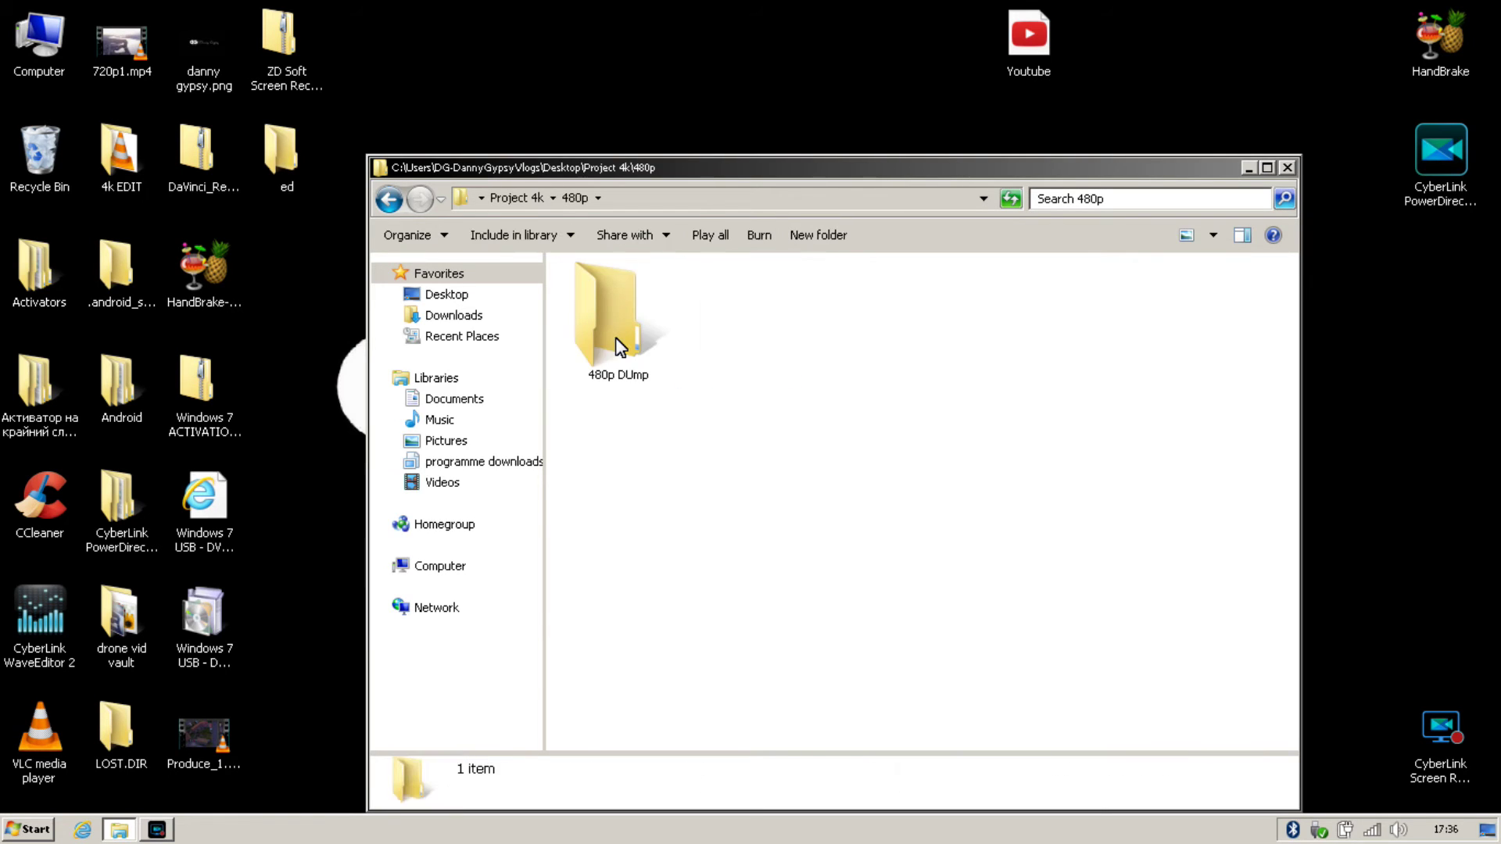
Step: Move Vid 1 480p.MOV from Project 4k into the 480p folder, then close Explorer
{"action": "left_click", "coordinate": [388, 198]}
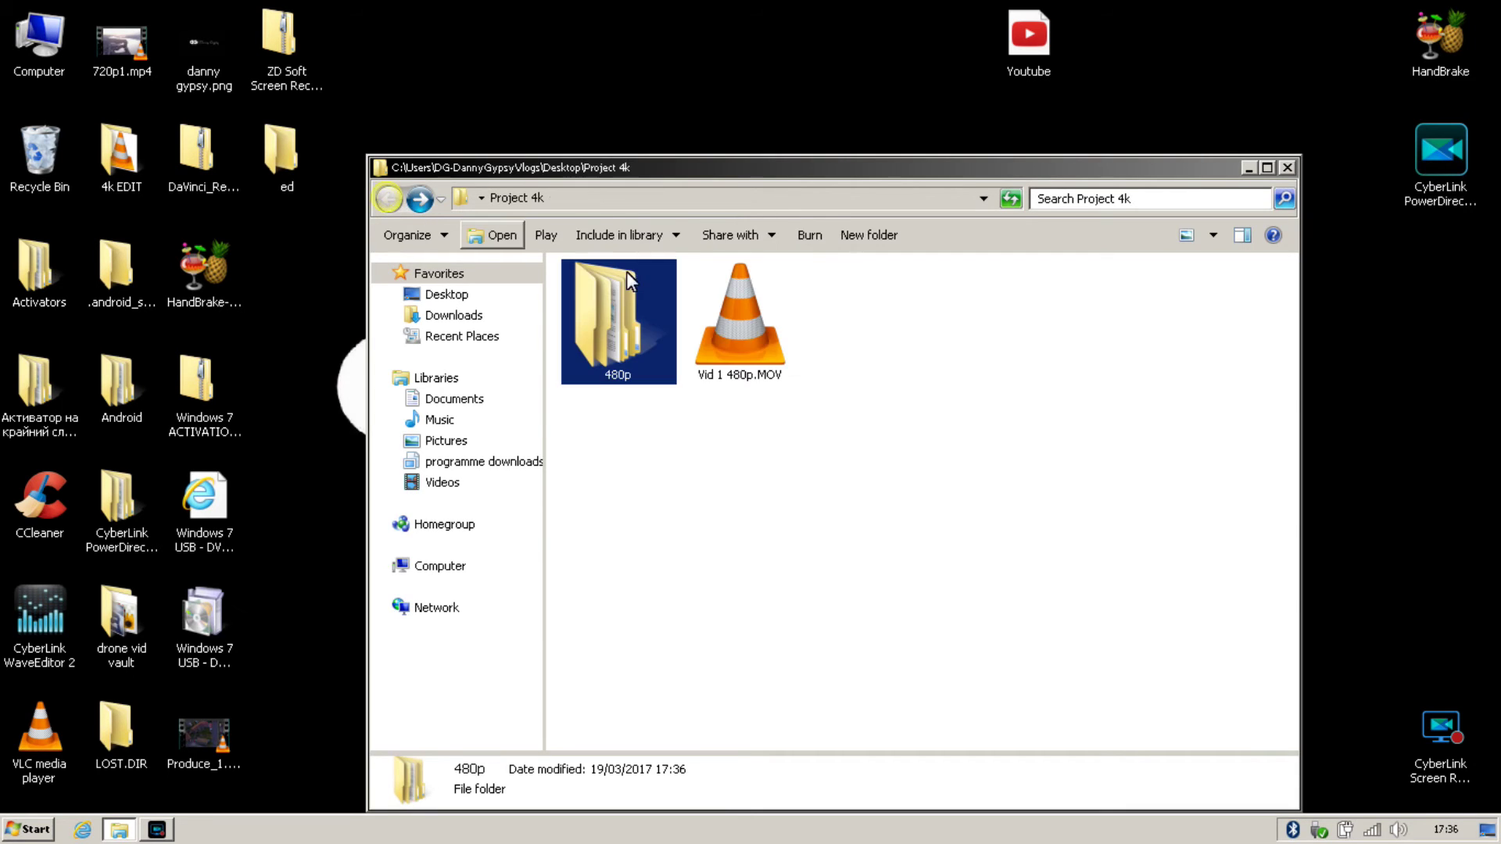
{"action": "left_click", "coordinate": [736, 328]}
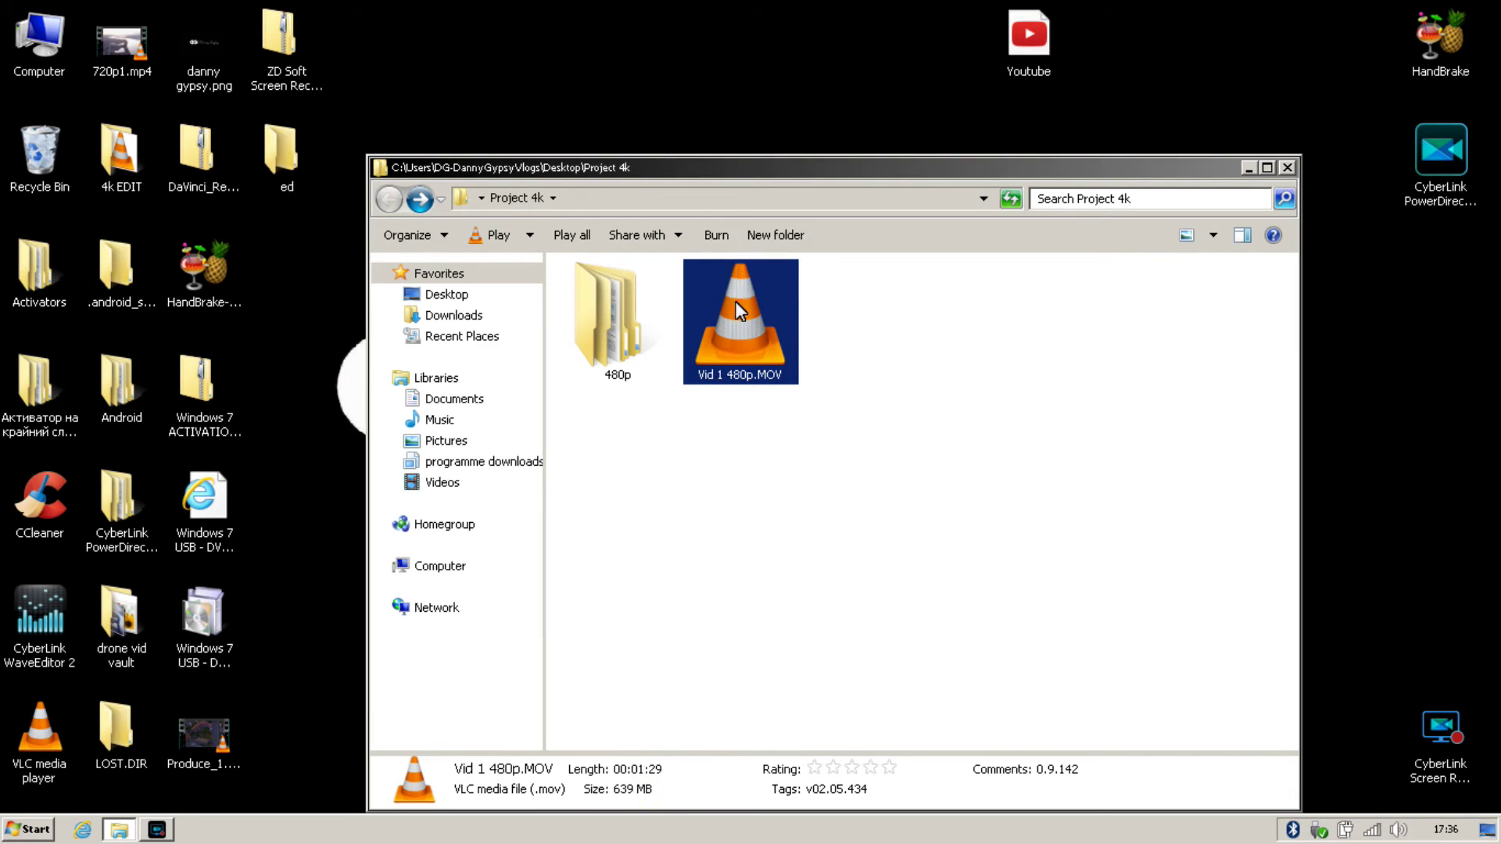
{"action": "left_click", "coordinate": [651, 328], "text": "ctrl"}
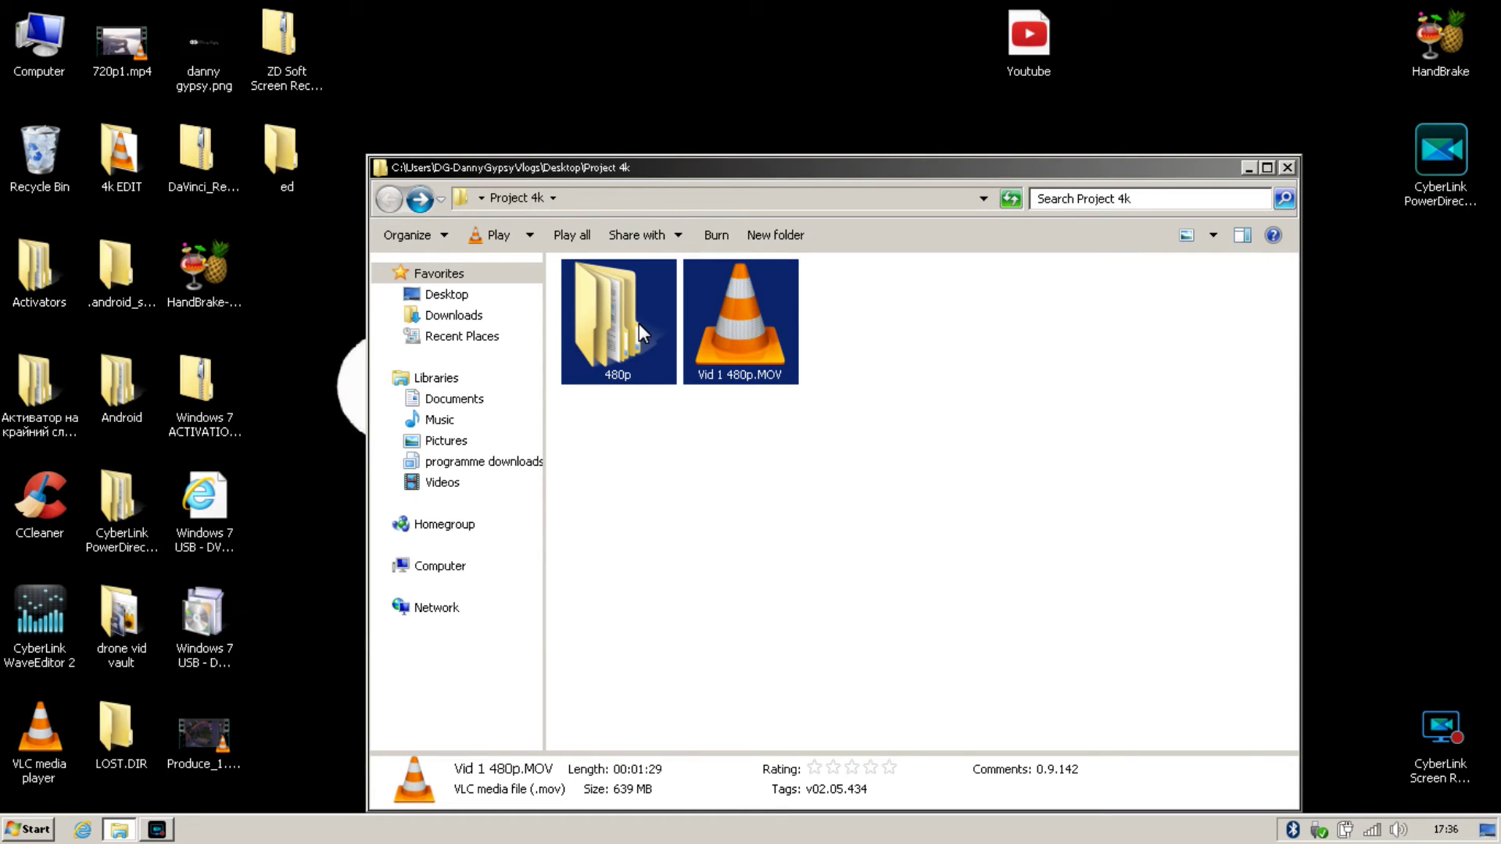
{"action": "left_click", "coordinate": [640, 322], "text": "ctrl"}
{"action": "key", "text": "Delete"}
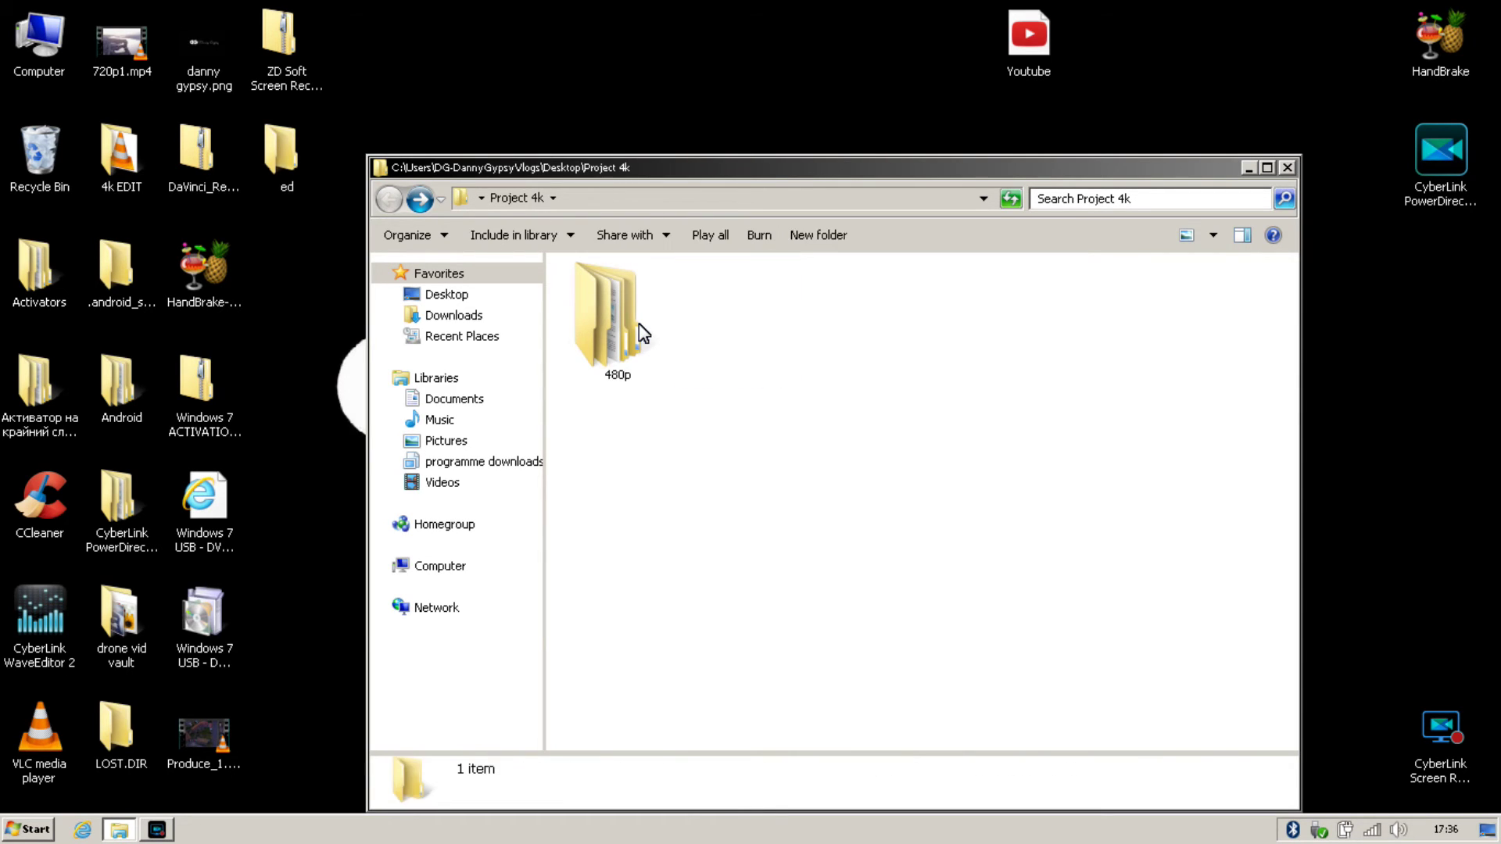
{"action": "left_click", "coordinate": [1287, 169]}
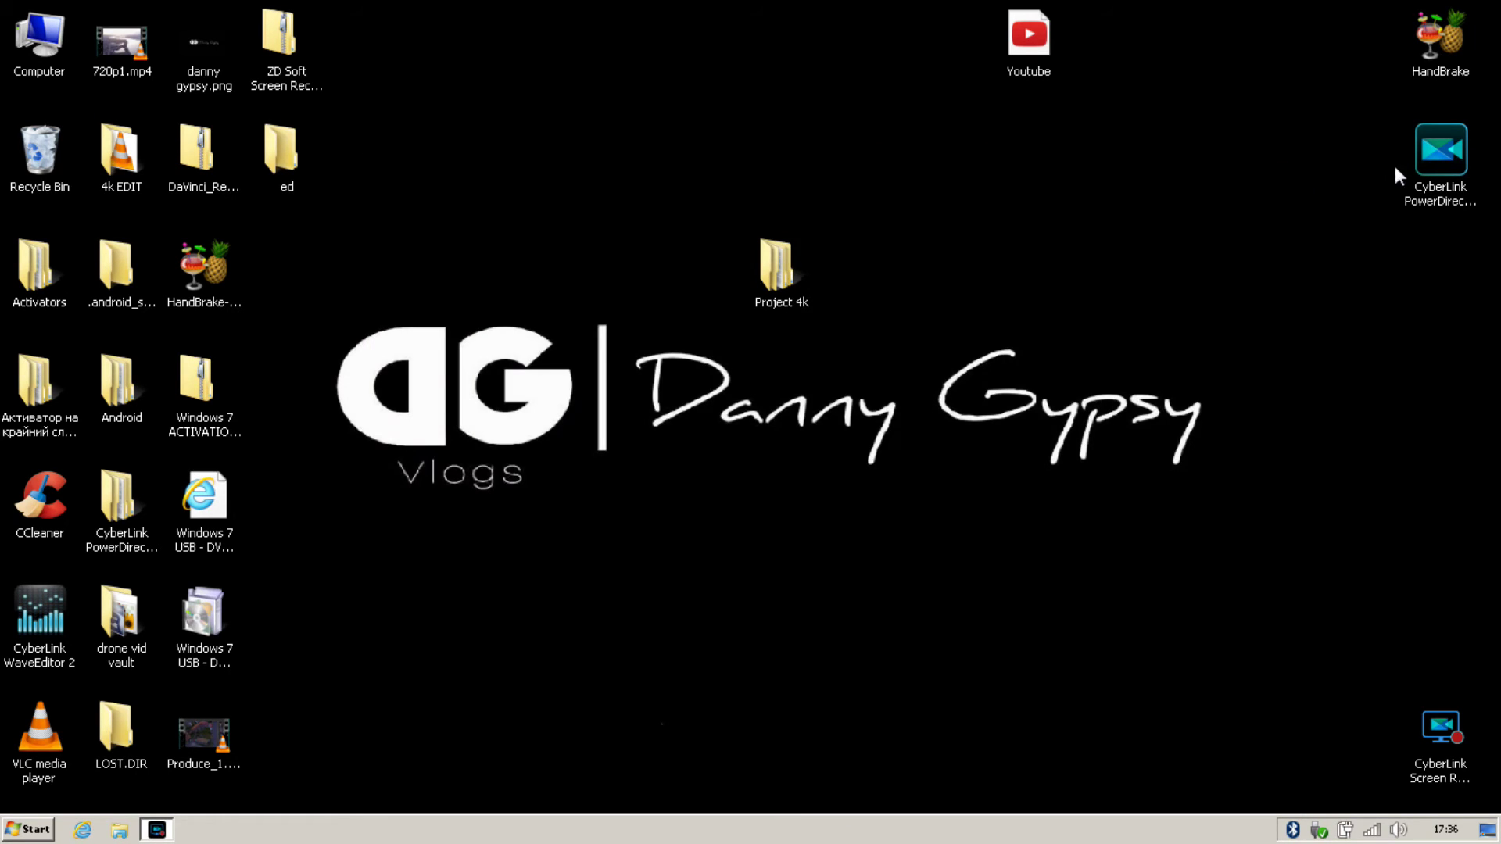
Step: Relaunch PowerDirector, discard the untitled project's changes and select fly above house 3.pds to open
{"action": "double_click", "coordinate": [1443, 161]}
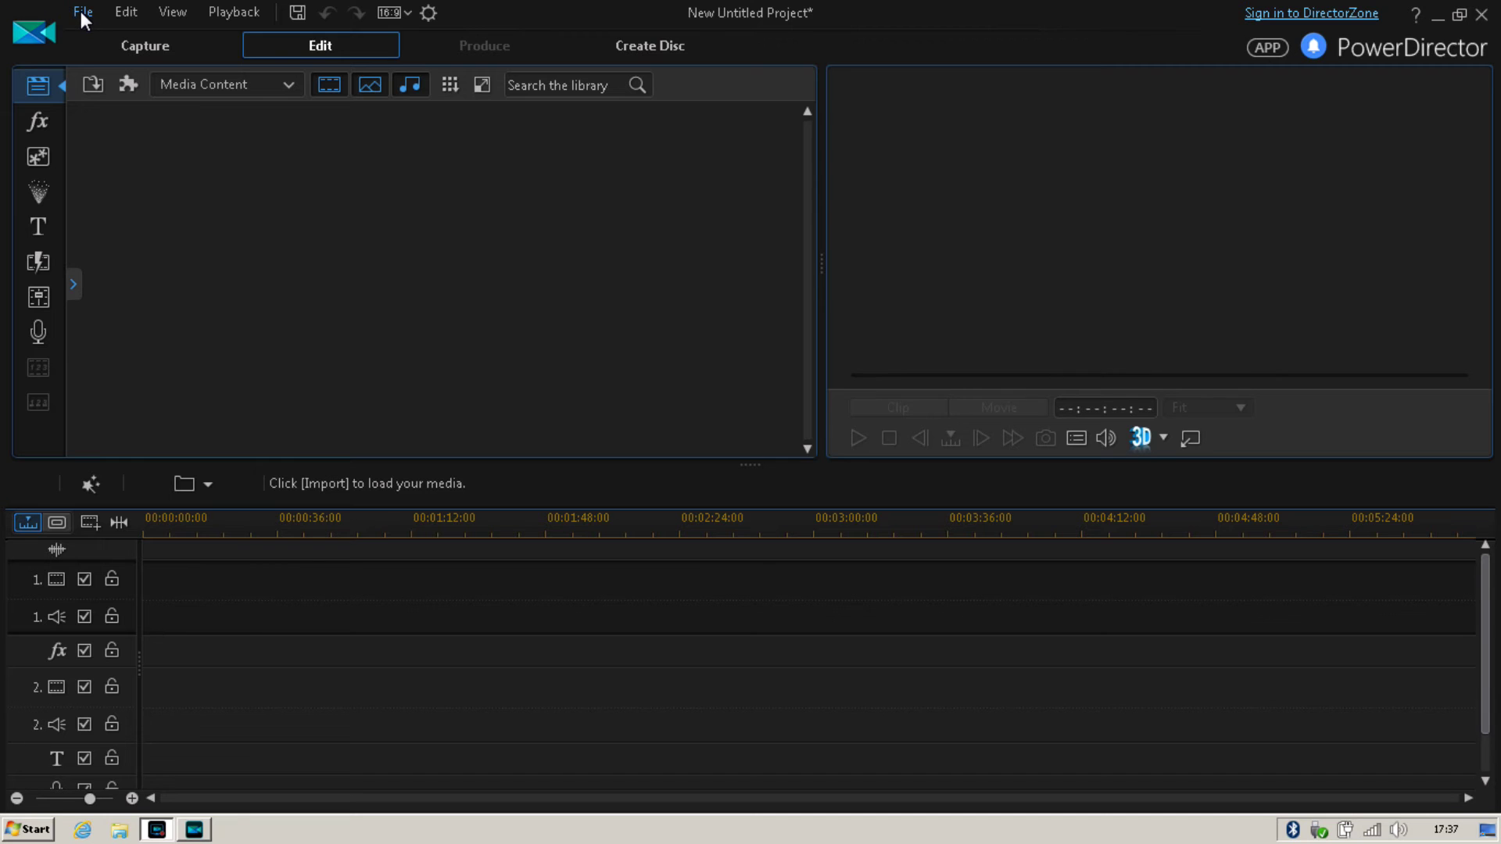
{"action": "left_click", "coordinate": [81, 11]}
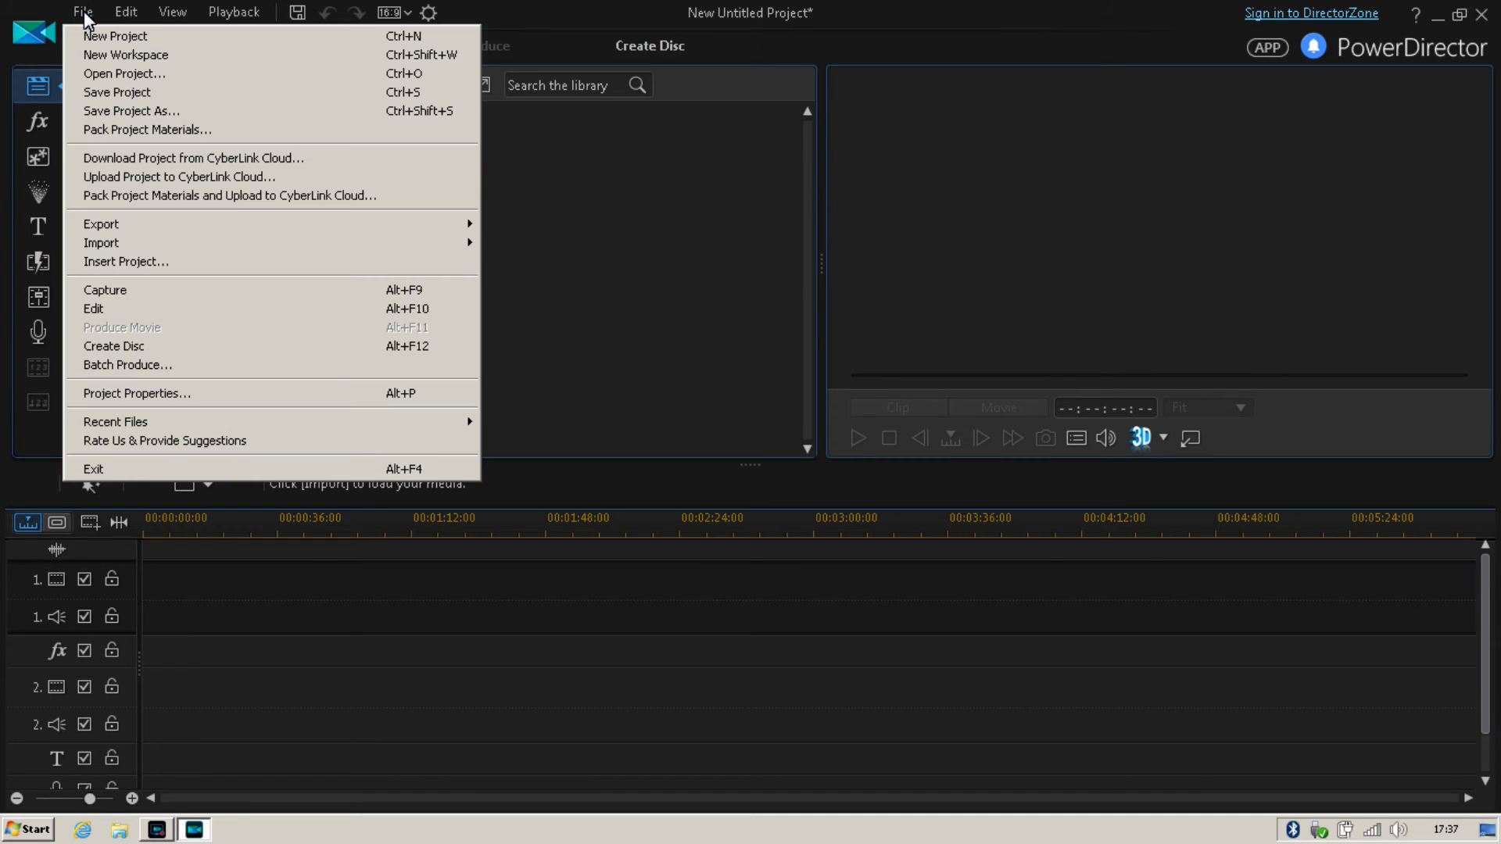
{"action": "left_click", "coordinate": [110, 73]}
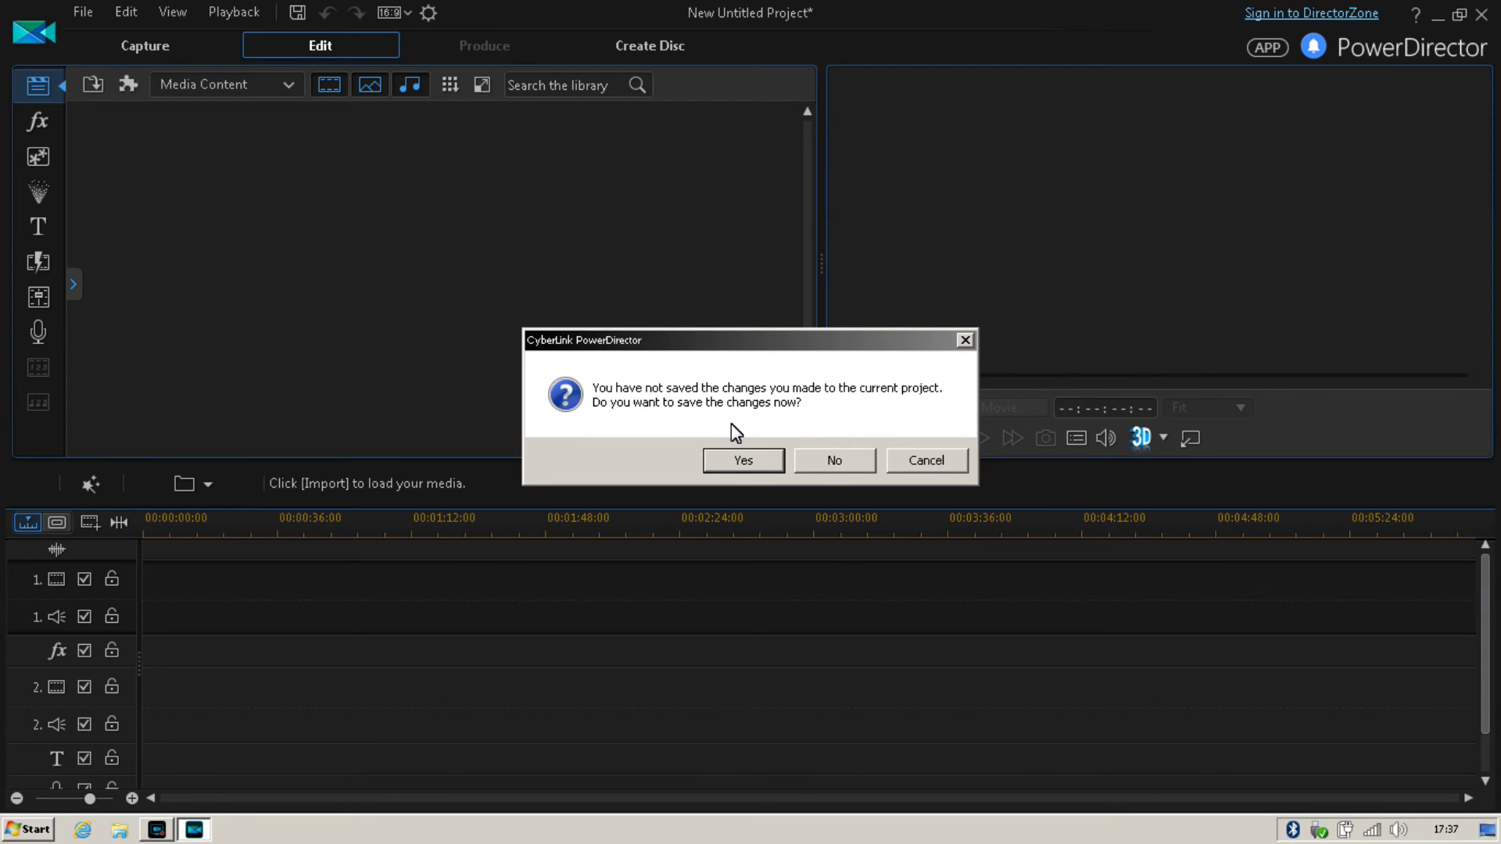
{"action": "left_click", "coordinate": [828, 462]}
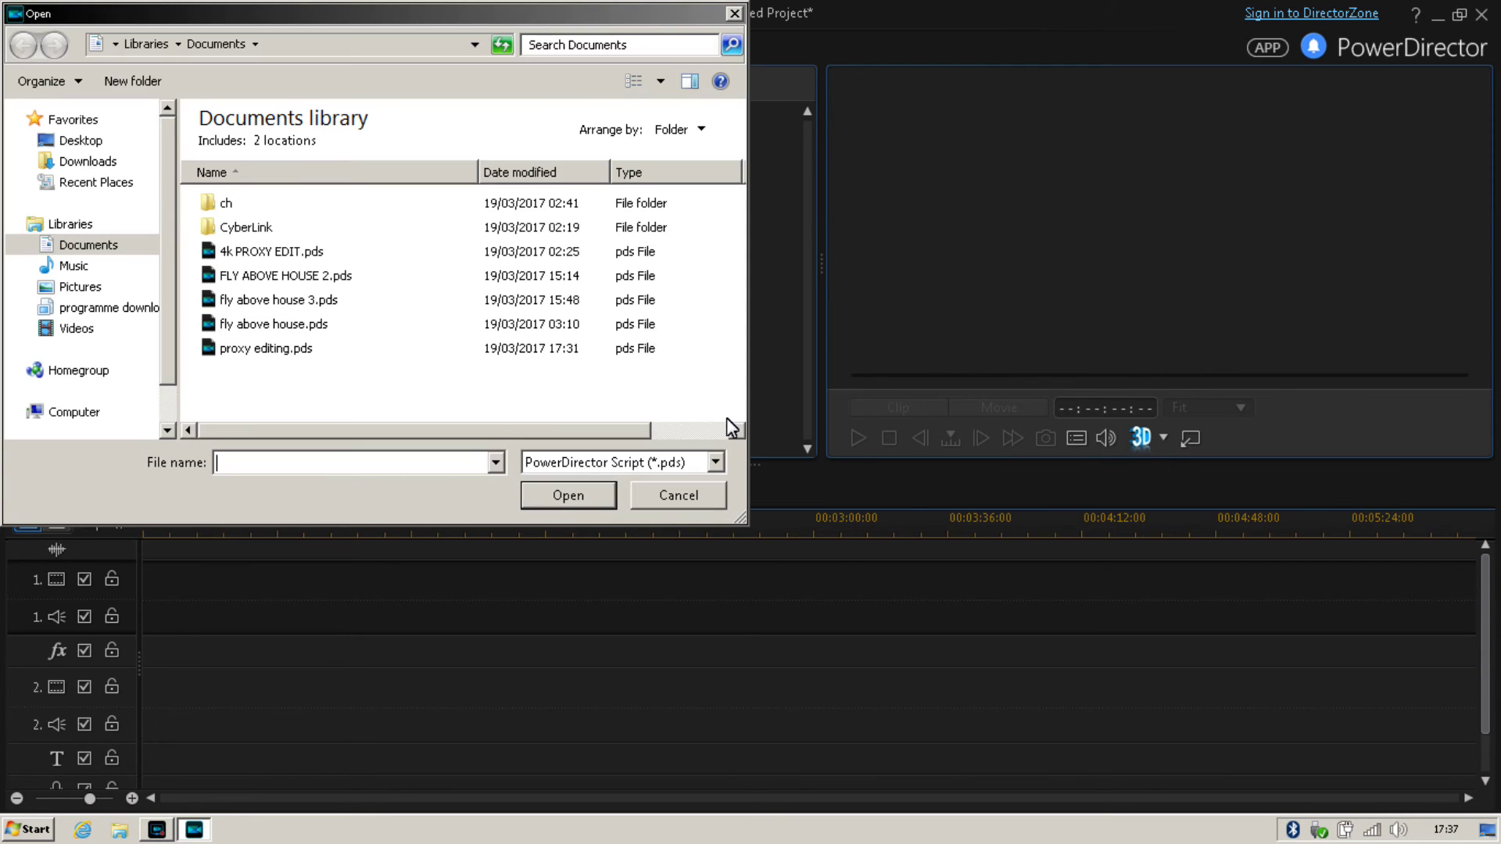
{"action": "left_click", "coordinate": [299, 300]}
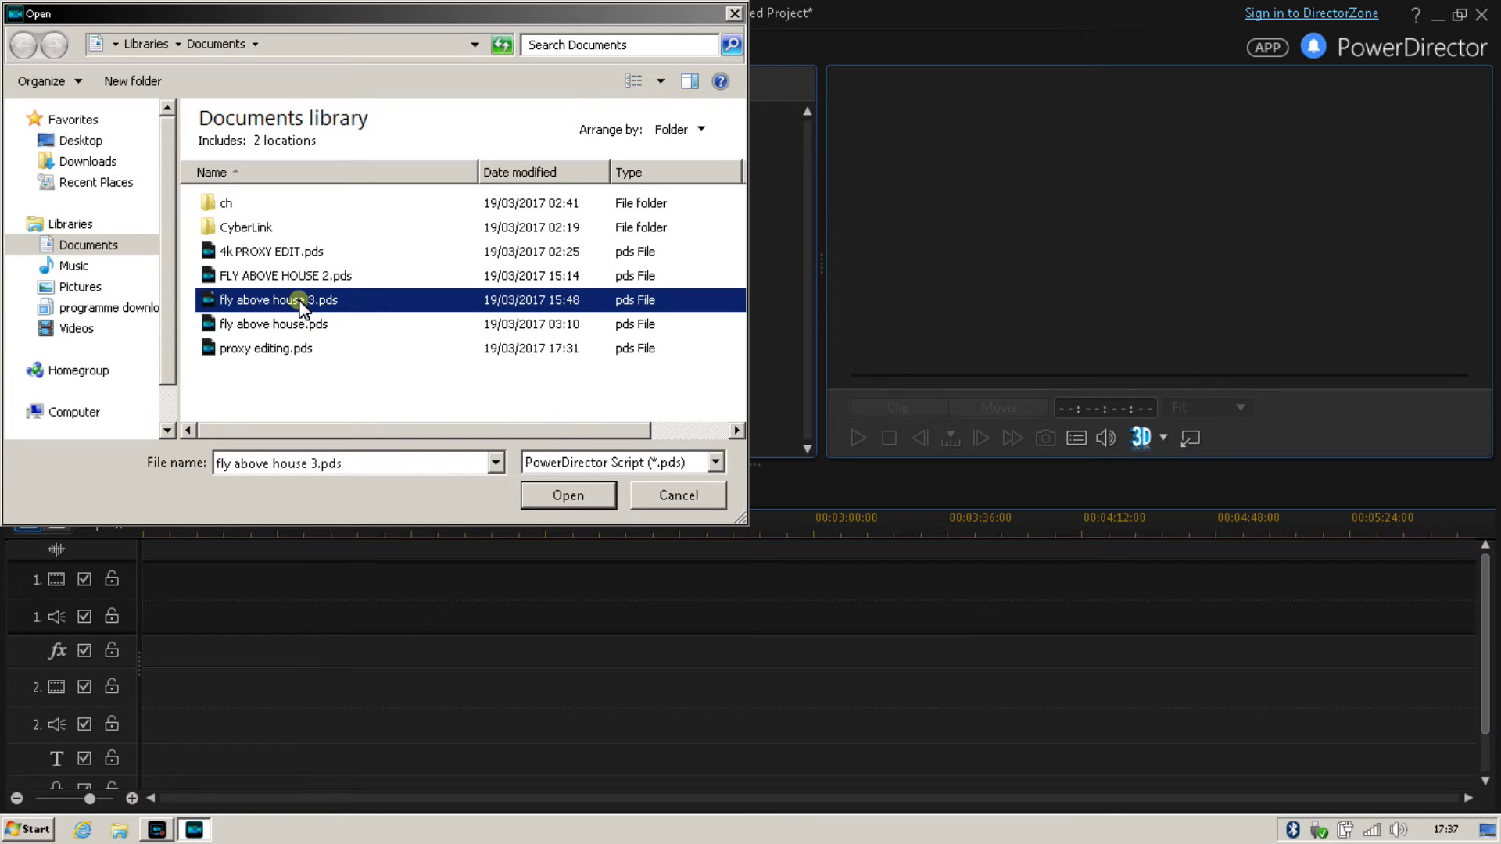
Step: Open fly above house 3 and relink the missing clip to Desktop > Project 4k > 480p > Vid 1 480p.MOV
{"action": "left_click", "coordinate": [568, 495]}
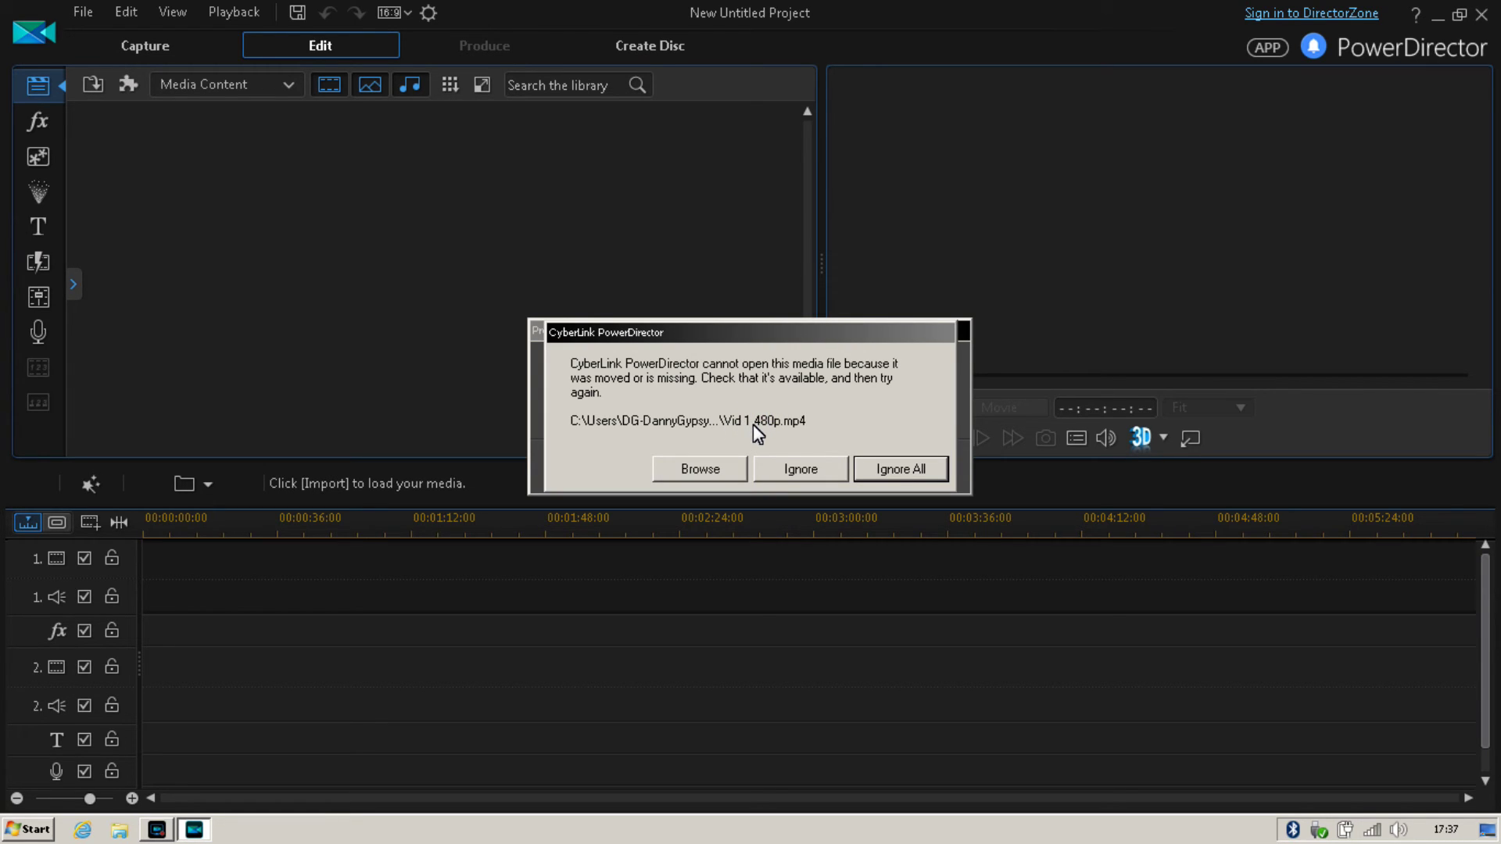
{"action": "left_click", "coordinate": [710, 468]}
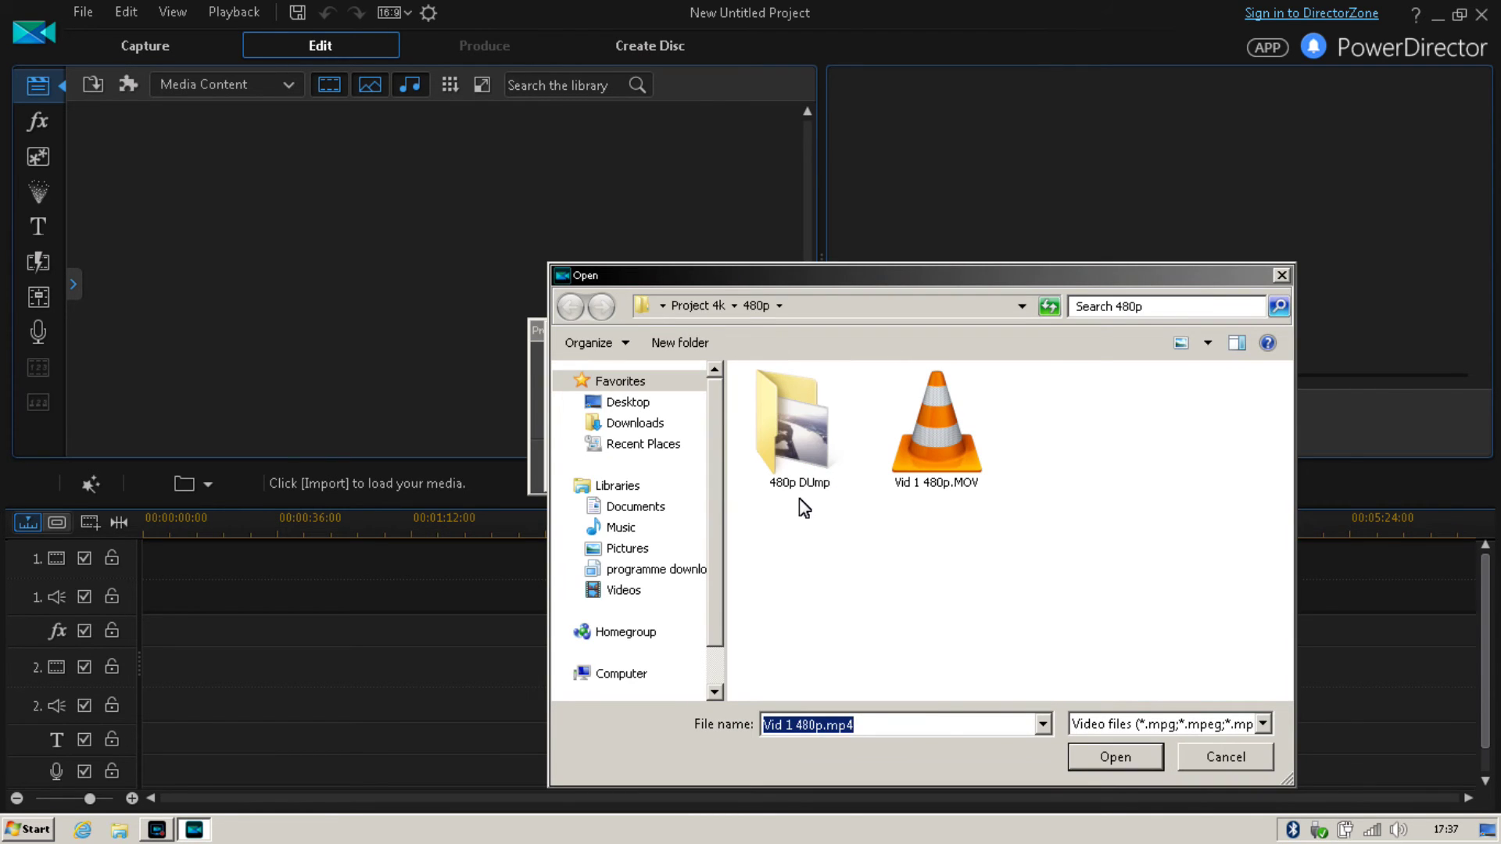
{"action": "left_click", "coordinate": [629, 401]}
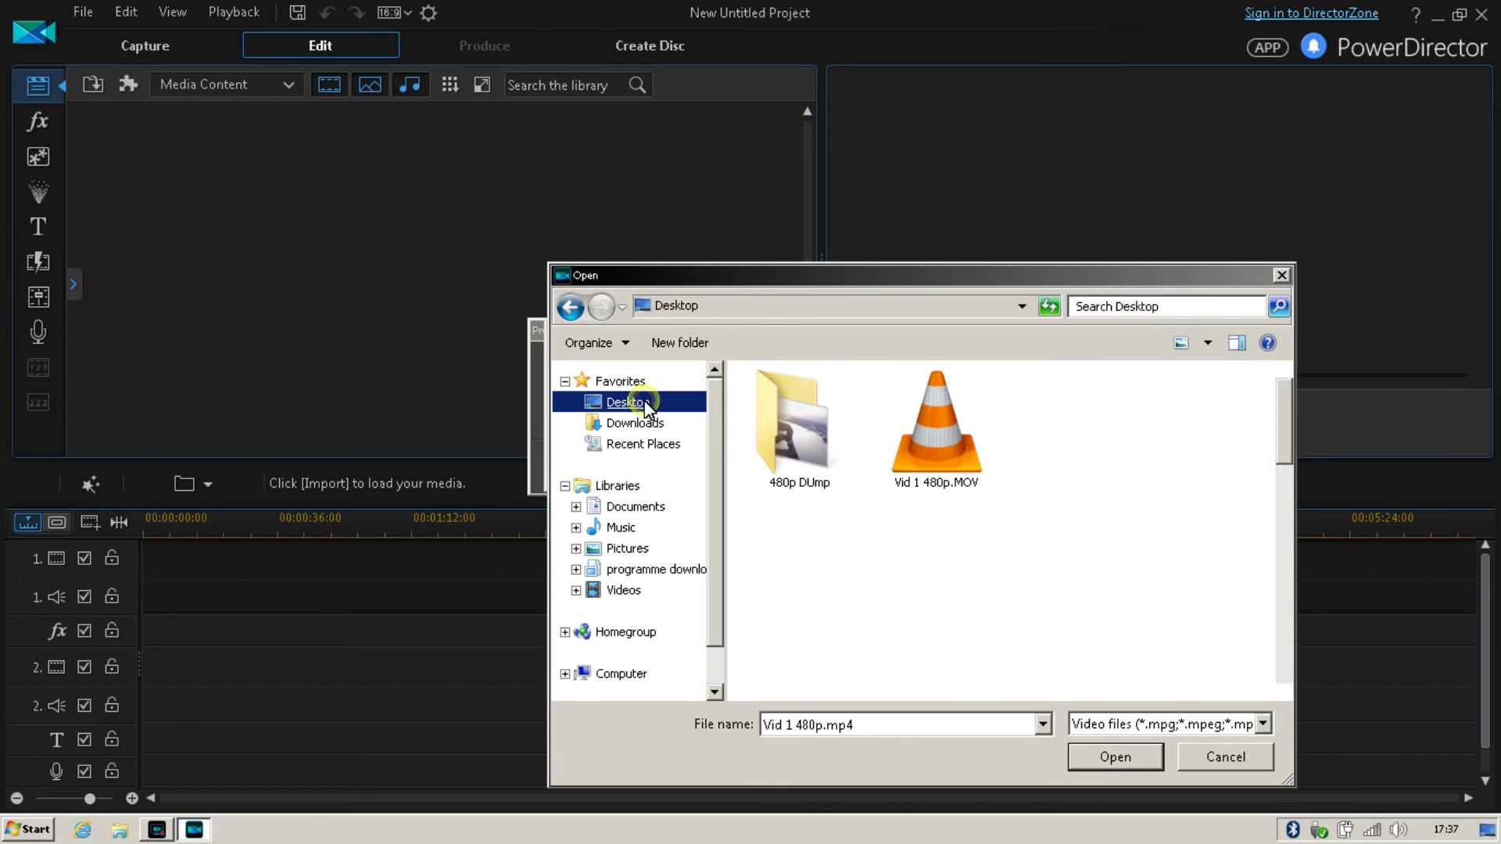
{"action": "double_click", "coordinate": [860, 660]}
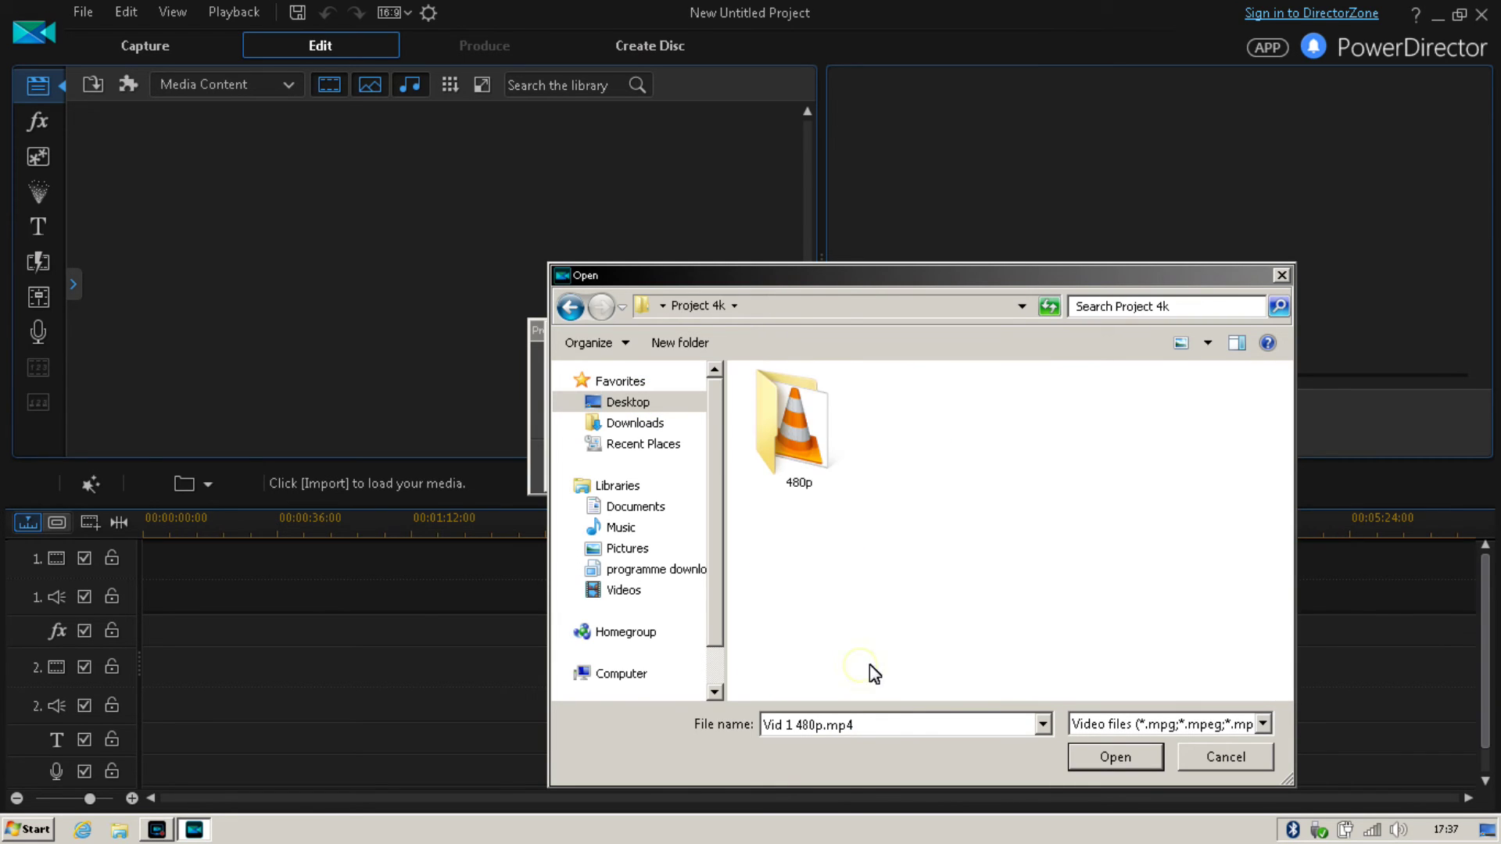
{"action": "double_click", "coordinate": [796, 430]}
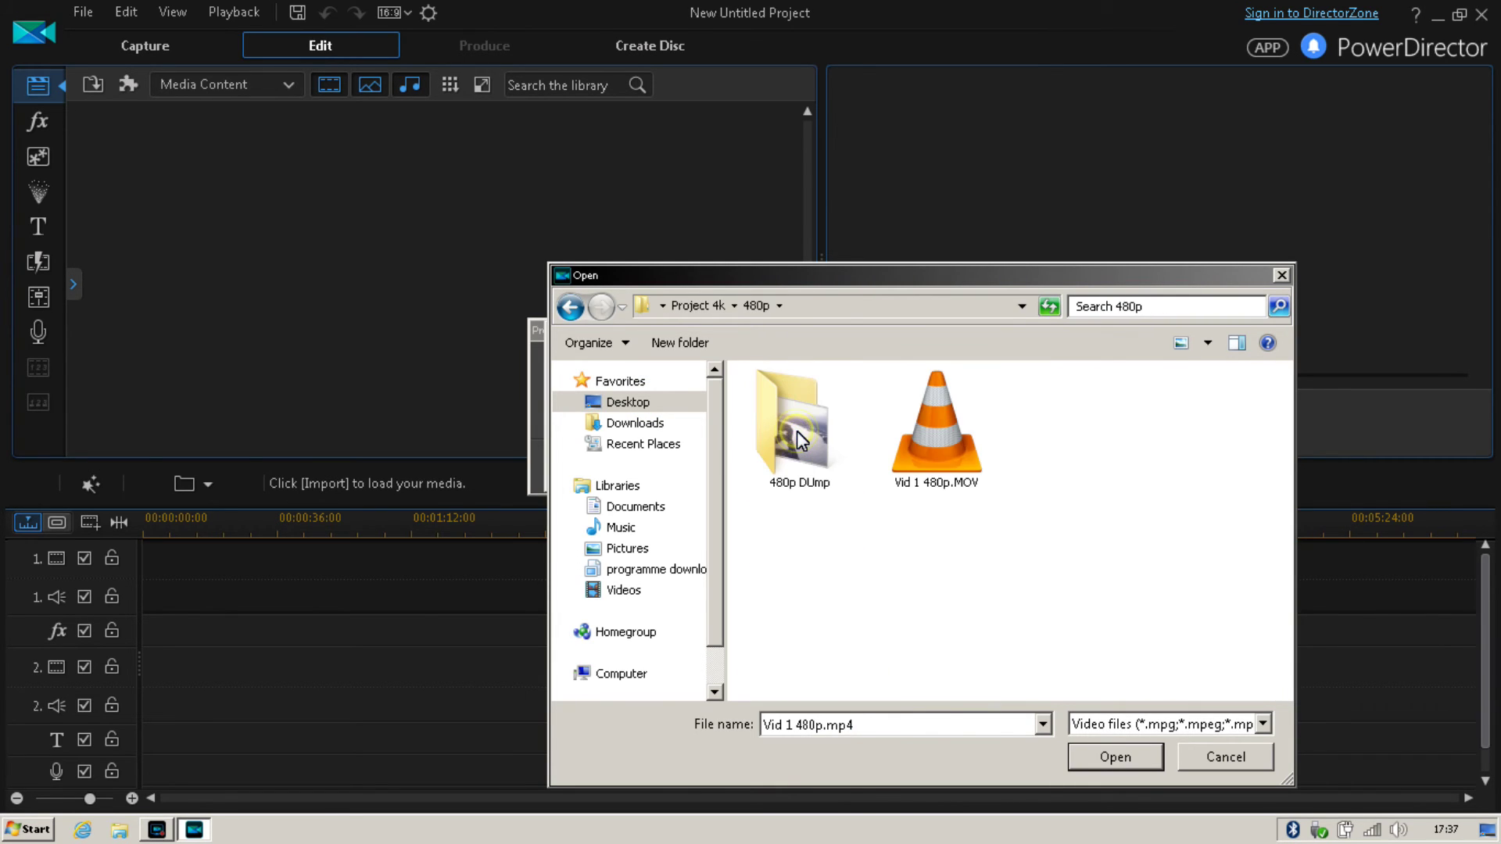
{"action": "left_click", "coordinate": [931, 447]}
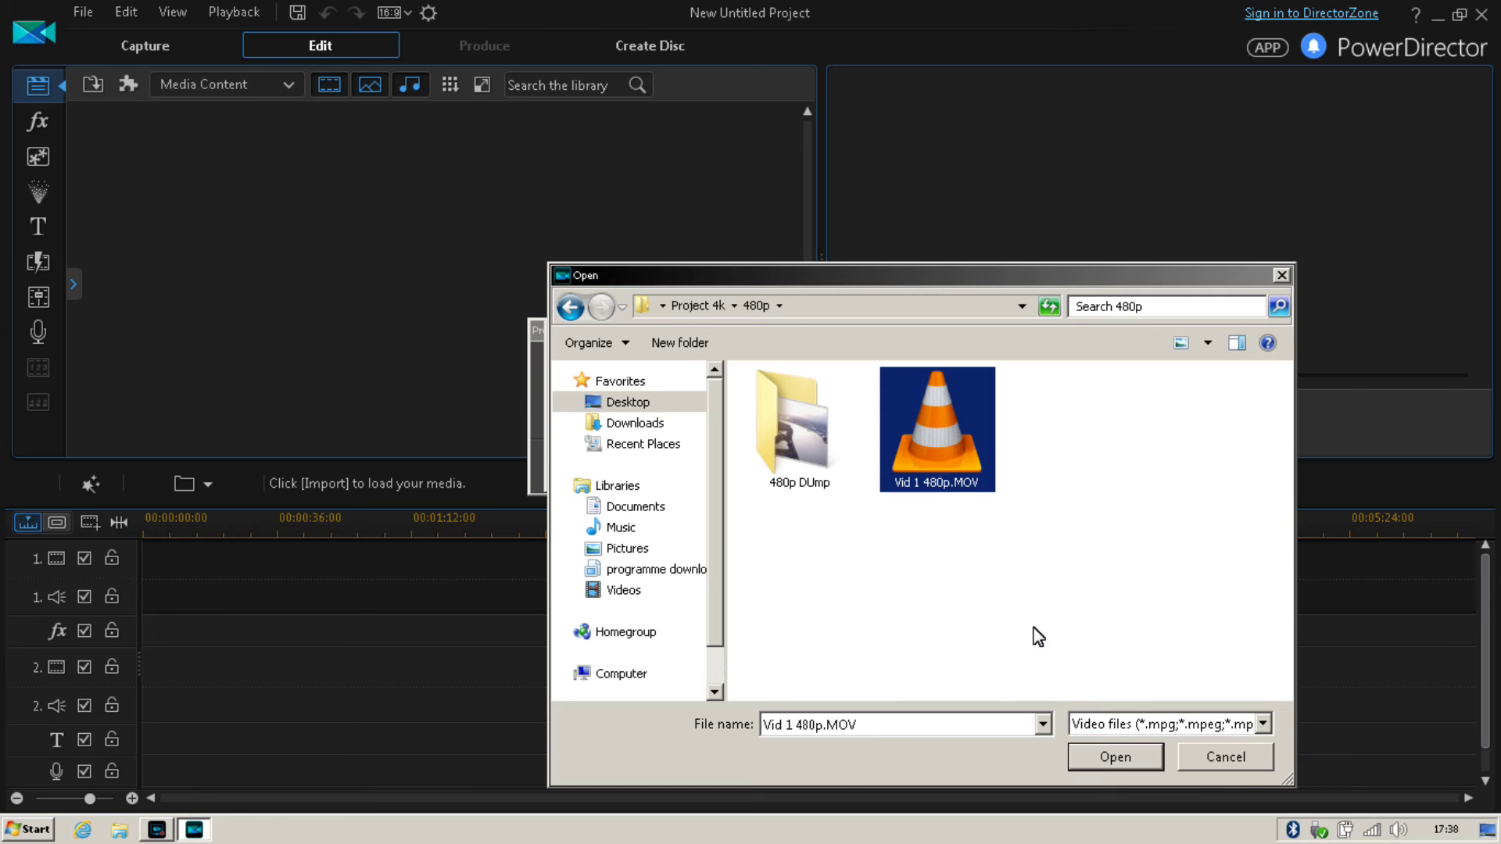
{"action": "left_click", "coordinate": [1115, 757]}
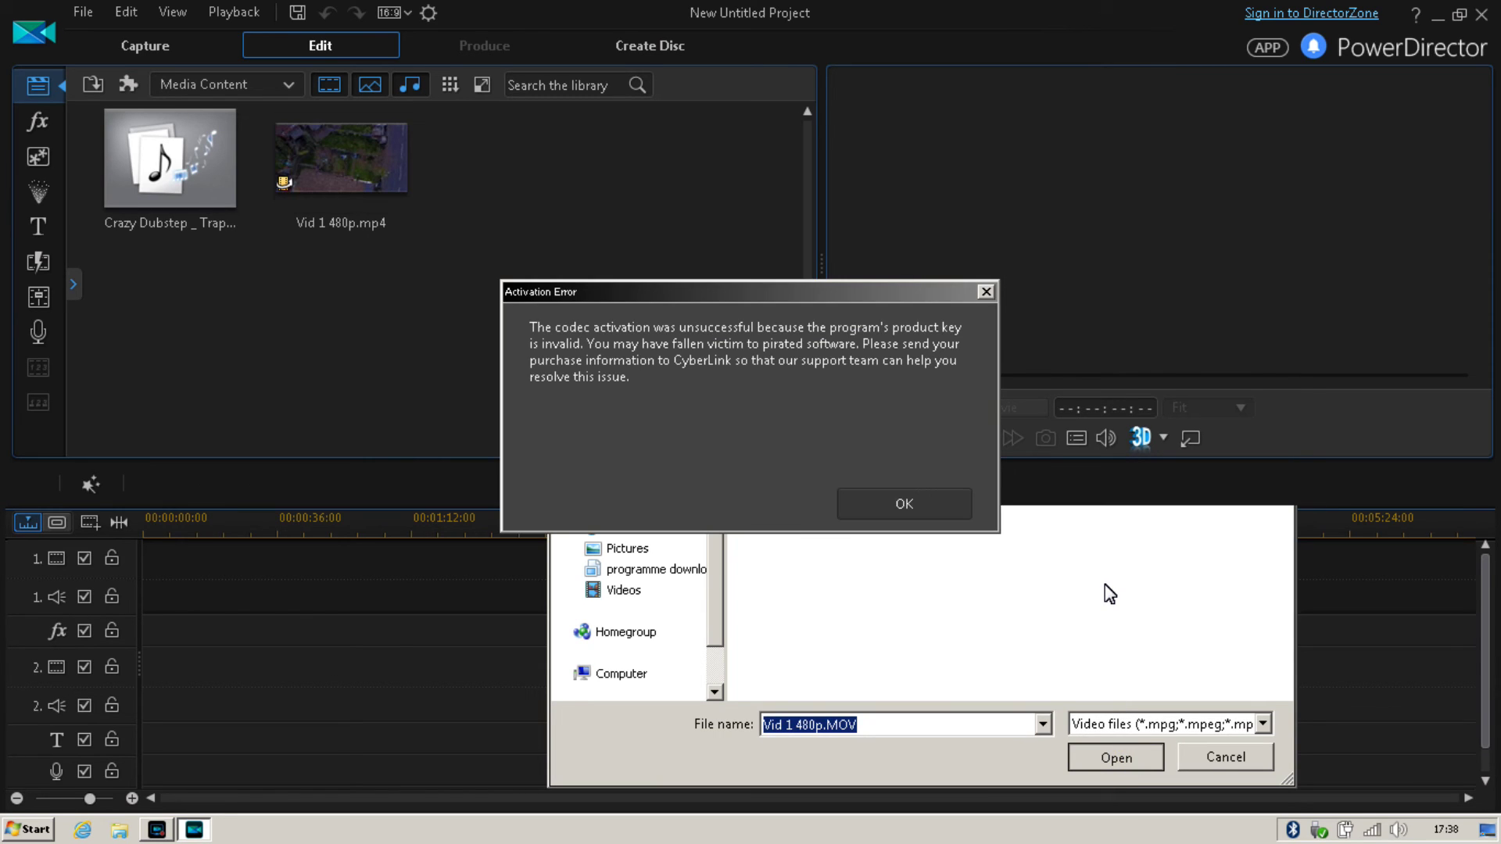
Step: Dismiss the codec activation error and save the relinked project as fly above house 3
{"action": "left_click", "coordinate": [935, 504]}
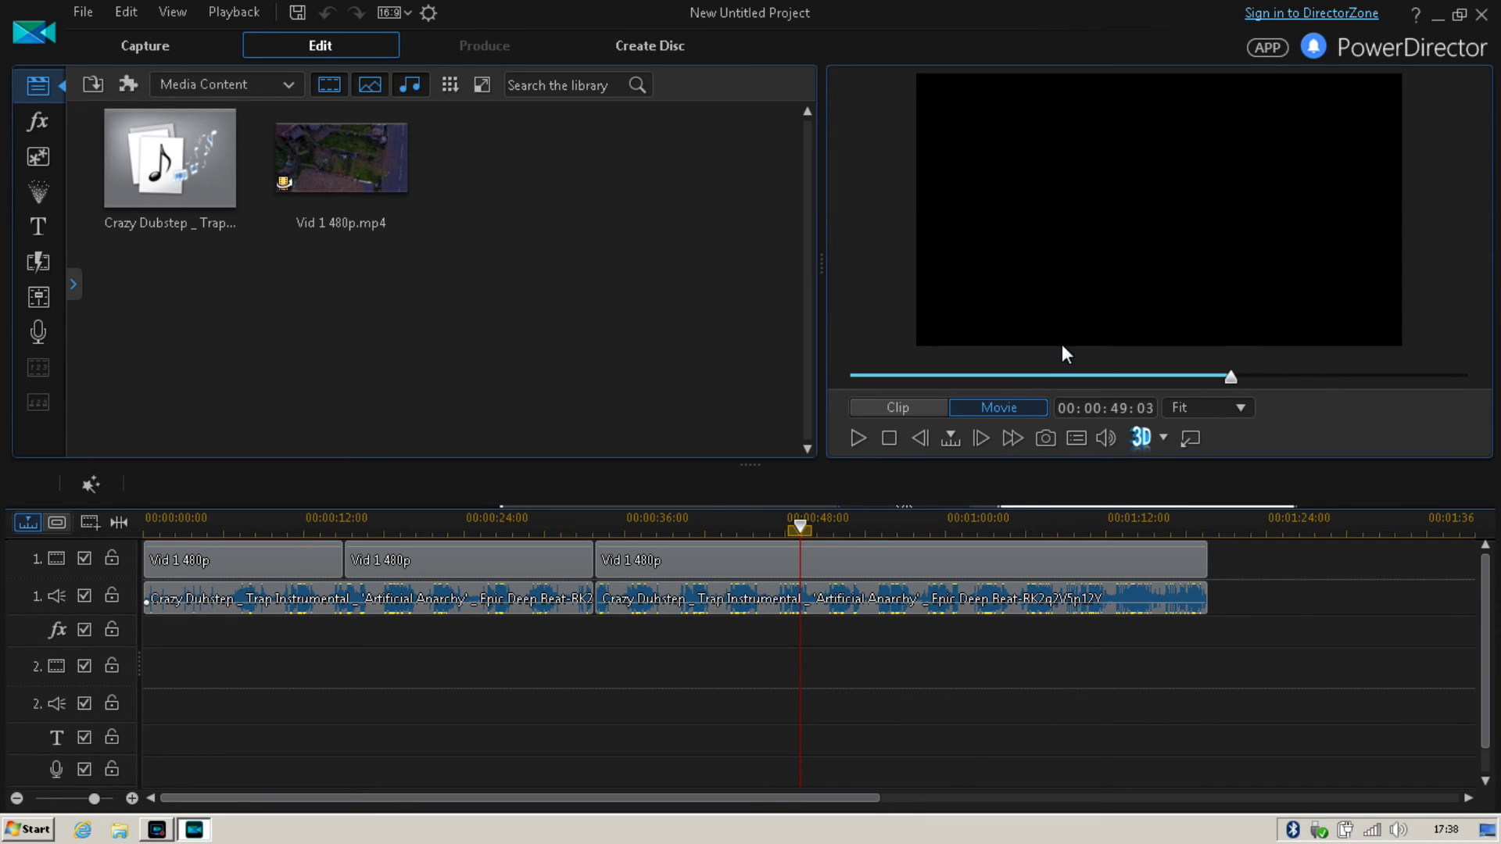
{"action": "left_click", "coordinate": [83, 12]}
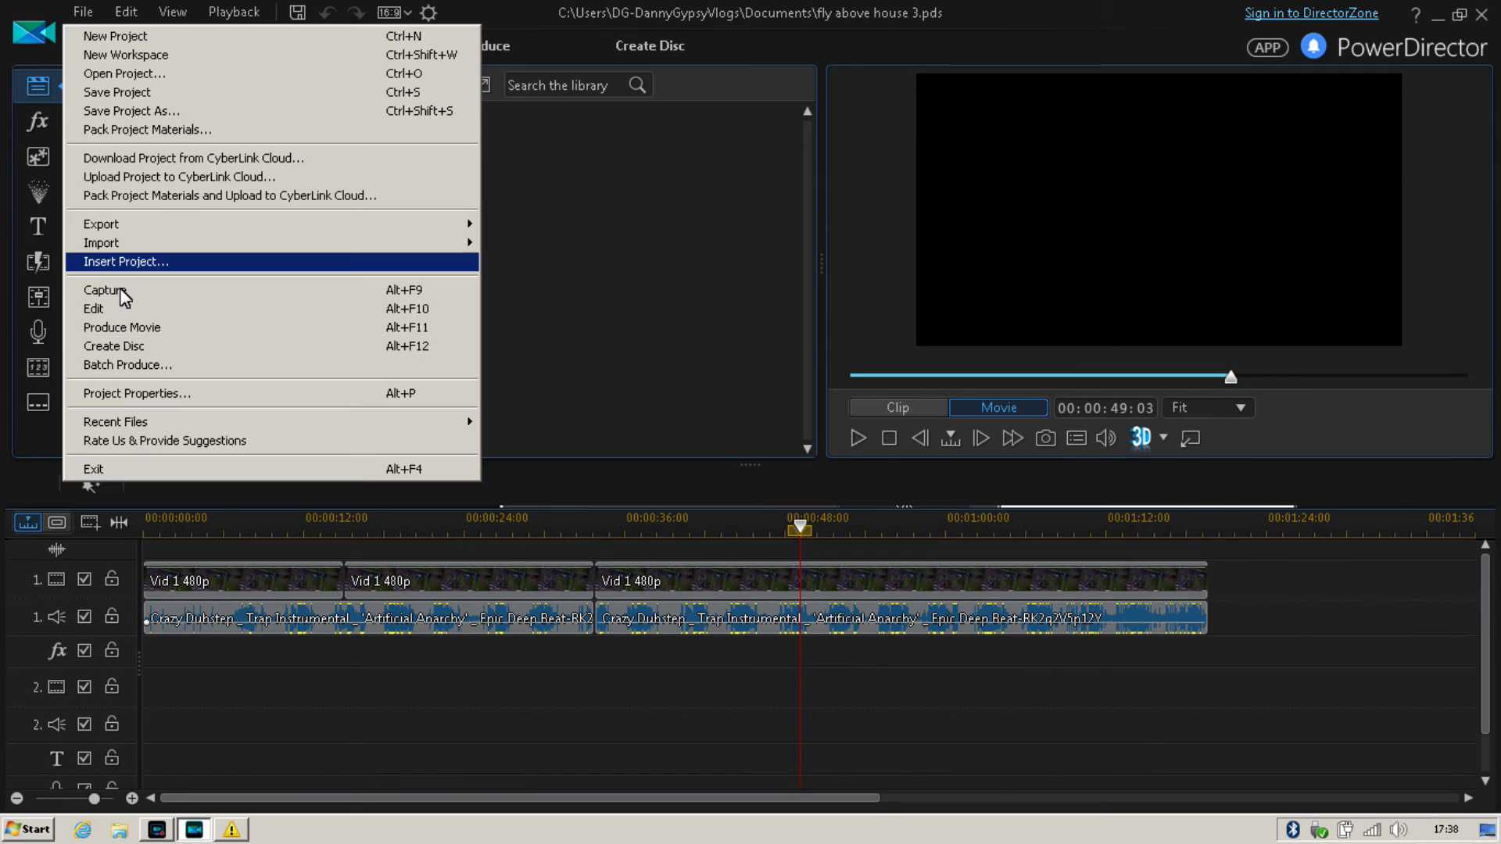
{"action": "left_click", "coordinate": [179, 95]}
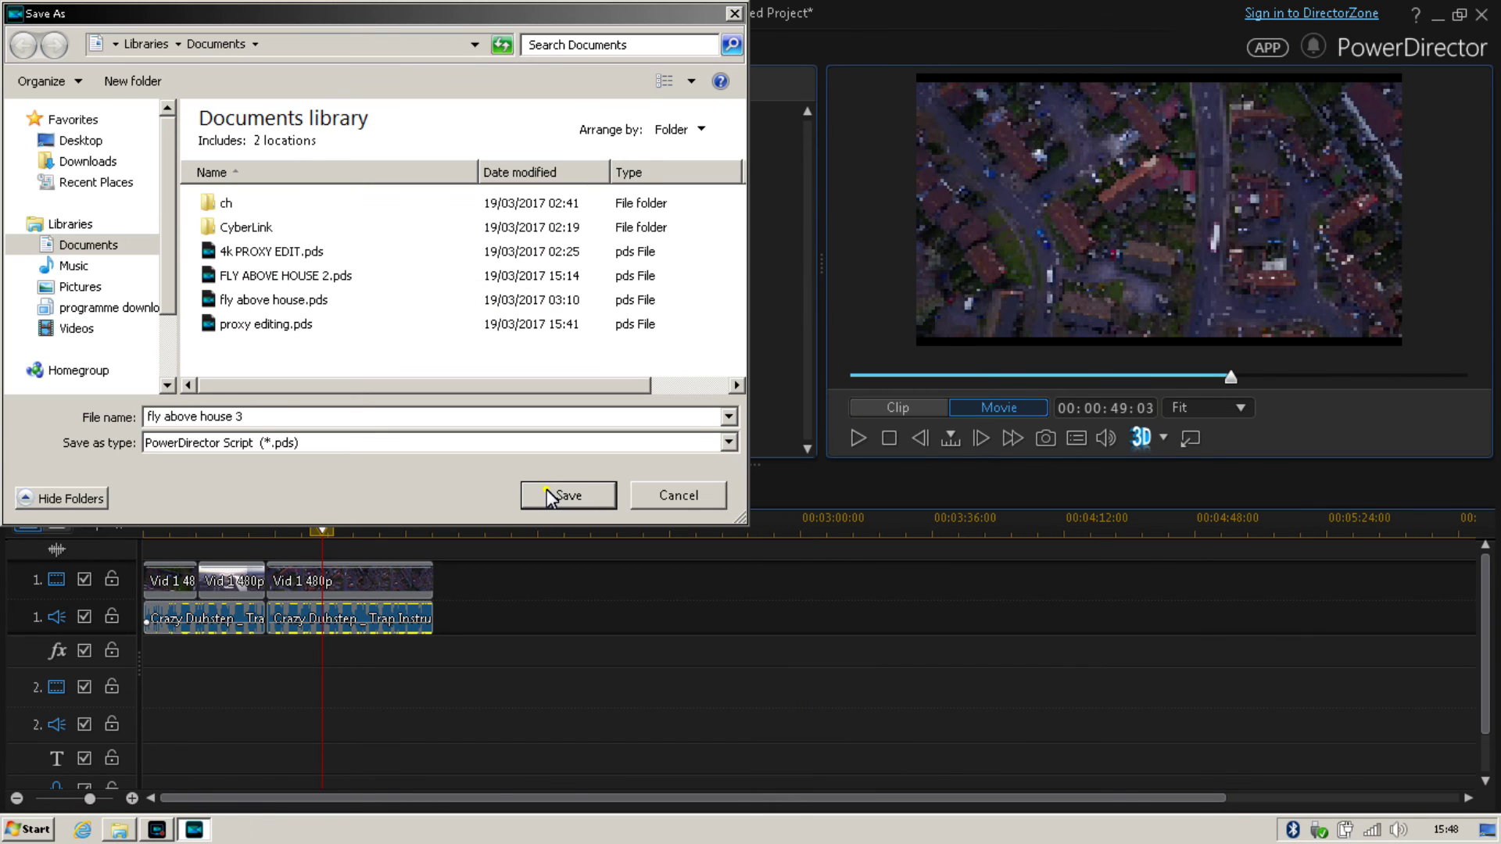
{"action": "left_click", "coordinate": [547, 492]}
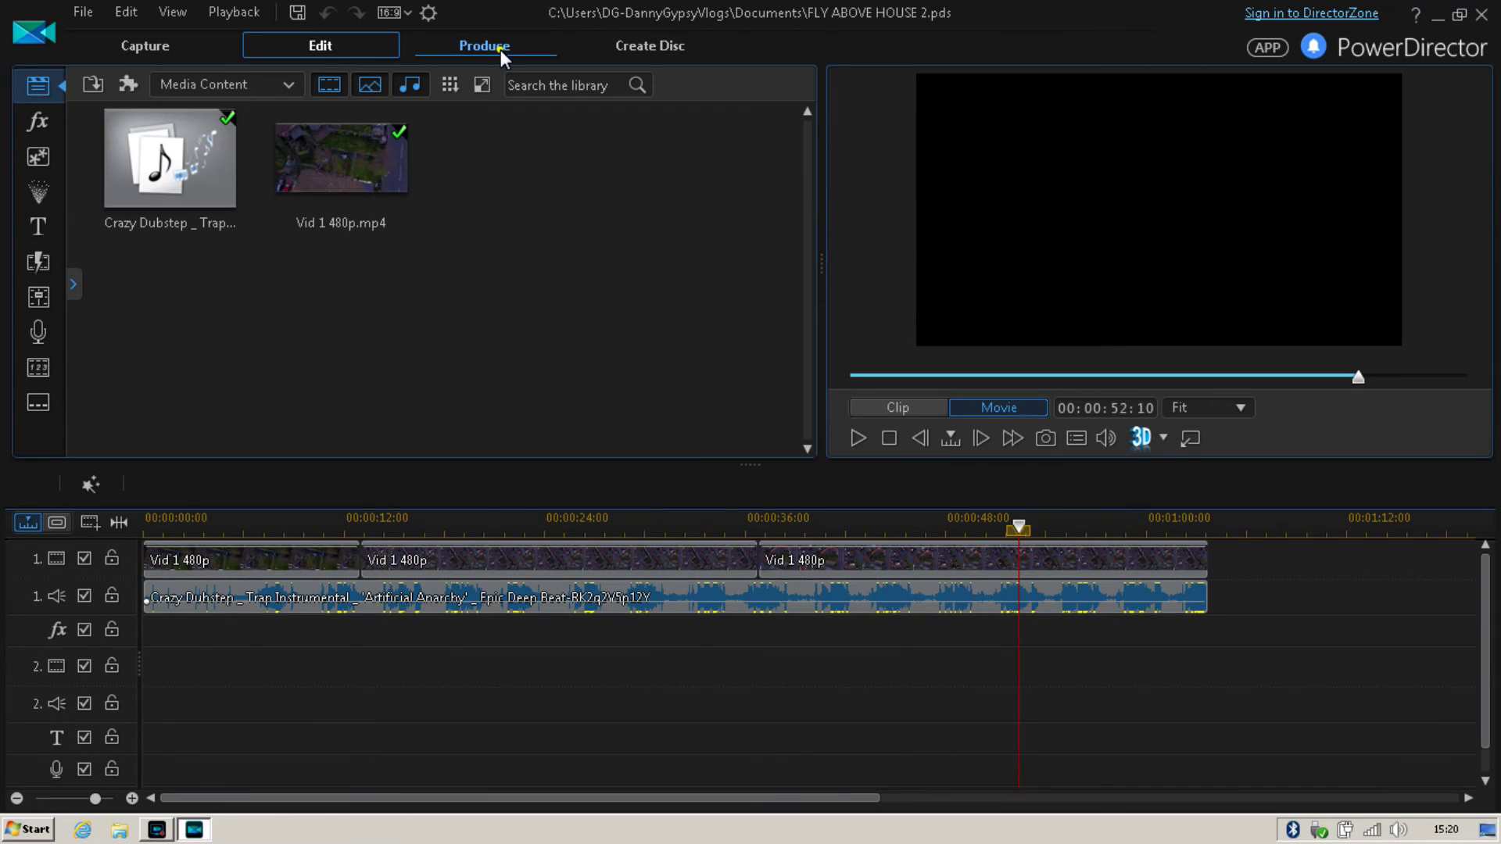
Step: On the Produce page, choose H.264 AVC MP4 with the MPEG-4 4K 3840 x 2160/25p (50 Mbps) profile
{"action": "left_click", "coordinate": [501, 49]}
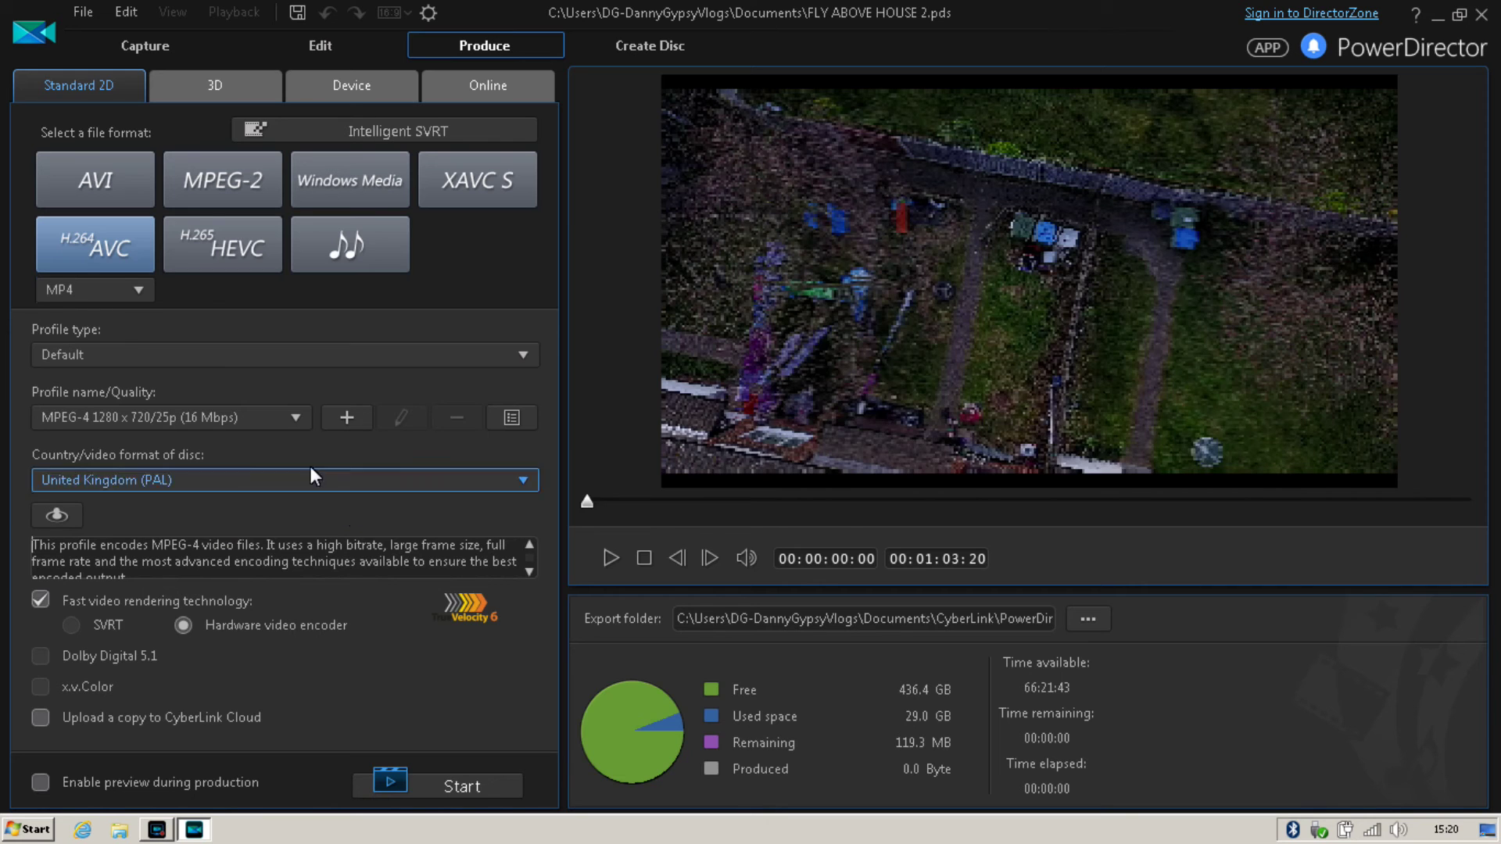
{"action": "left_click", "coordinate": [302, 420]}
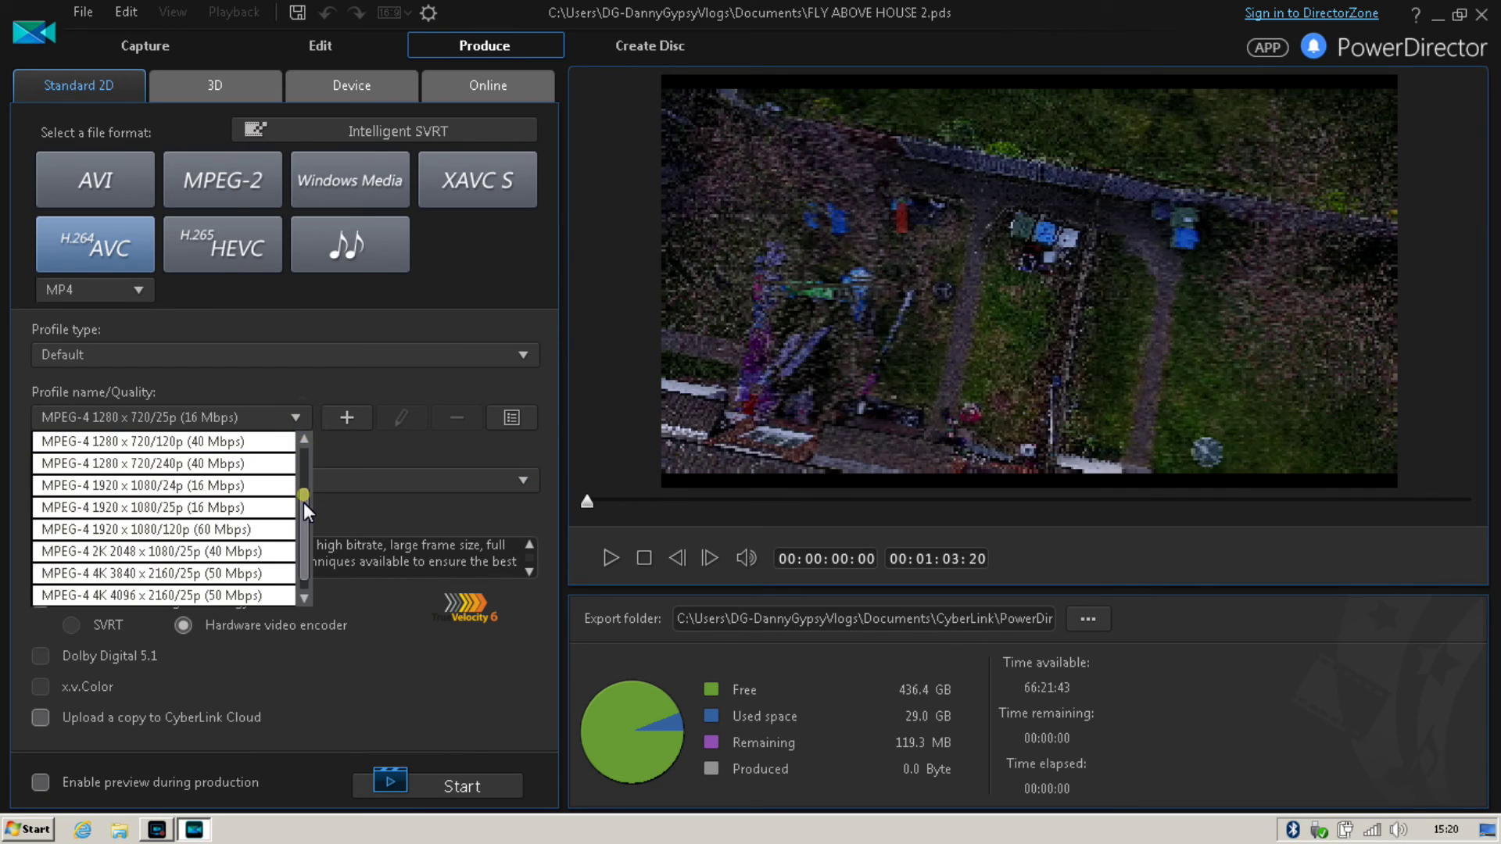
{"action": "left_click_drag", "start_coordinate": [304, 501], "coordinate": [302, 532]}
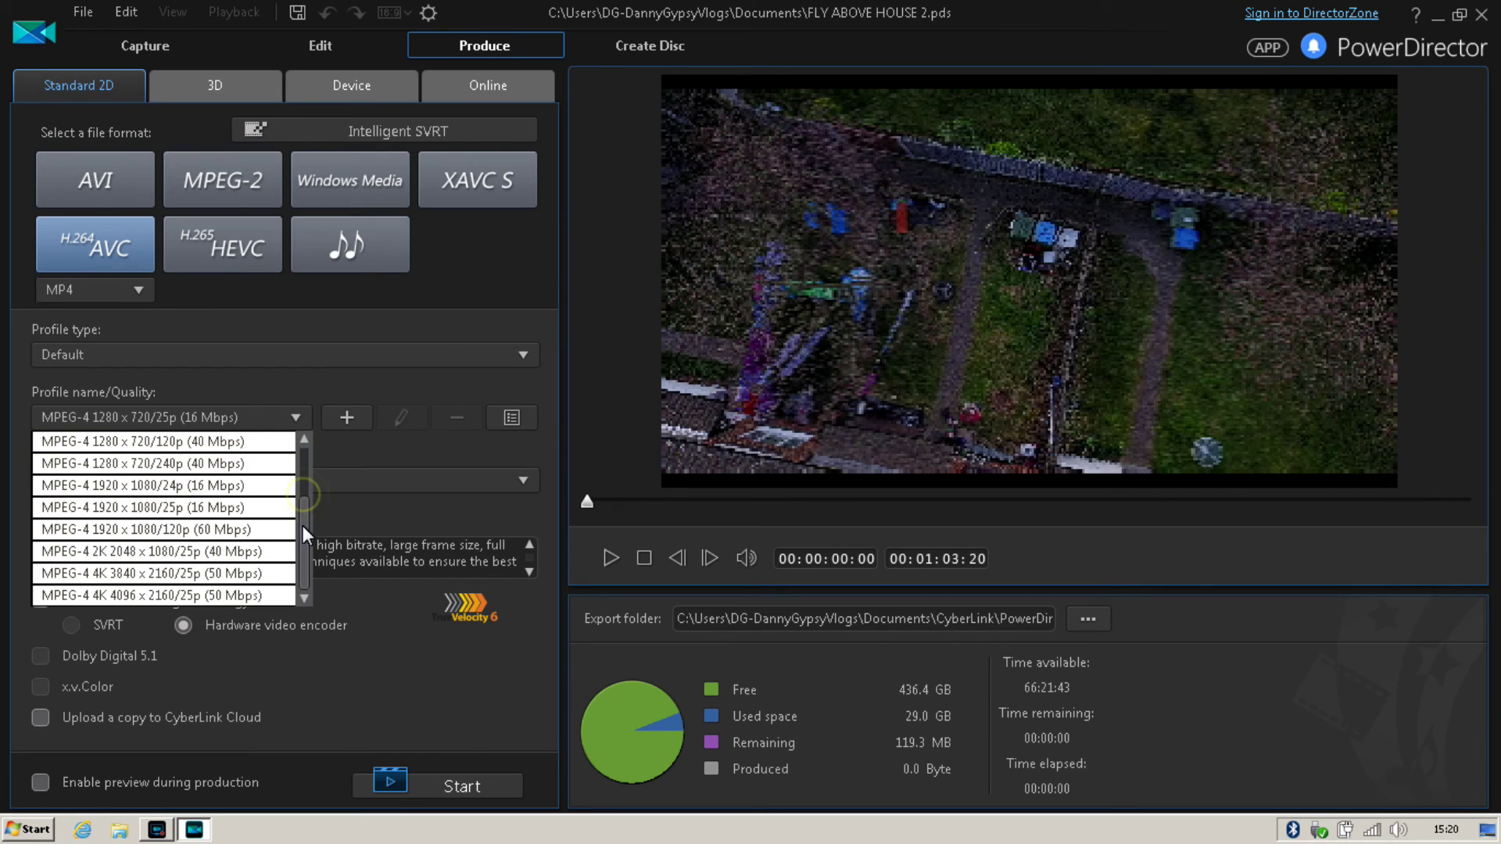
{"action": "left_click", "coordinate": [135, 577]}
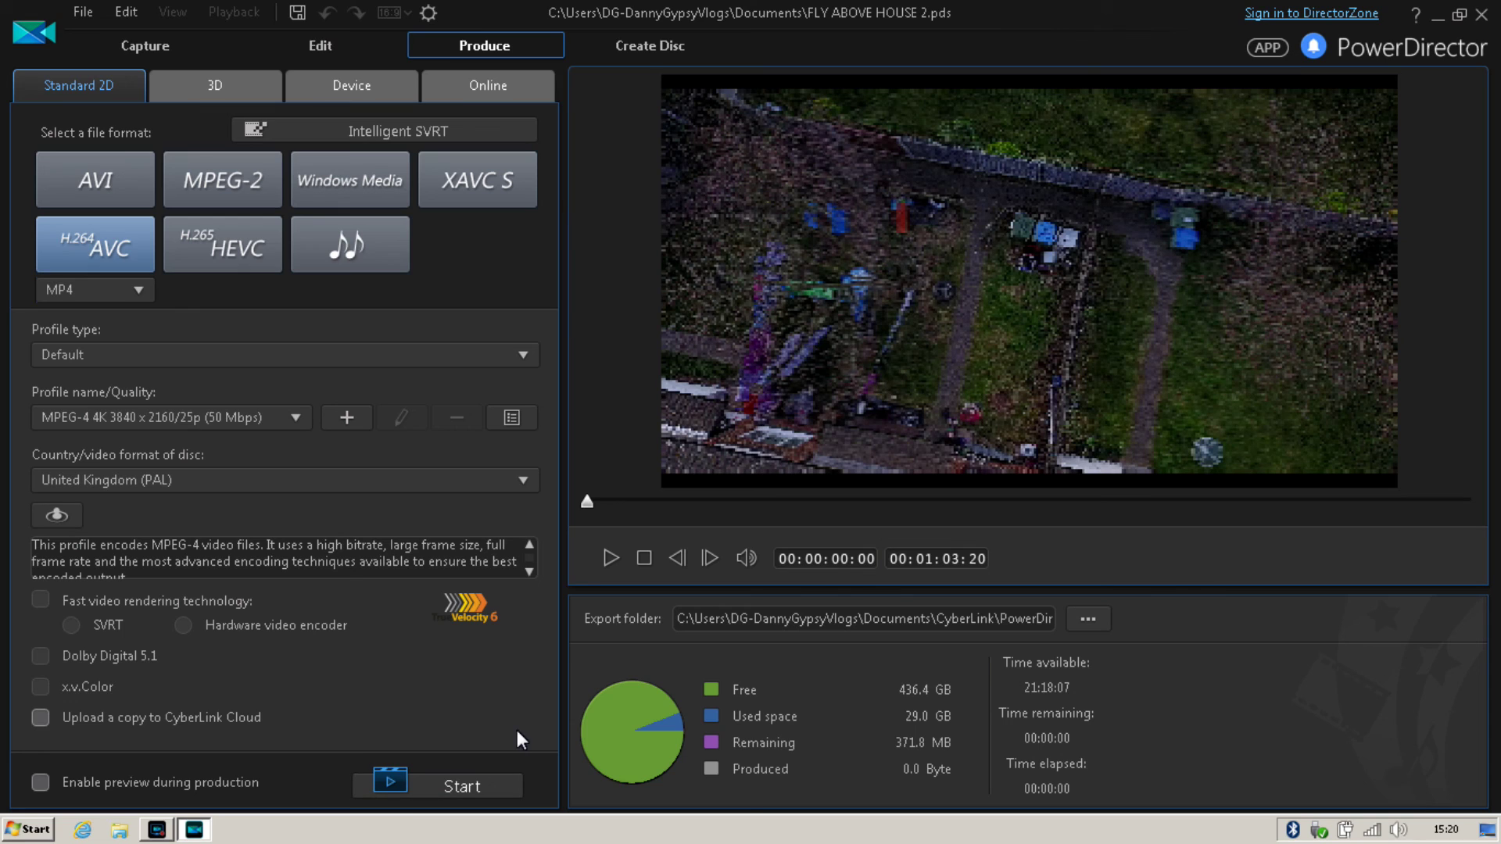
Step: Start producing the 4K H.264 MP4 movie
{"action": "left_click", "coordinate": [414, 786]}
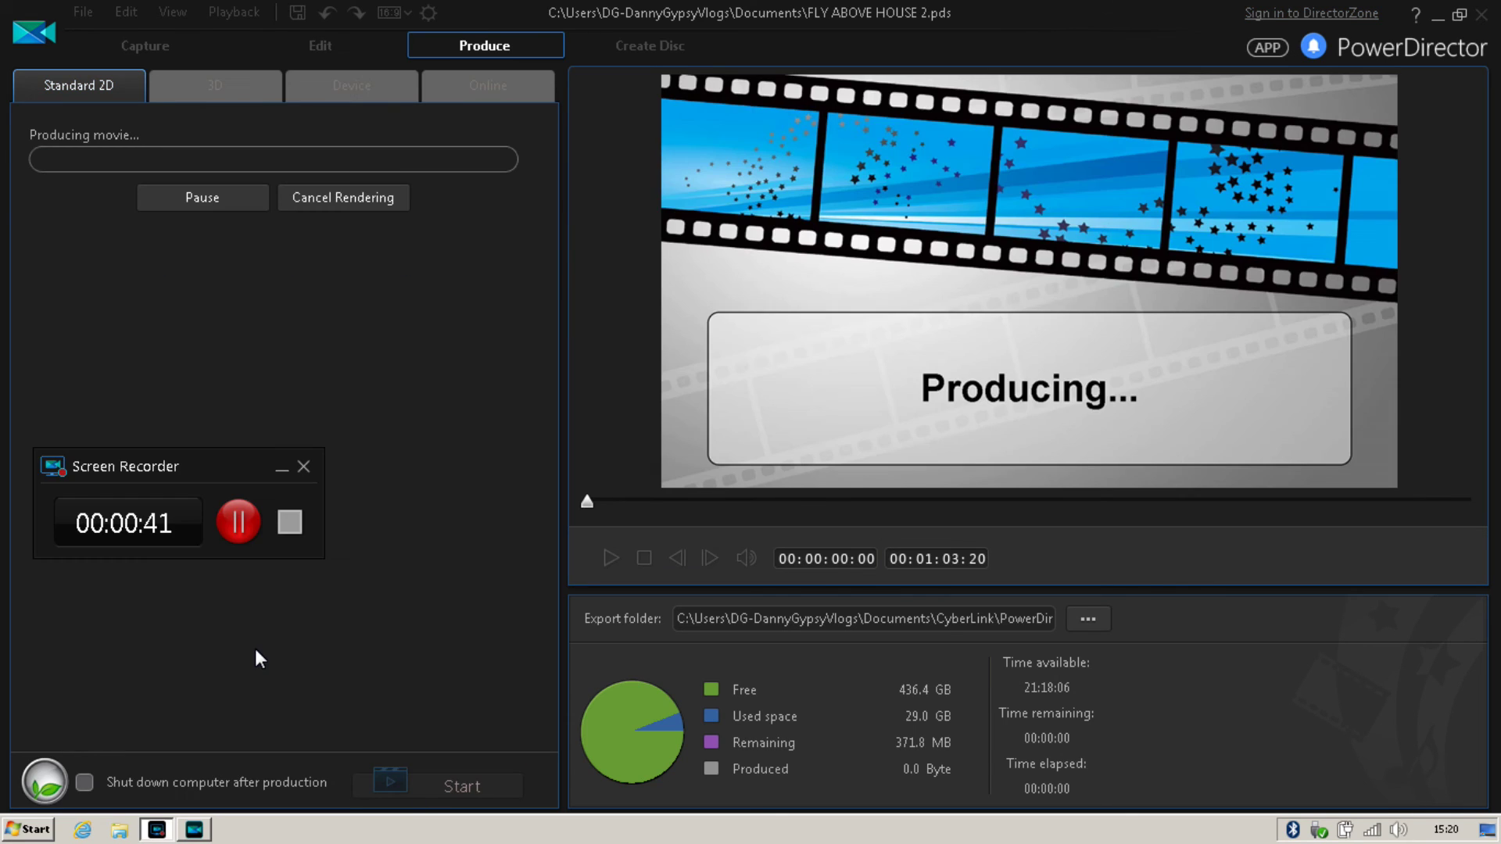